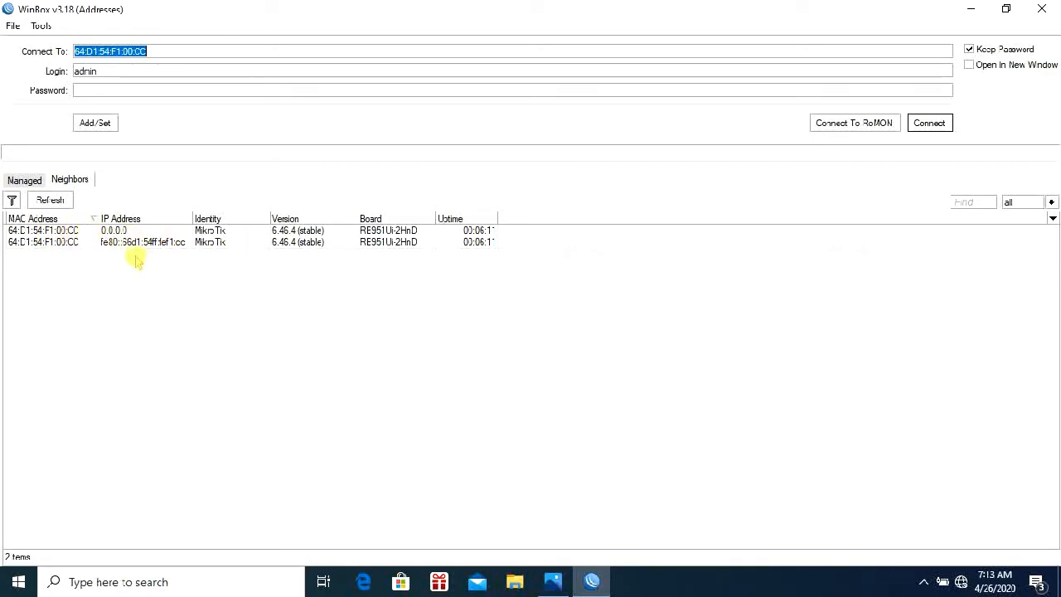
- Connect to the MikroTik neighbor listed with IP 0.0.0.0 and close the leftover Wireless Tables, DHCP Server and Address List windows
left_click(45, 231)
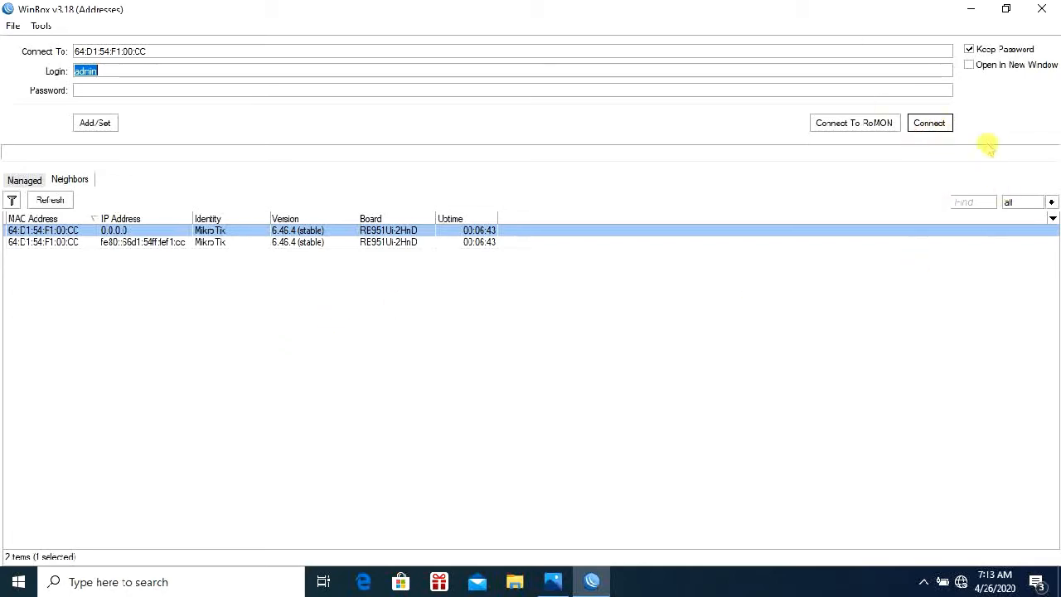
left_click(929, 123)
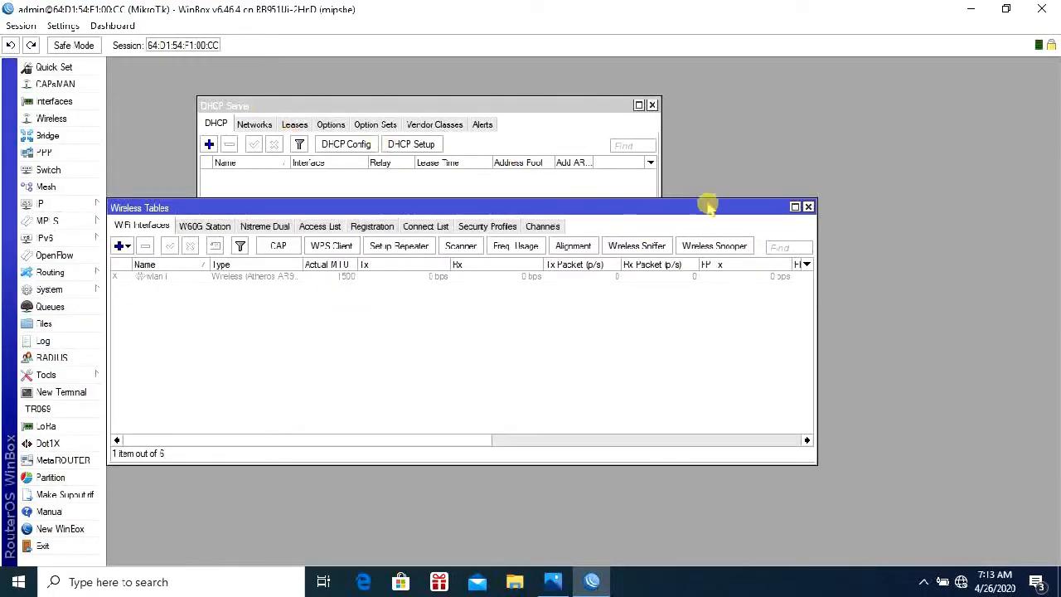
left_click(808, 206)
left_click(652, 105)
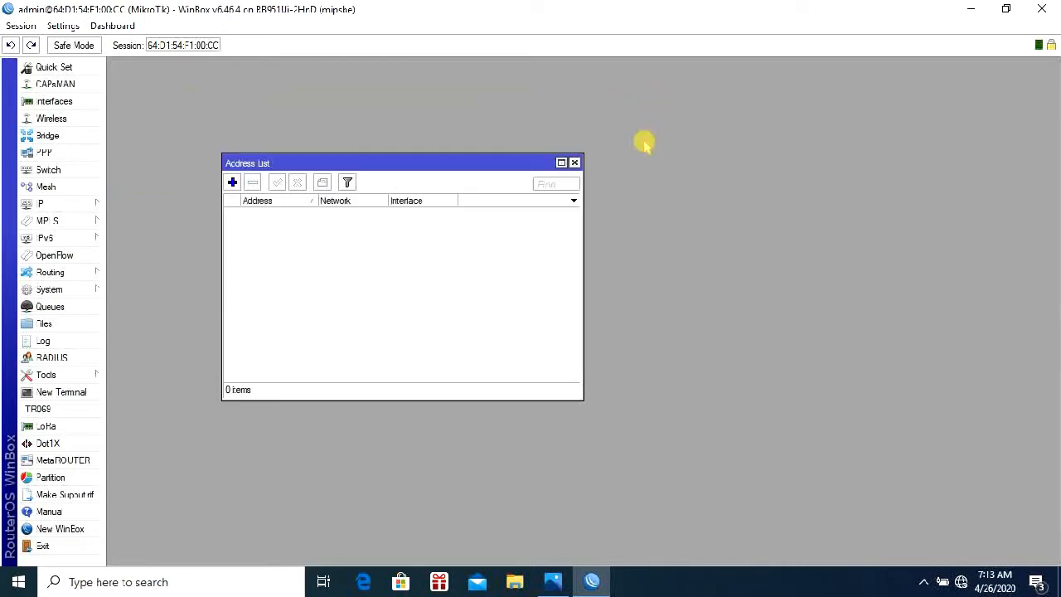
left_click(576, 160)
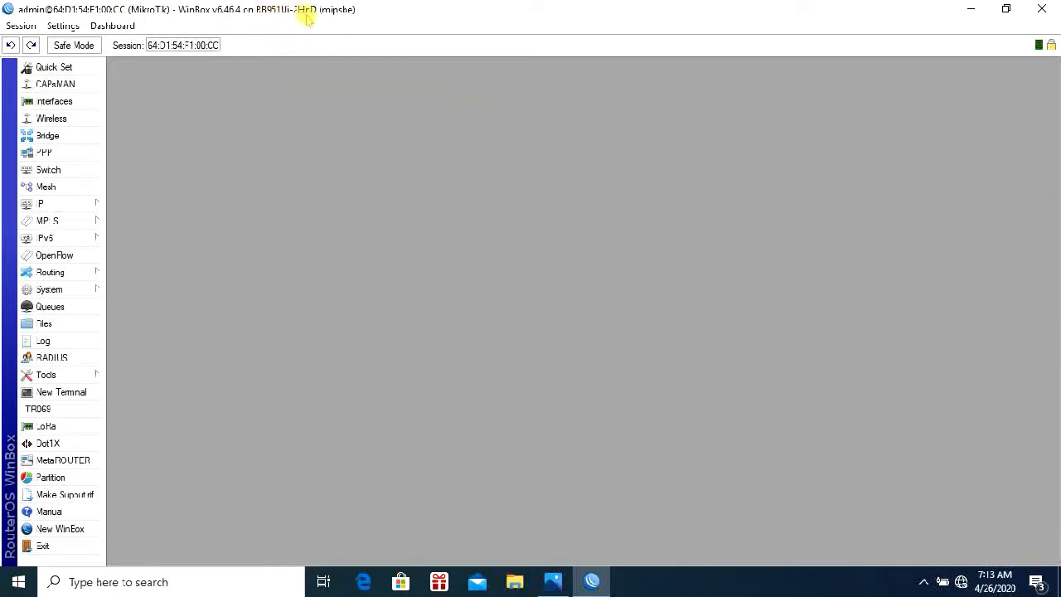
- Rename the ether1 interface as ether1-indihome in the interface list
left_click(65, 101)
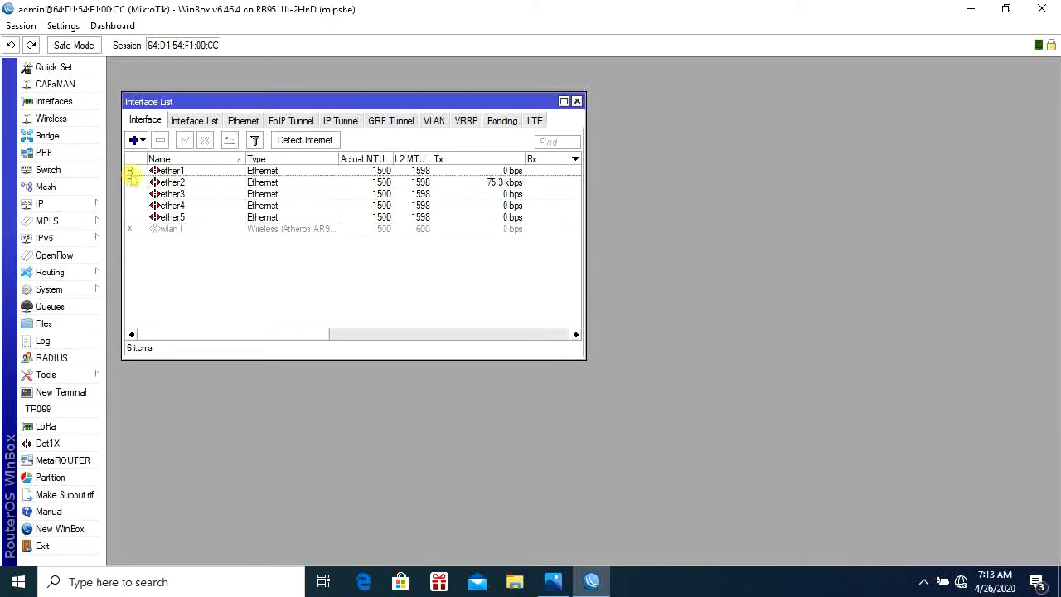
double_click(189, 172)
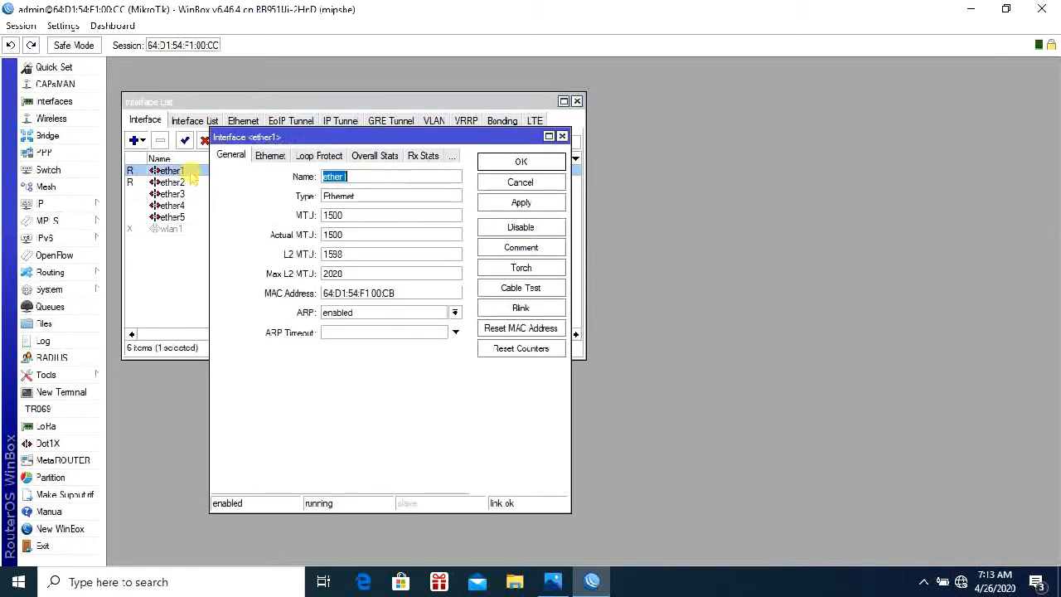
left_click(363, 178)
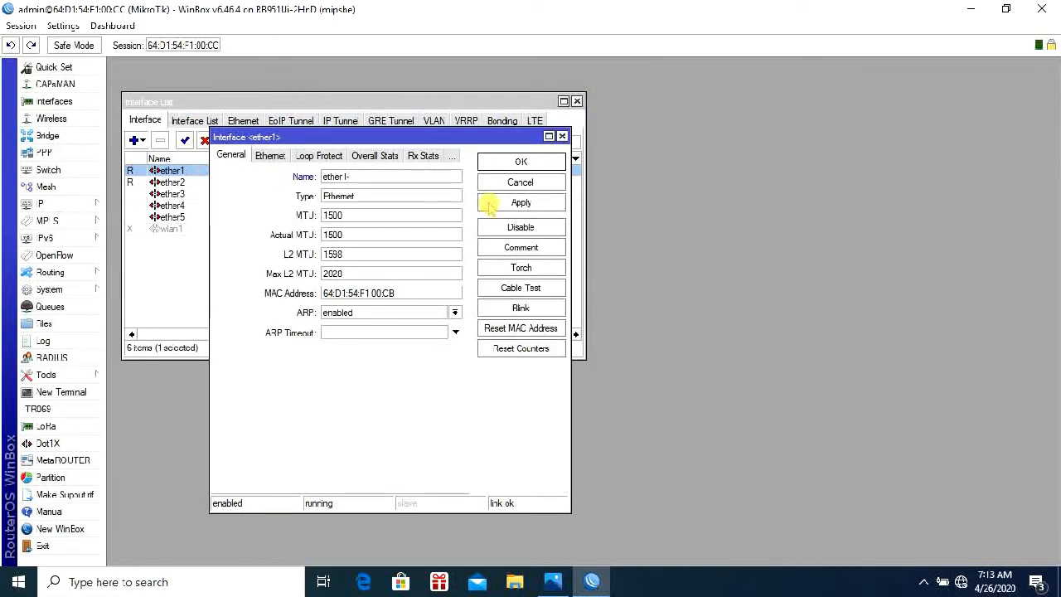
type("-indihome")
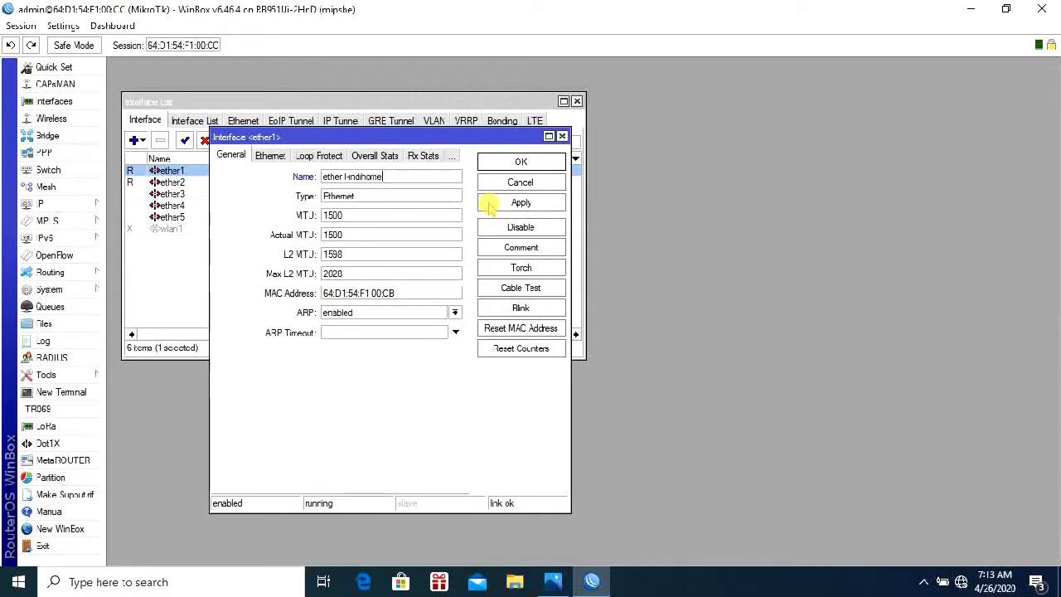
left_click(544, 205)
left_click(531, 163)
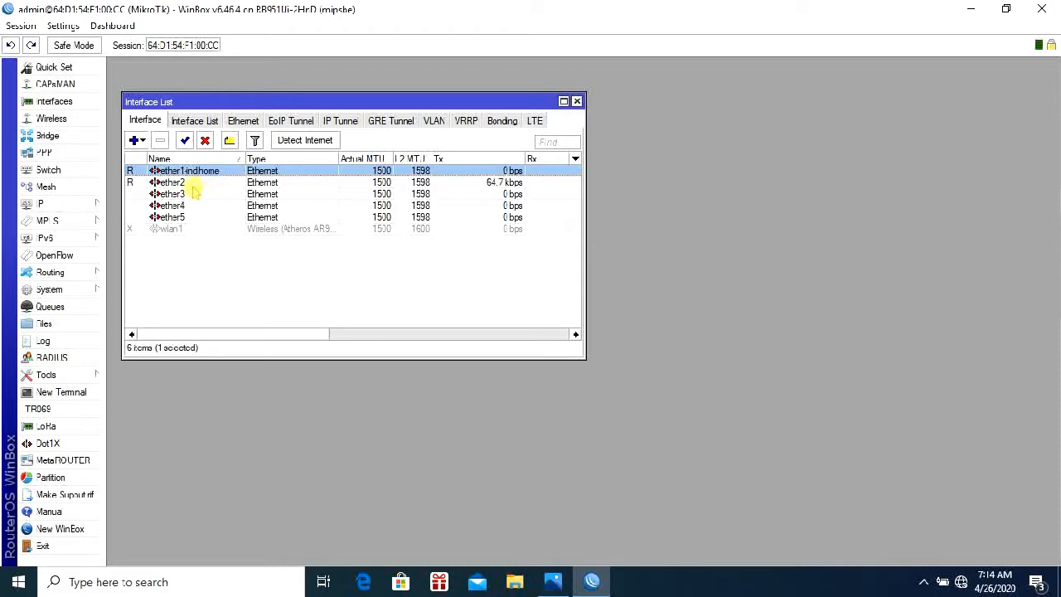
- Rename the ether2 interface as ether2-switch
double_click(185, 183)
left_click(381, 179)
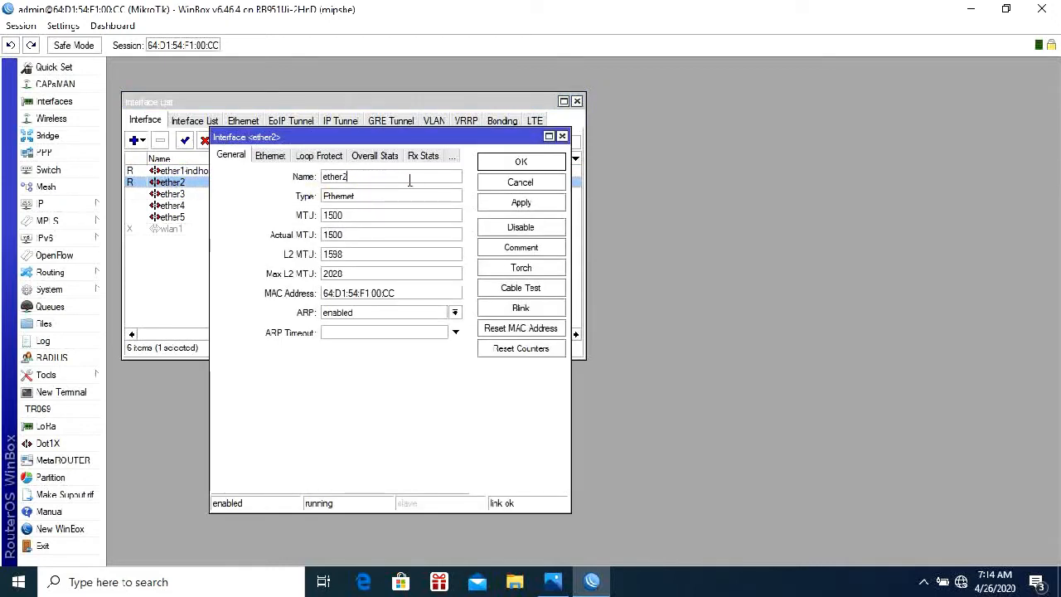
type("-switch")
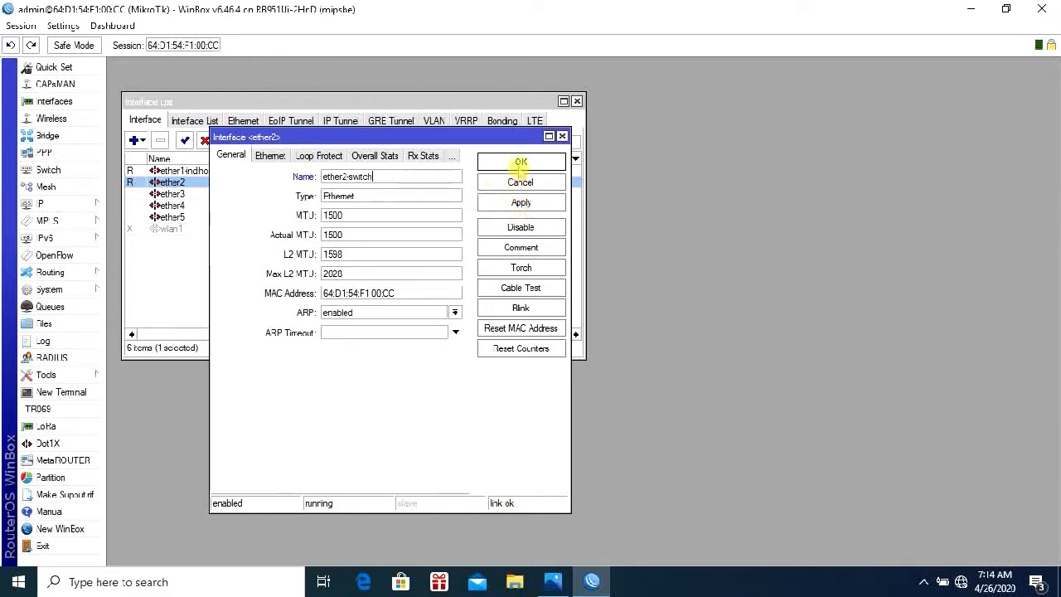
left_click(518, 163)
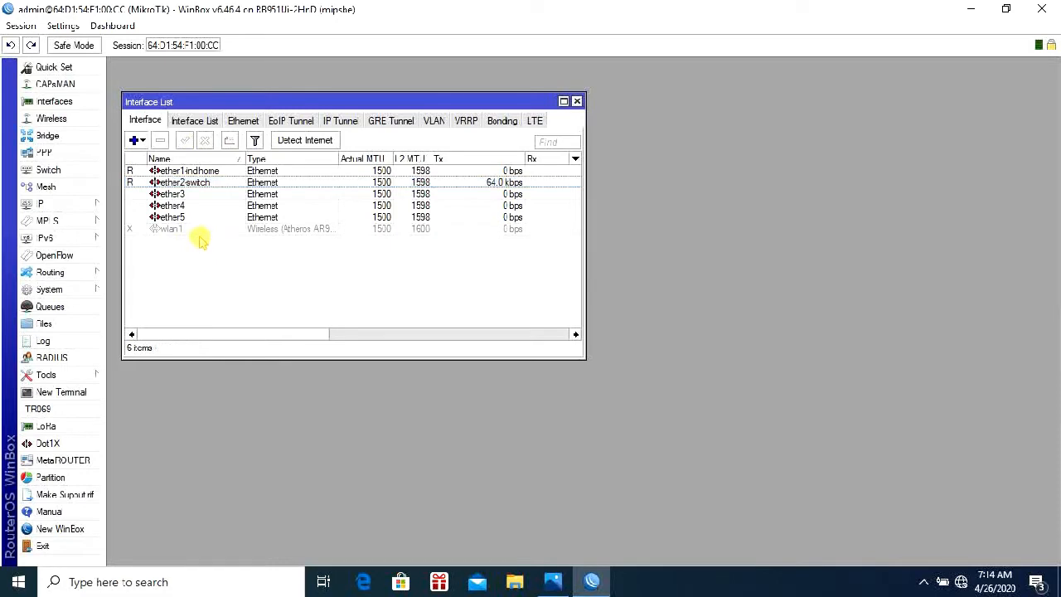
- Enable the wlan1 wireless interface, rename it as wlan1-wifi, and close the interface list
left_click(221, 236)
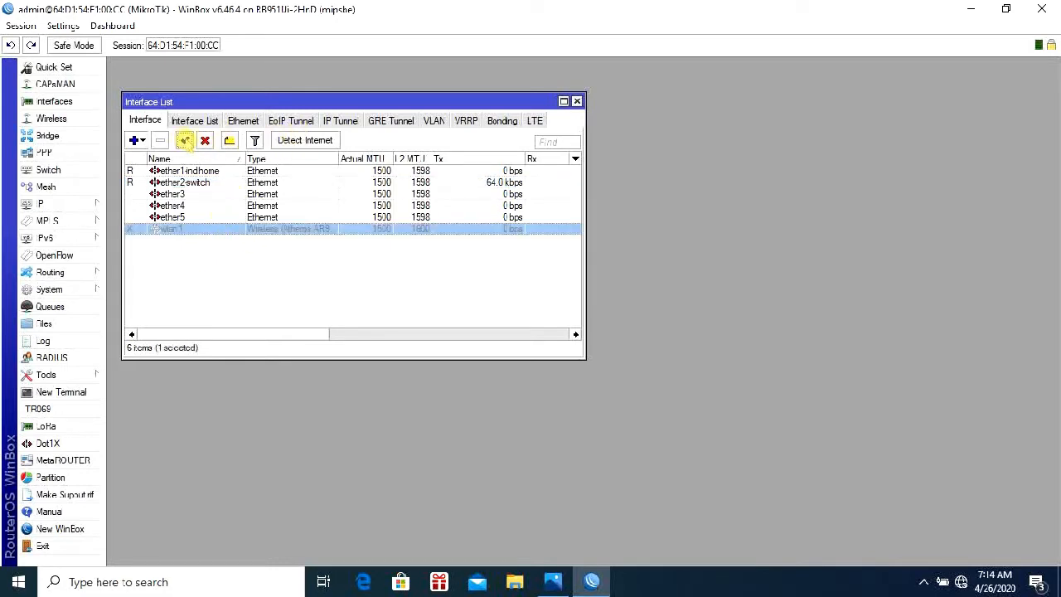
left_click(184, 140)
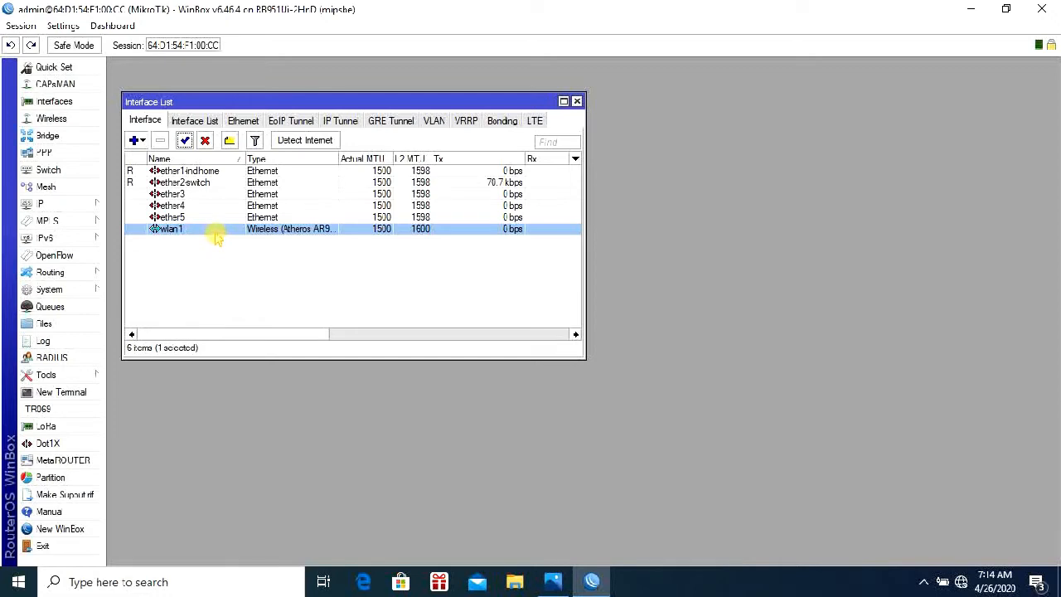
double_click(213, 231)
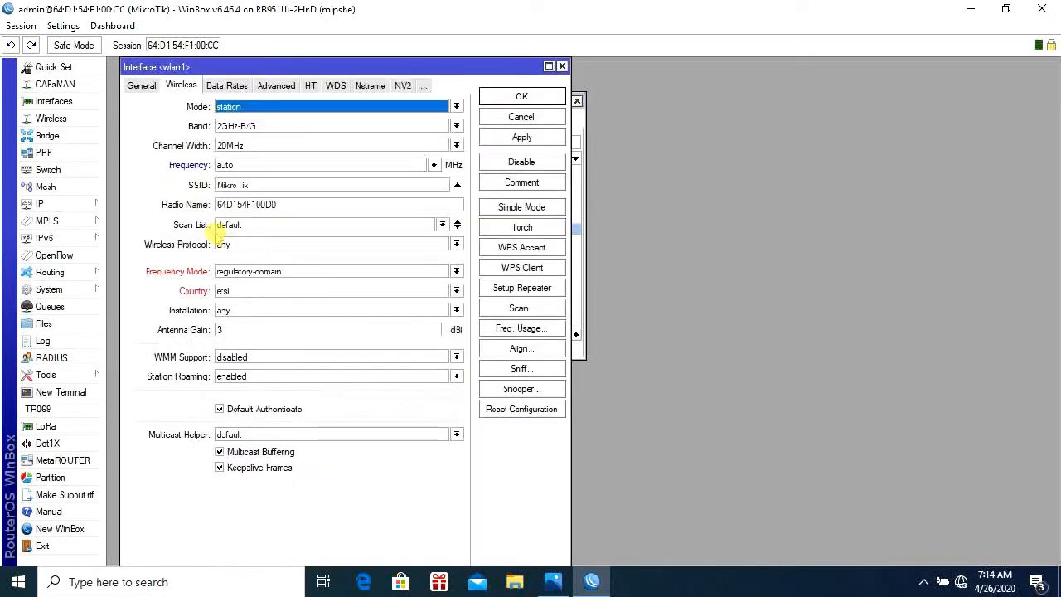
left_click(140, 85)
left_click(232, 111)
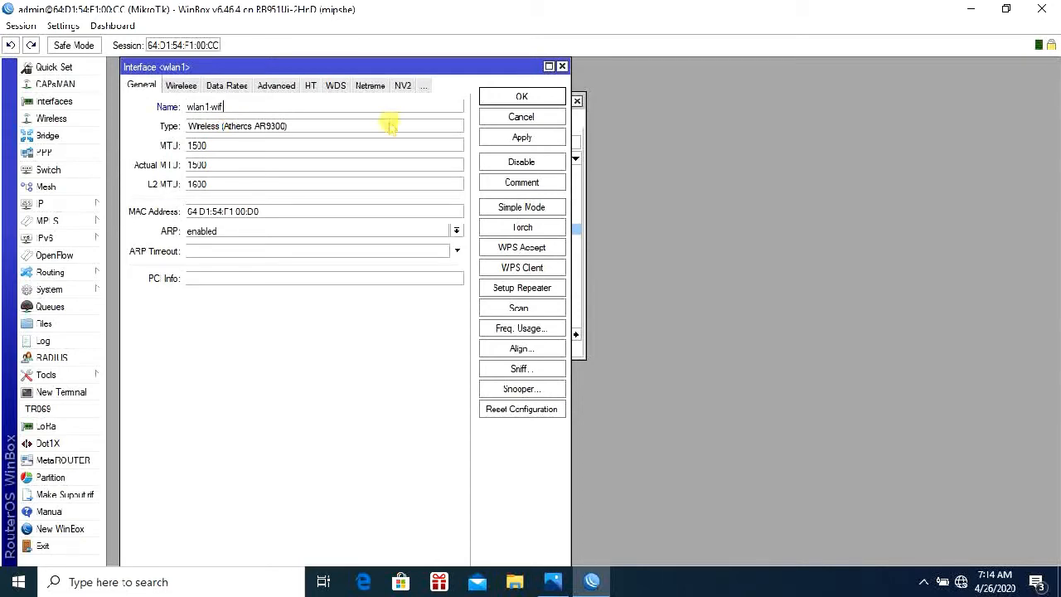
left_click(520, 140)
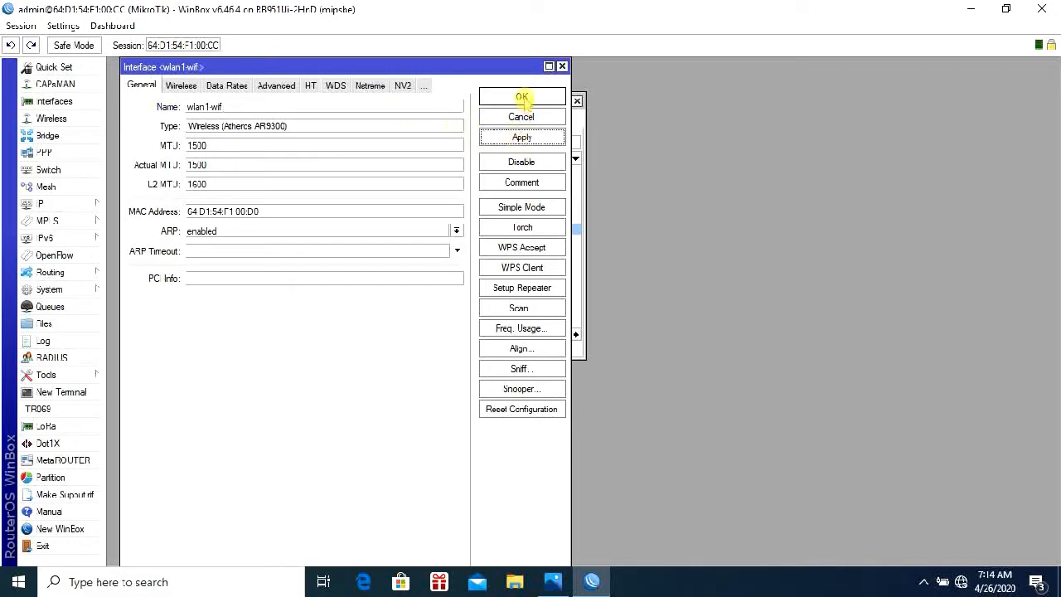
left_click(520, 96)
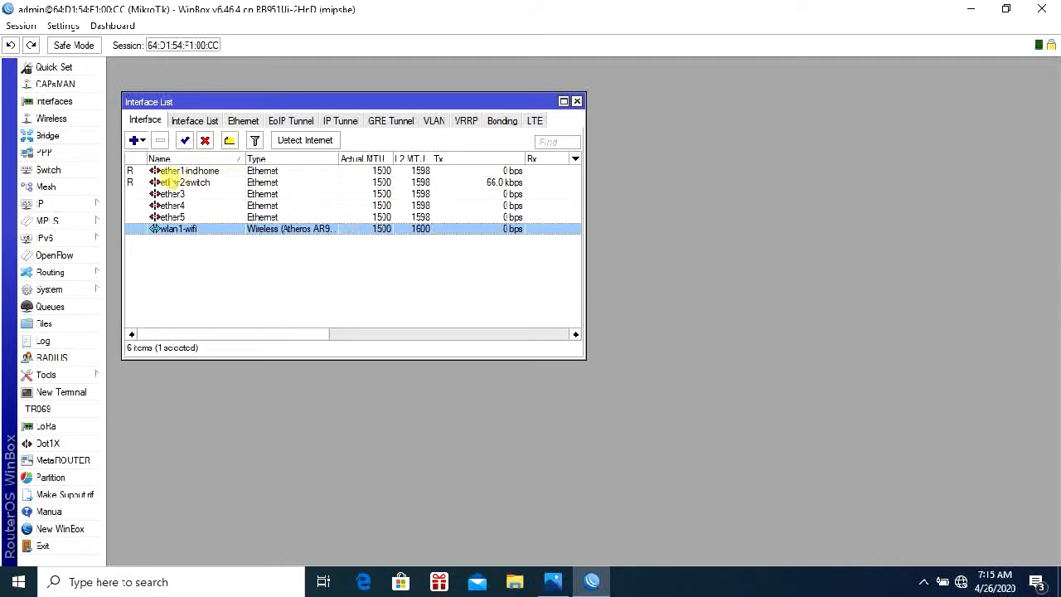
left_click(577, 101)
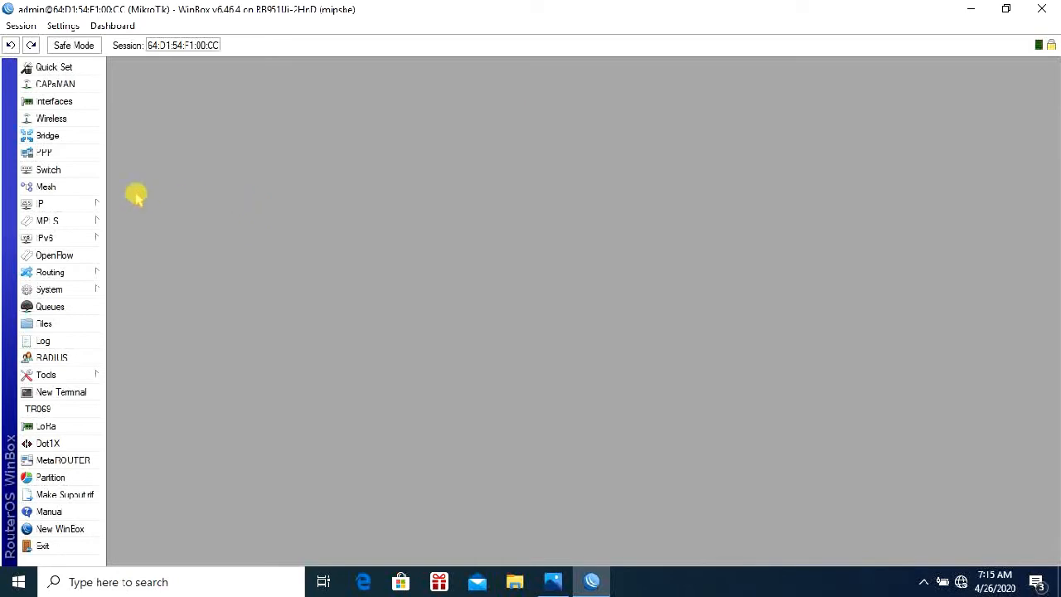
- Add the IP address 192.168.1.123/24 to the ether1-indihome interface
left_click(72, 208)
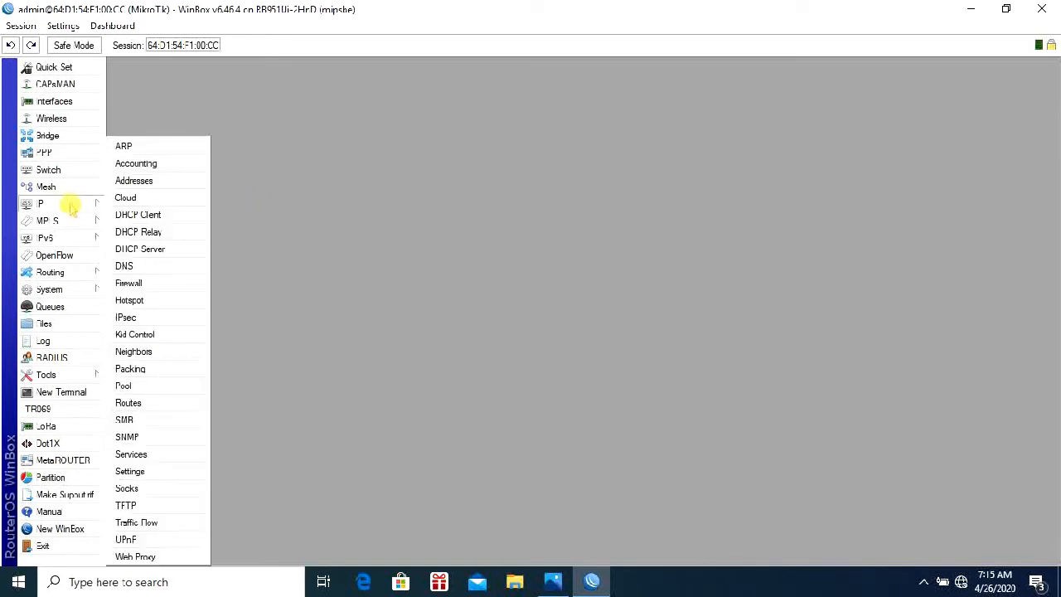
left_click(146, 180)
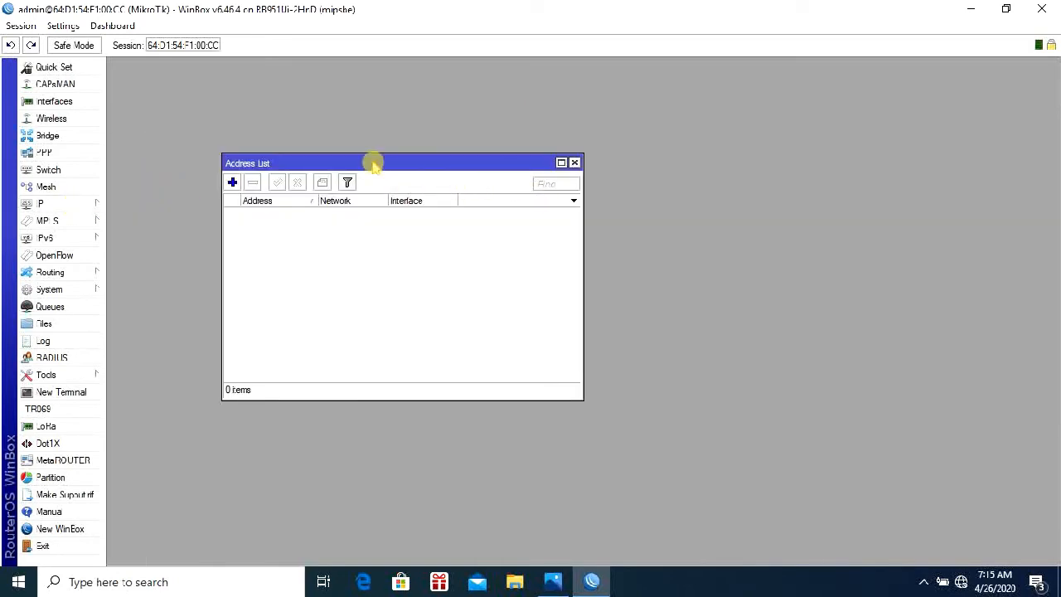
left_click_drag(382, 164, 367, 125)
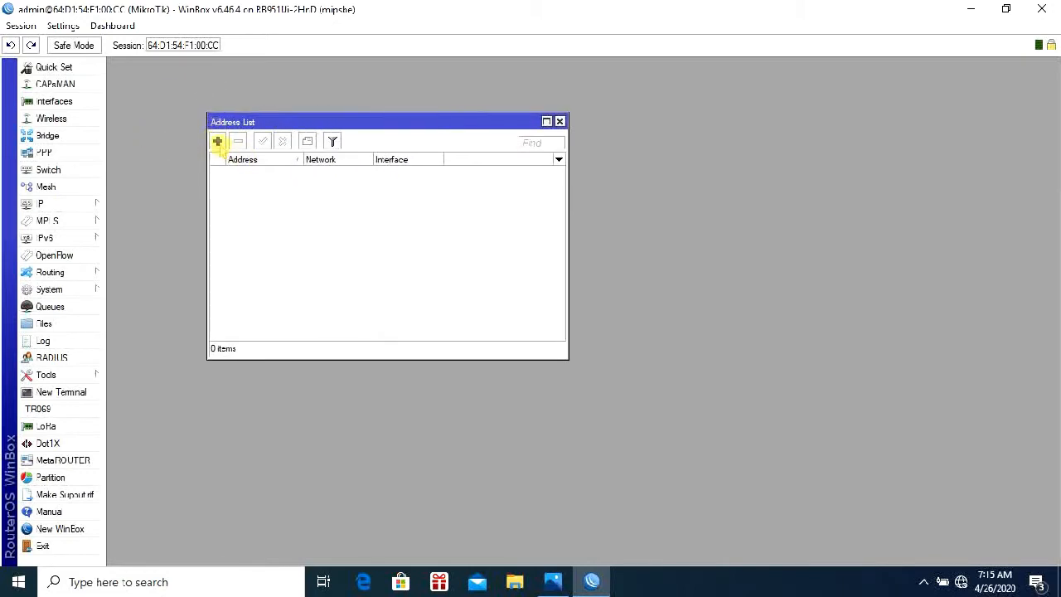
left_click(217, 143)
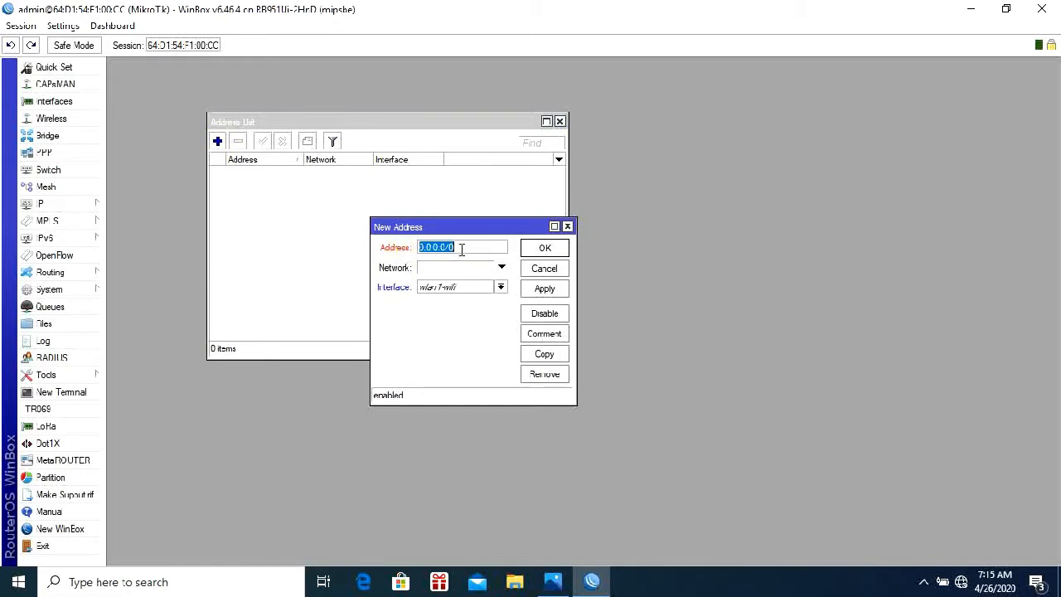
key("BackSpace")
type("192.16")
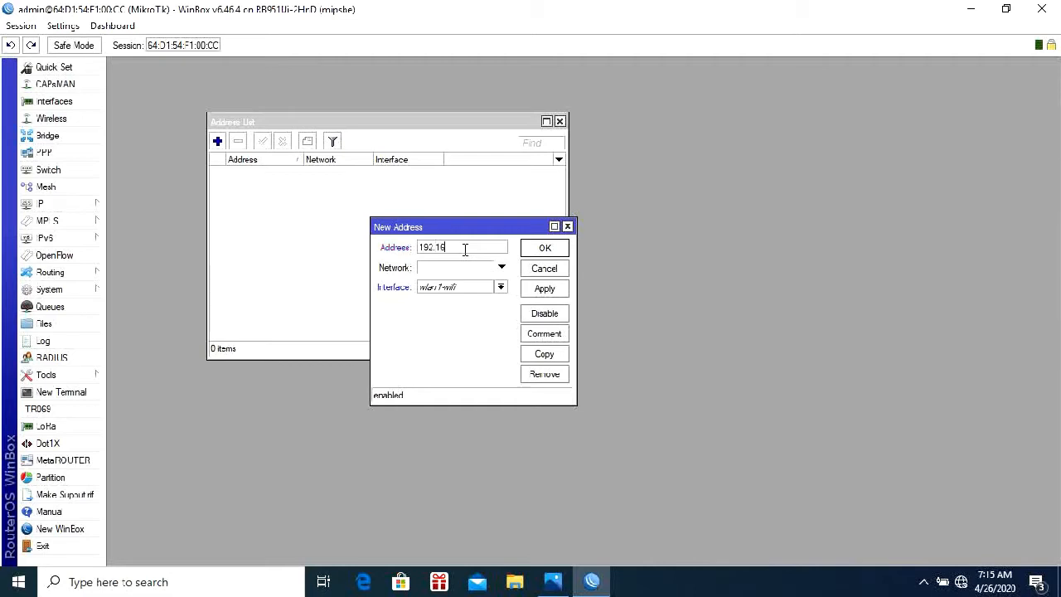
type("8")
type(".1.133/24")
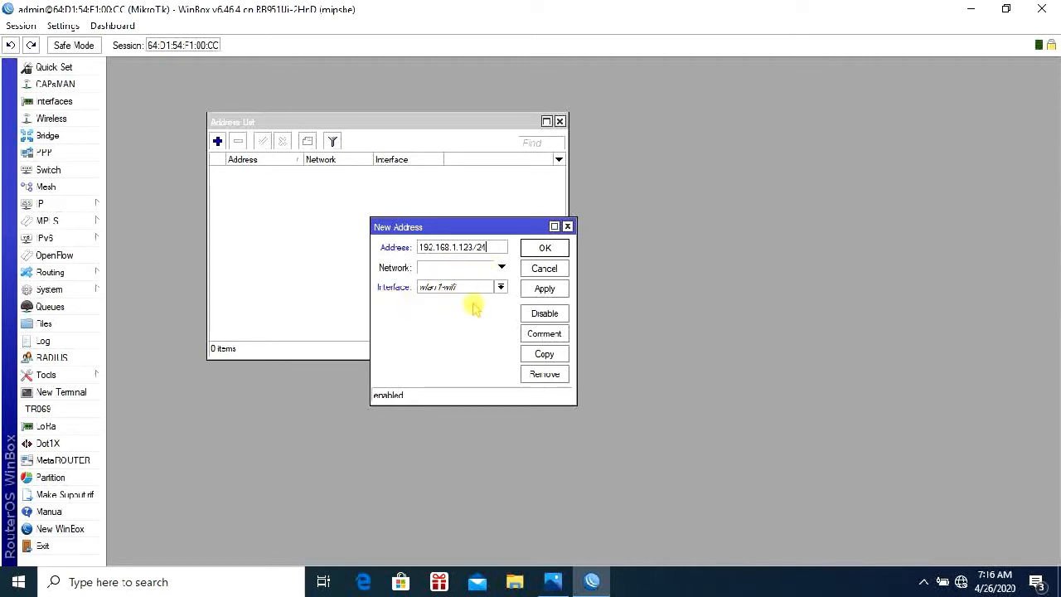
left_click(474, 290)
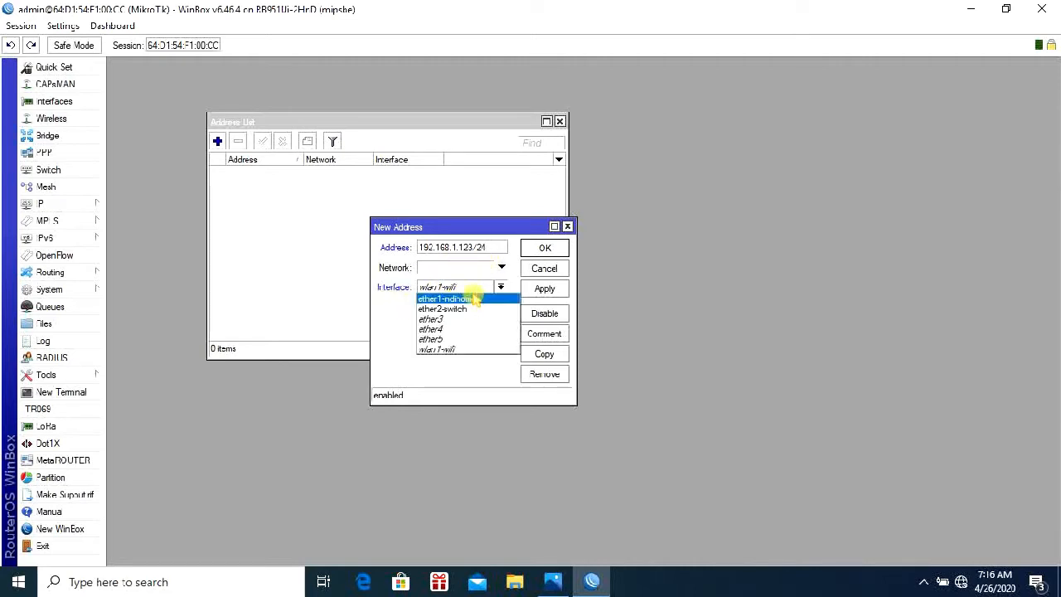
left_click(469, 301)
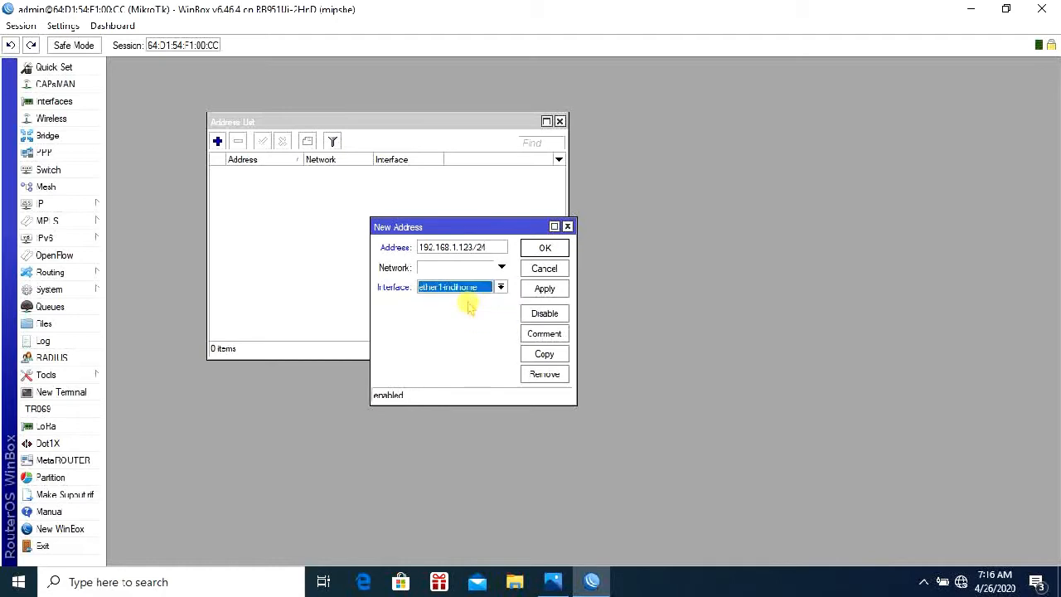
left_click(545, 288)
left_click(545, 249)
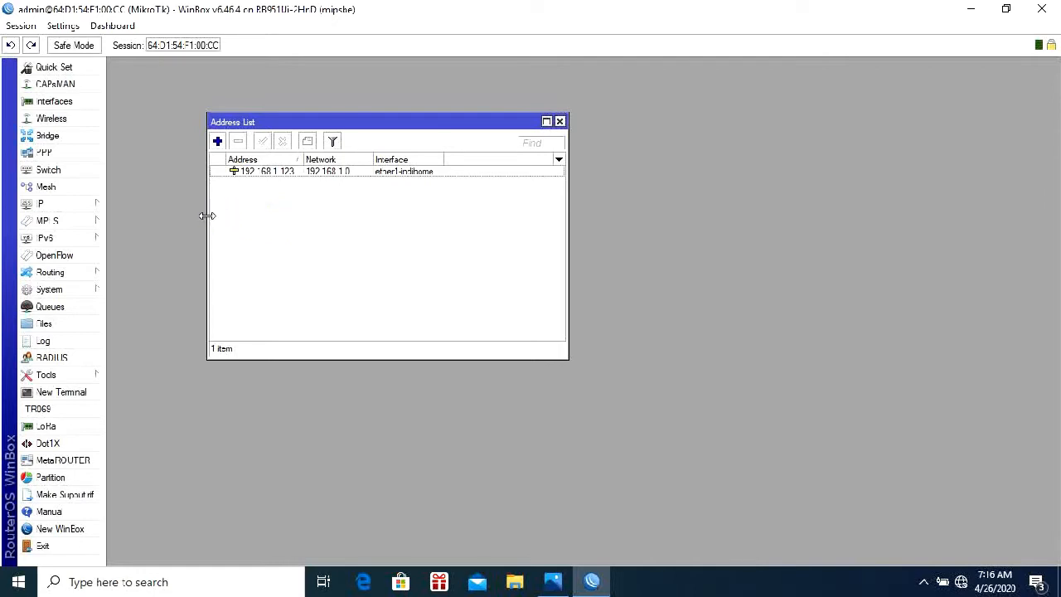
- Add a default route for destination 0.0.0.0/0 with gateway 192.168.1.1 and apply it
left_click(85, 207)
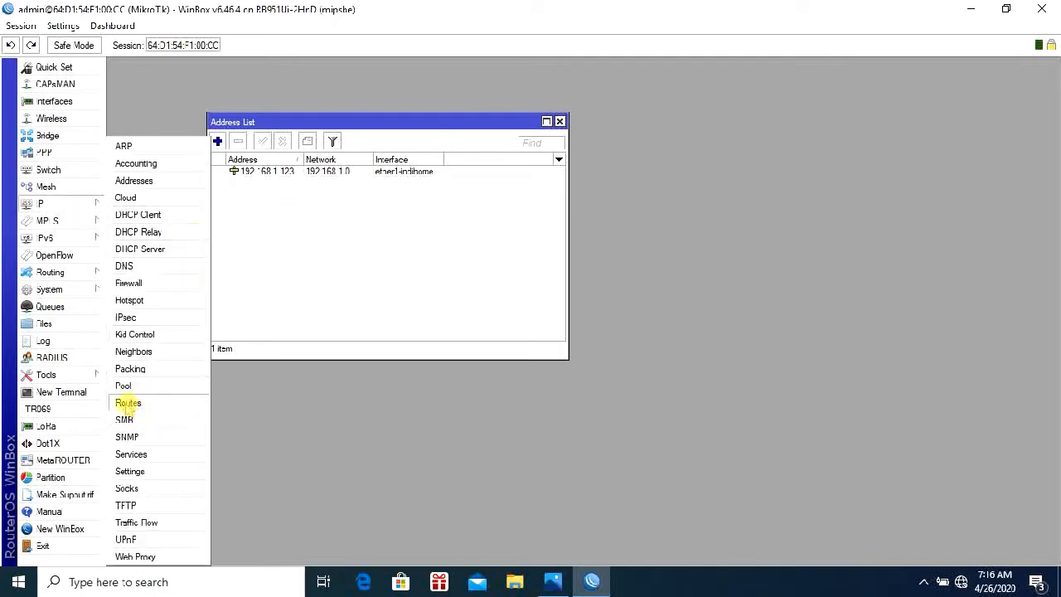
left_click(127, 404)
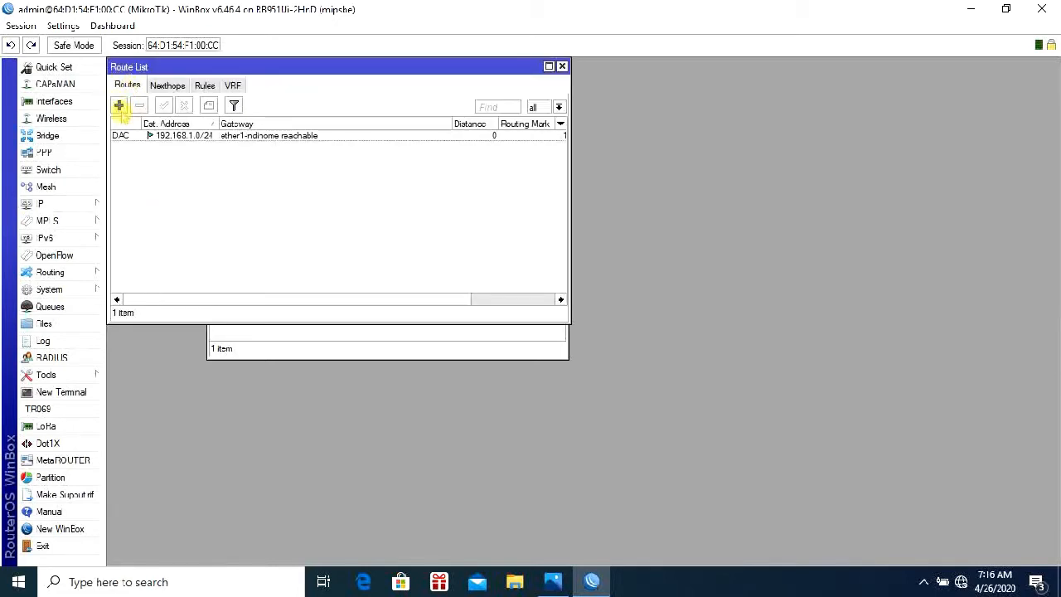
left_click(119, 105)
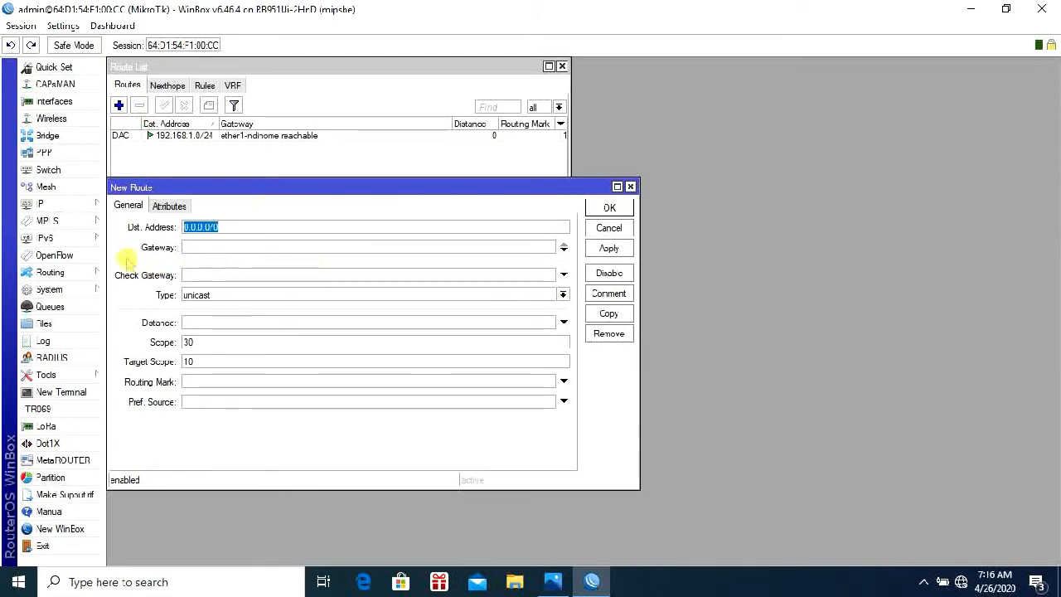
left_click(195, 251)
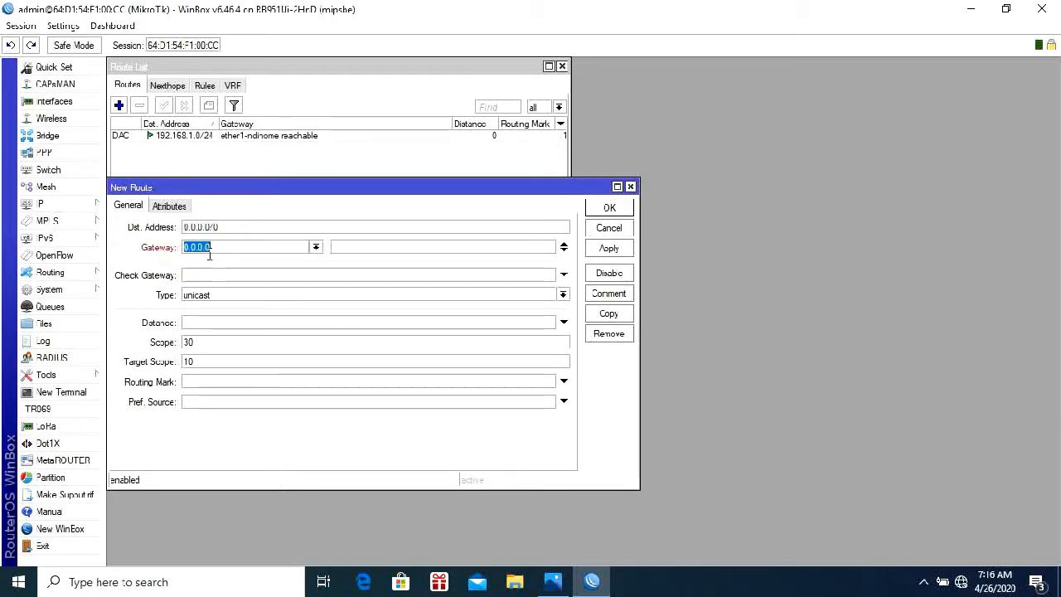
key("BackSpace")
type("192.16")
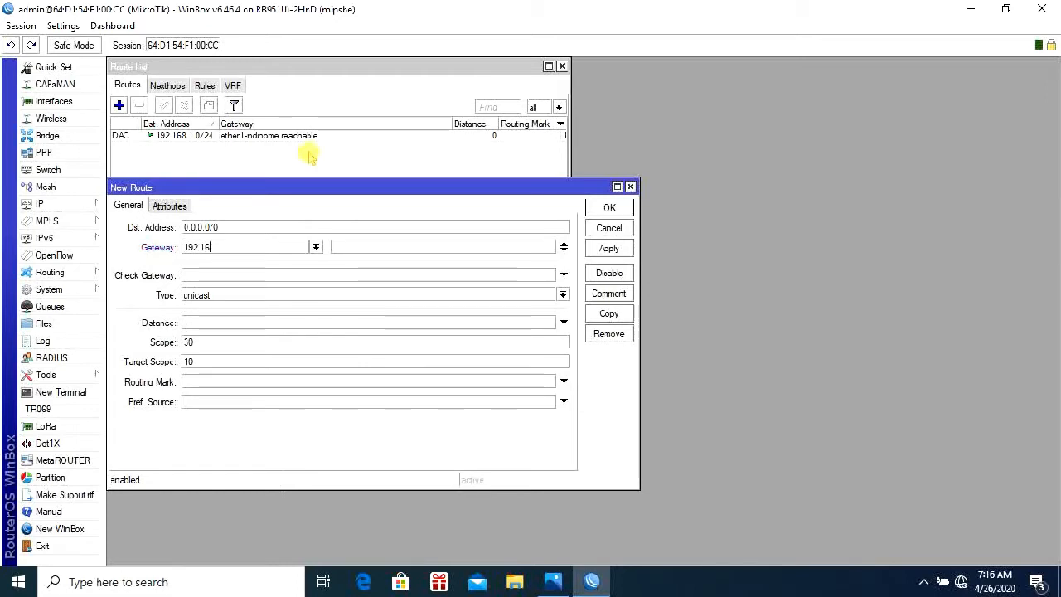
type("3.1.1")
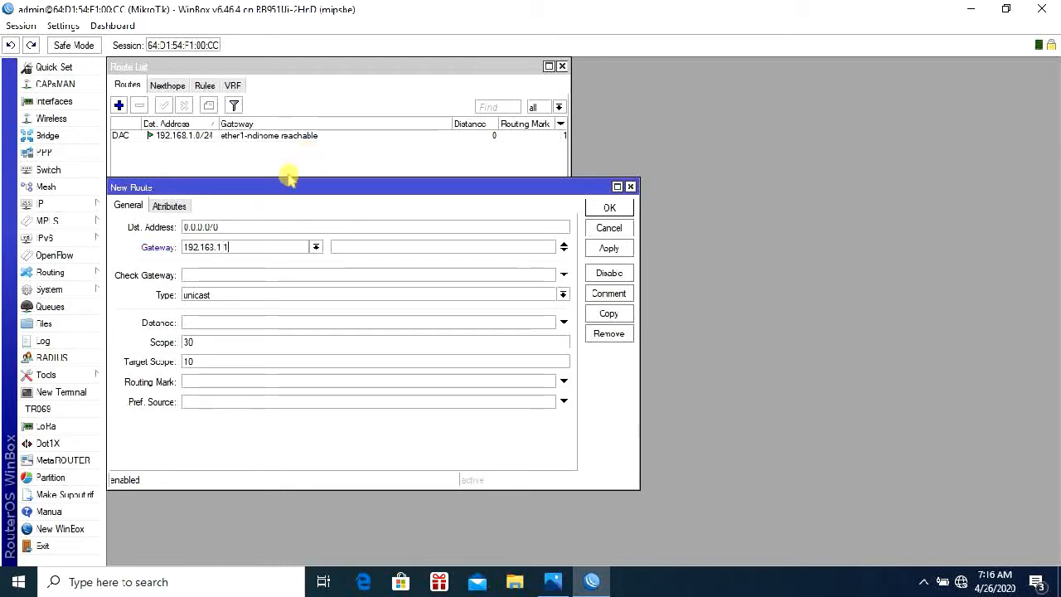
left_click(609, 248)
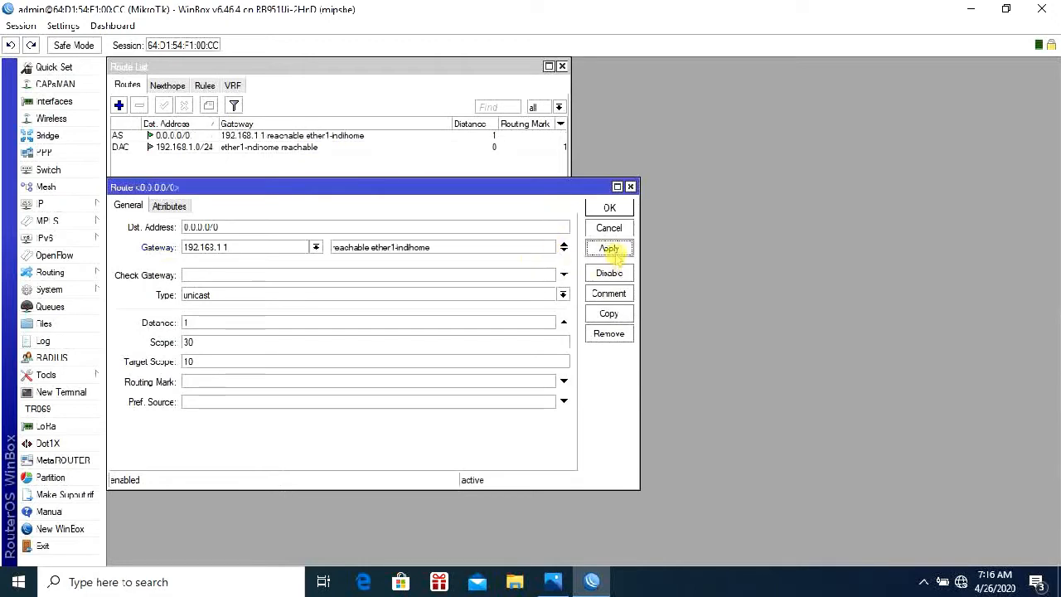
- Close the route entry, set the router's DNS servers to 202.134.0.155 and 8.8.8.8, and save the DNS settings
left_click(615, 208)
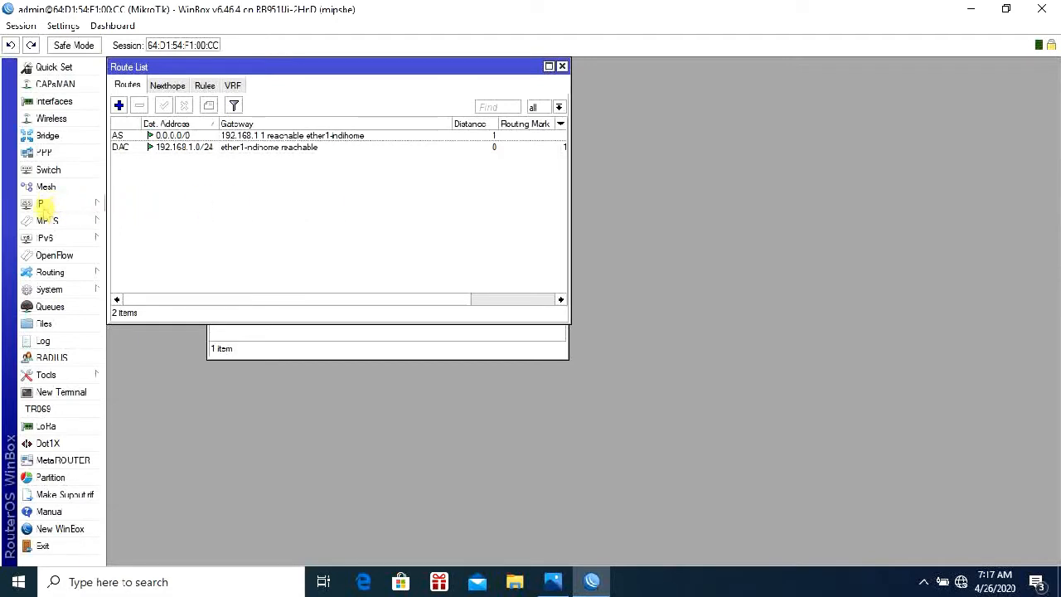
left_click(66, 208)
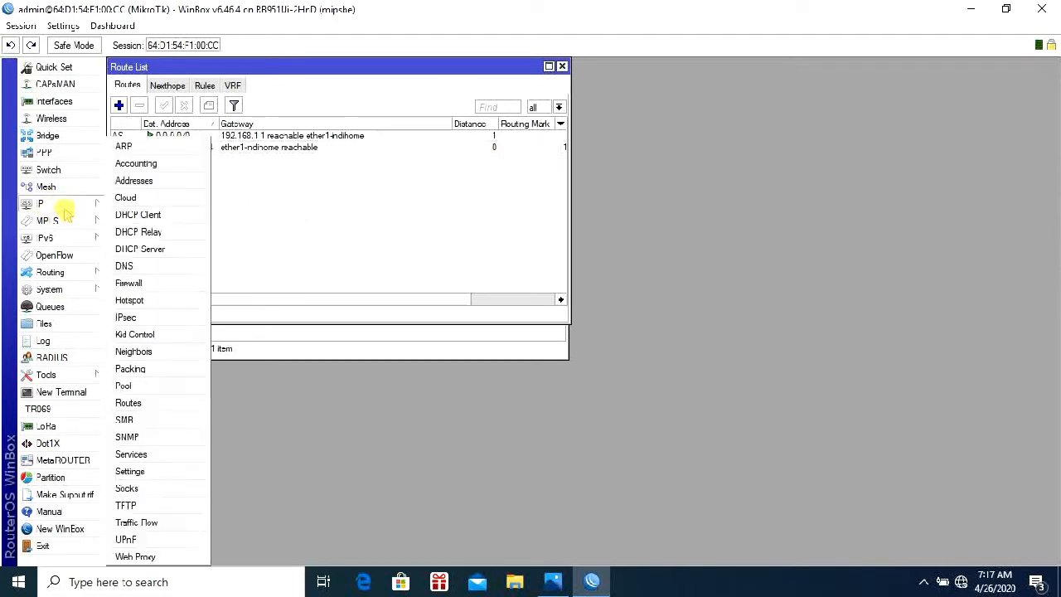
left_click(137, 266)
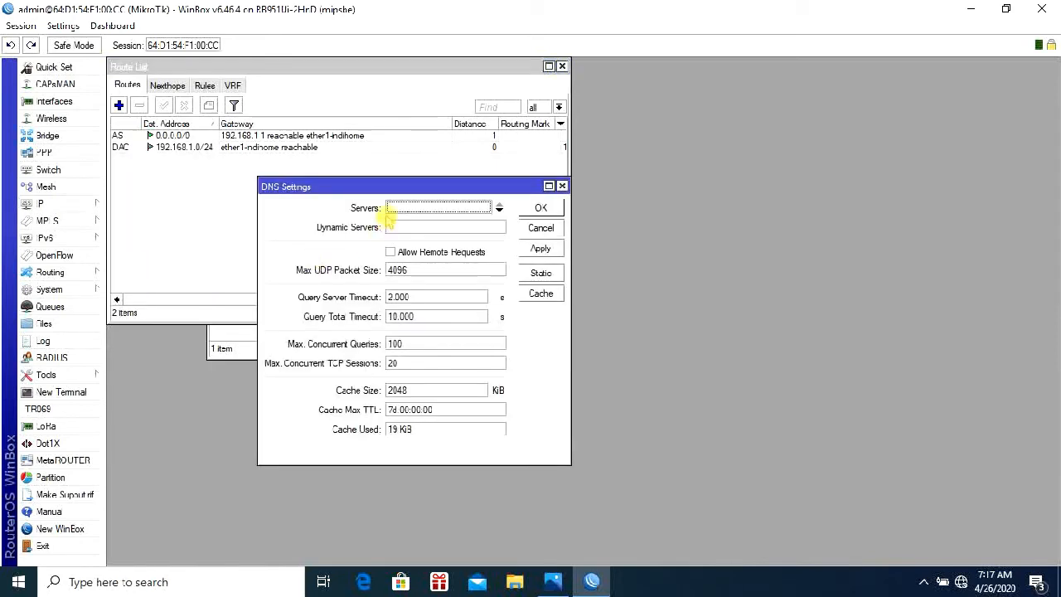
left_click(446, 212)
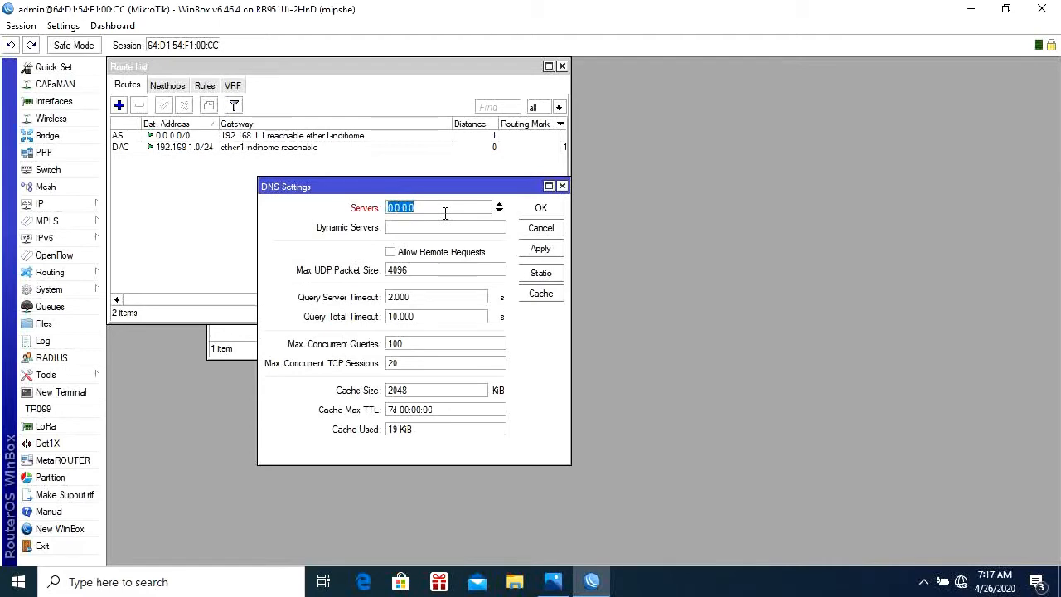
type("202")
type(".134.0.")
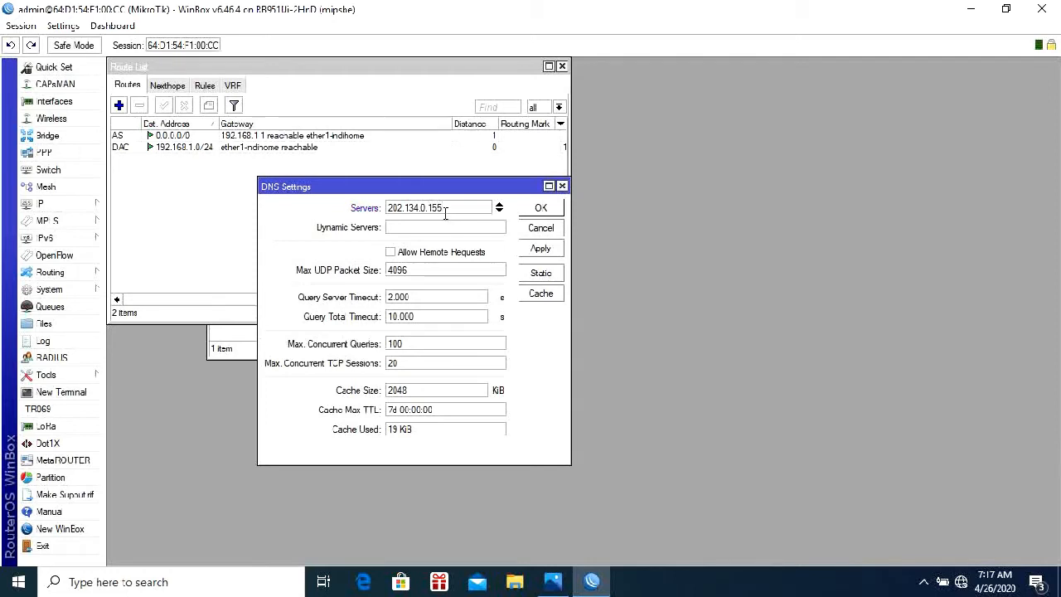
left_click(499, 211)
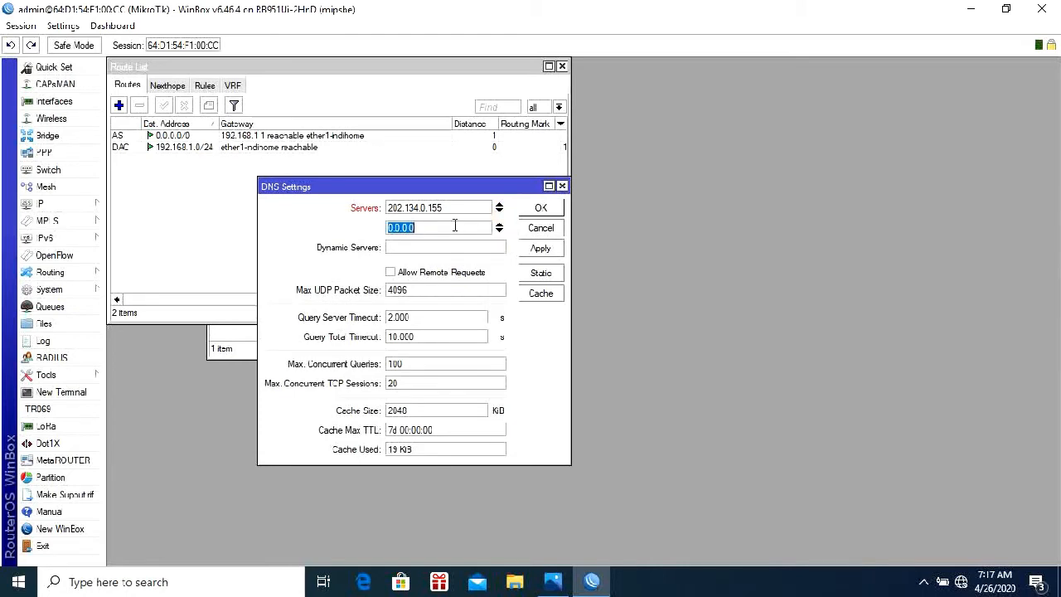
type("8.8.8")
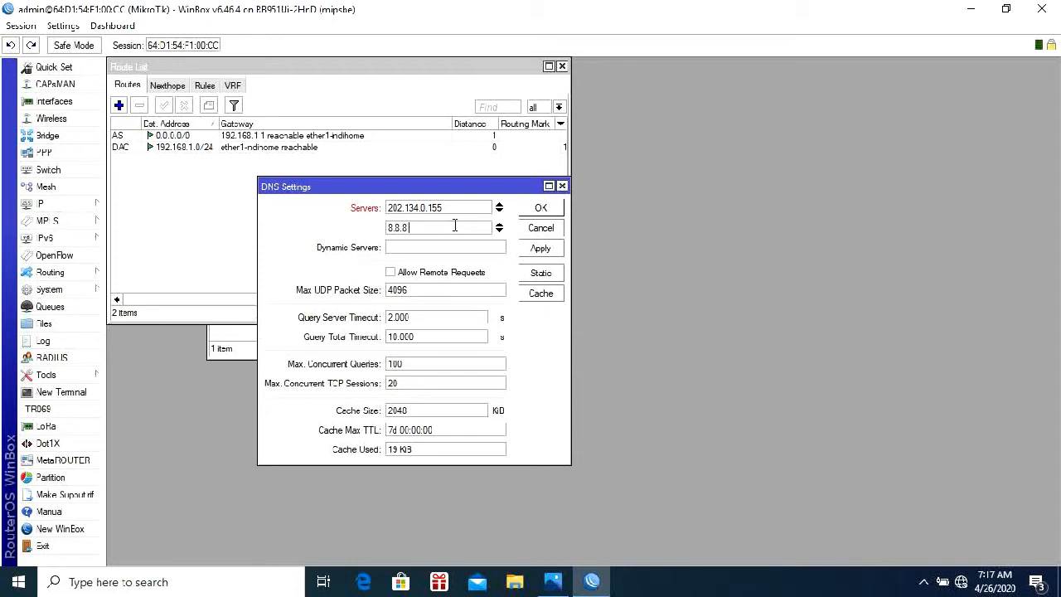
type(".8")
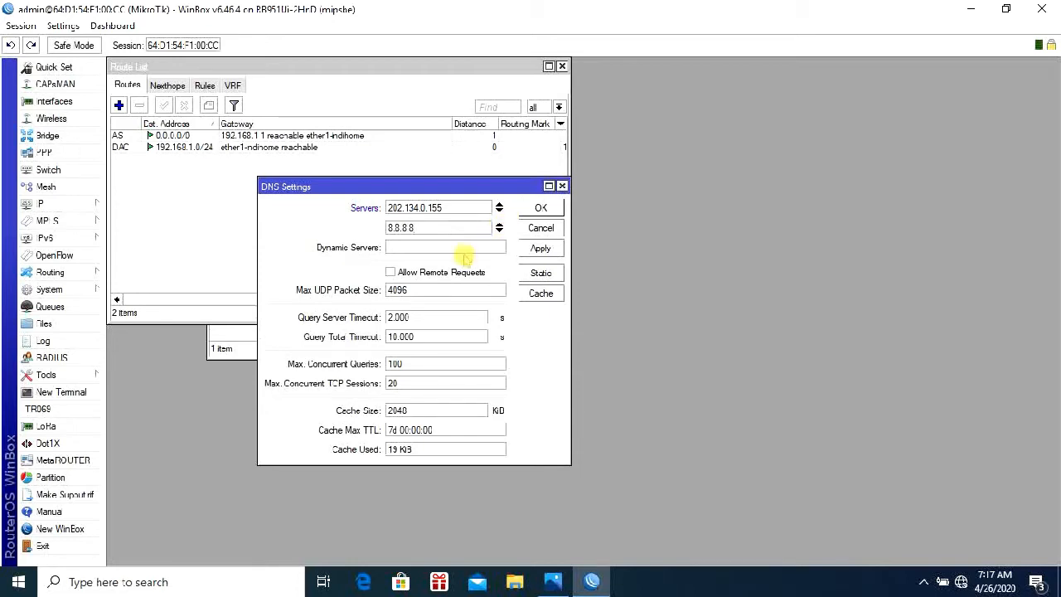
left_click(539, 248)
left_click(540, 207)
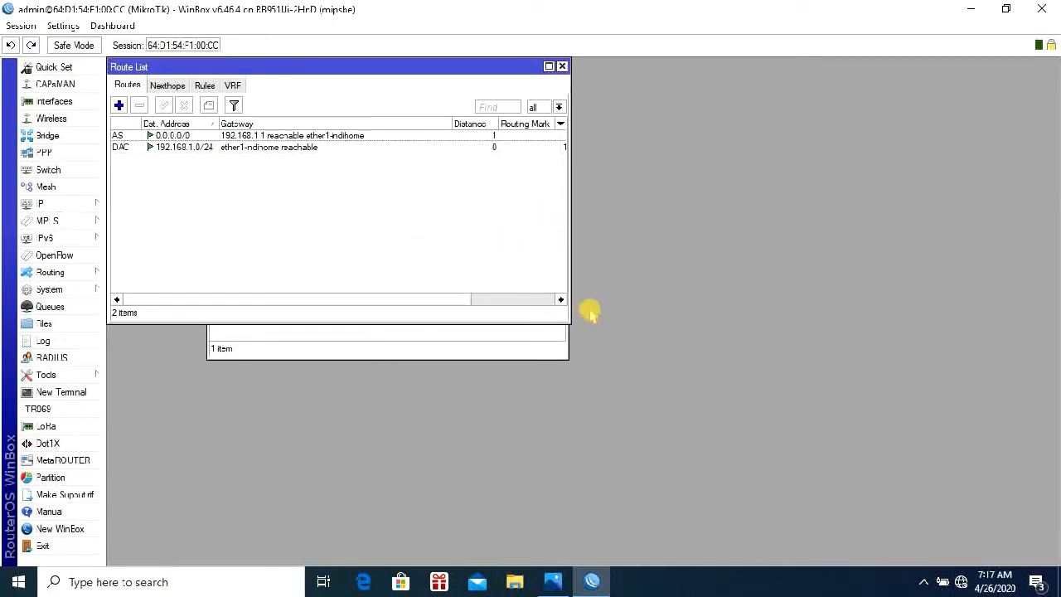
- Test the router's internet connection by pinging google.com from a new terminal, and stop the ping after several replies
left_click(59, 393)
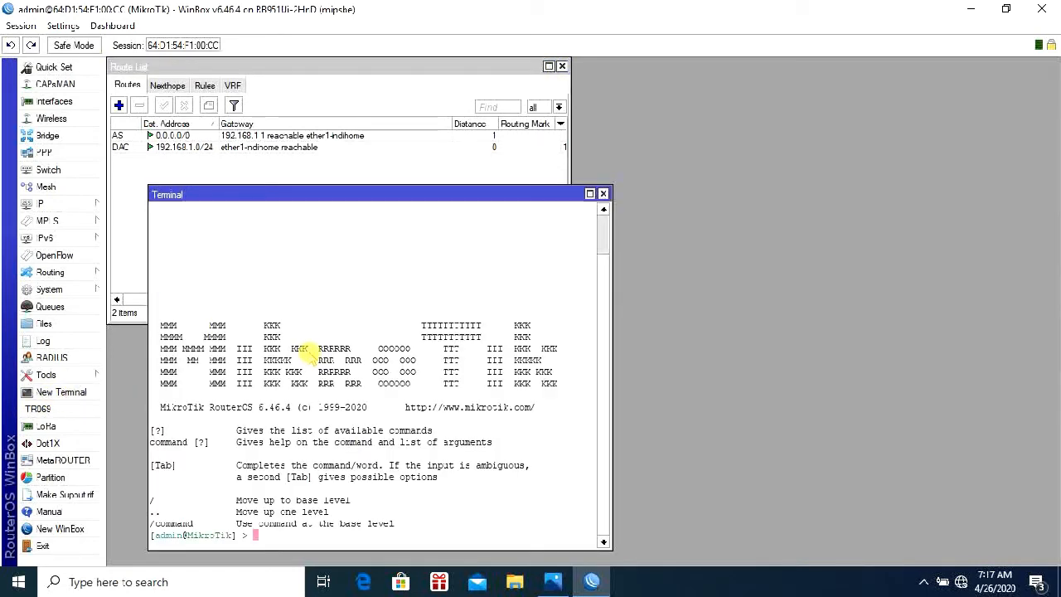
type("ping ")
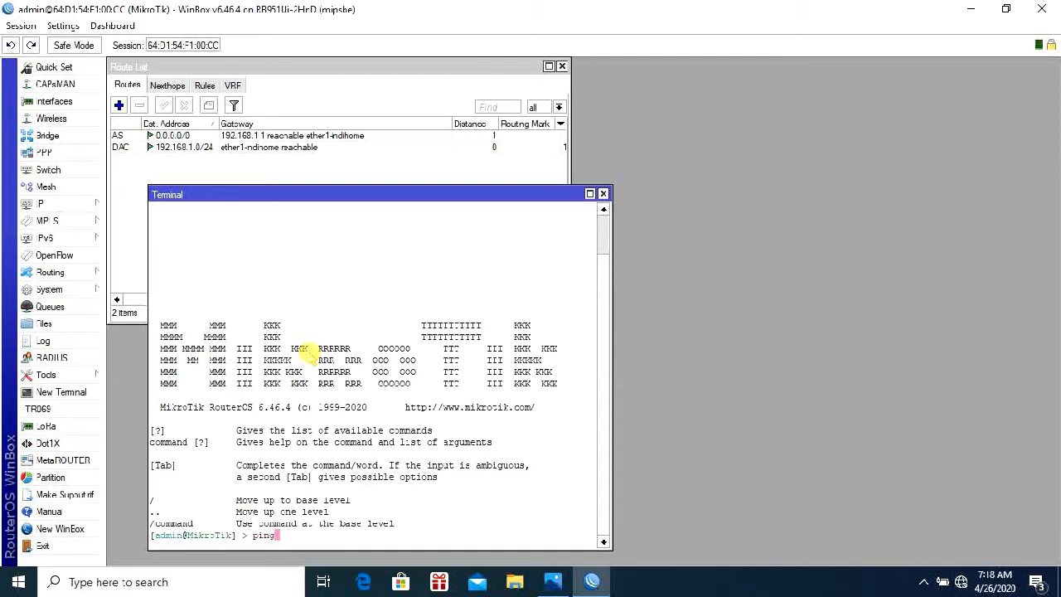
type("goo")
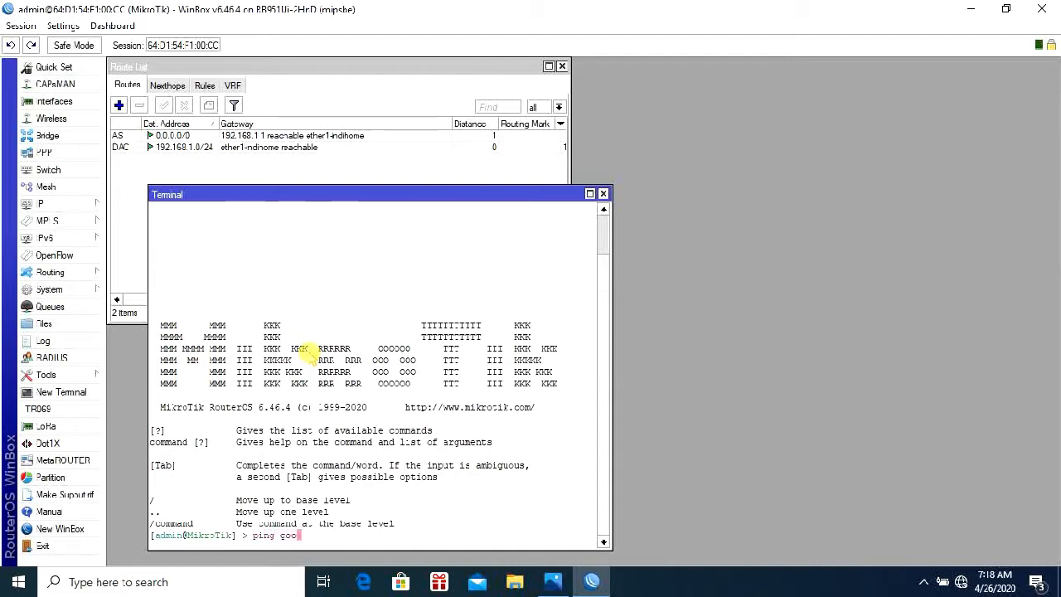
type("gle.com")
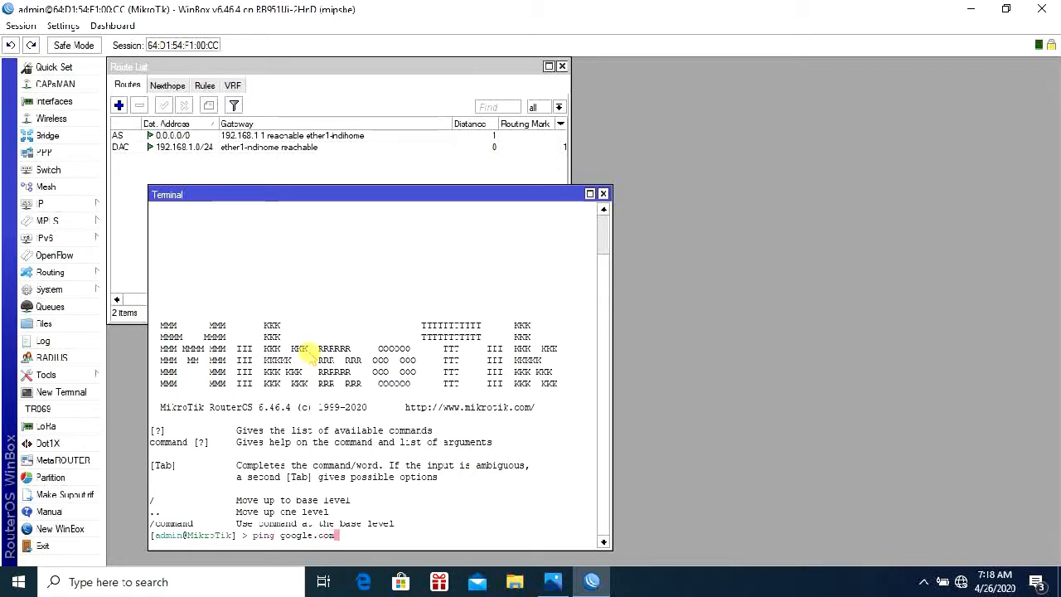
key("Return")
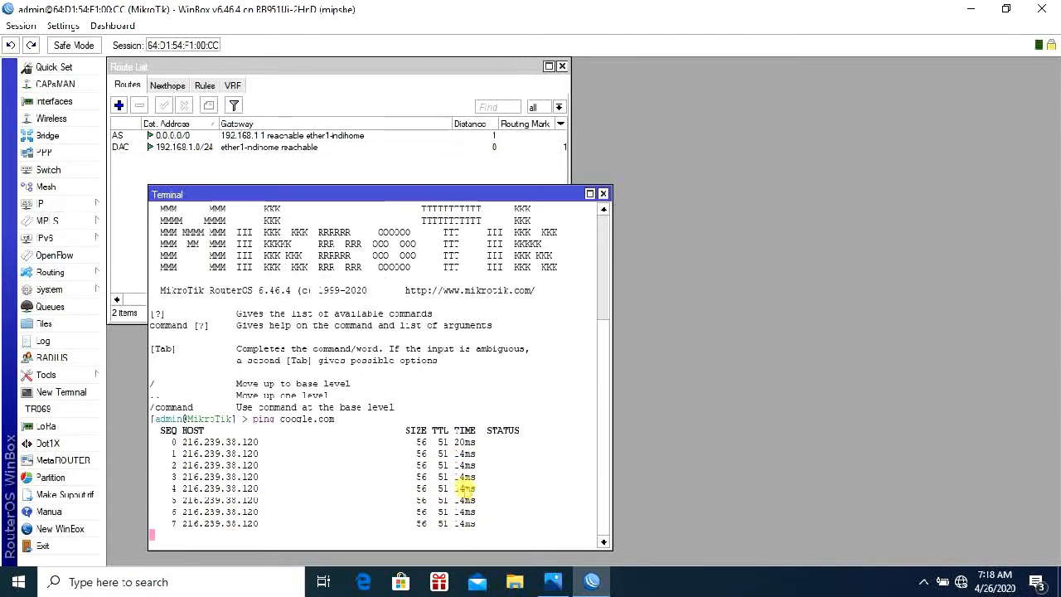
key("ctrl+c")
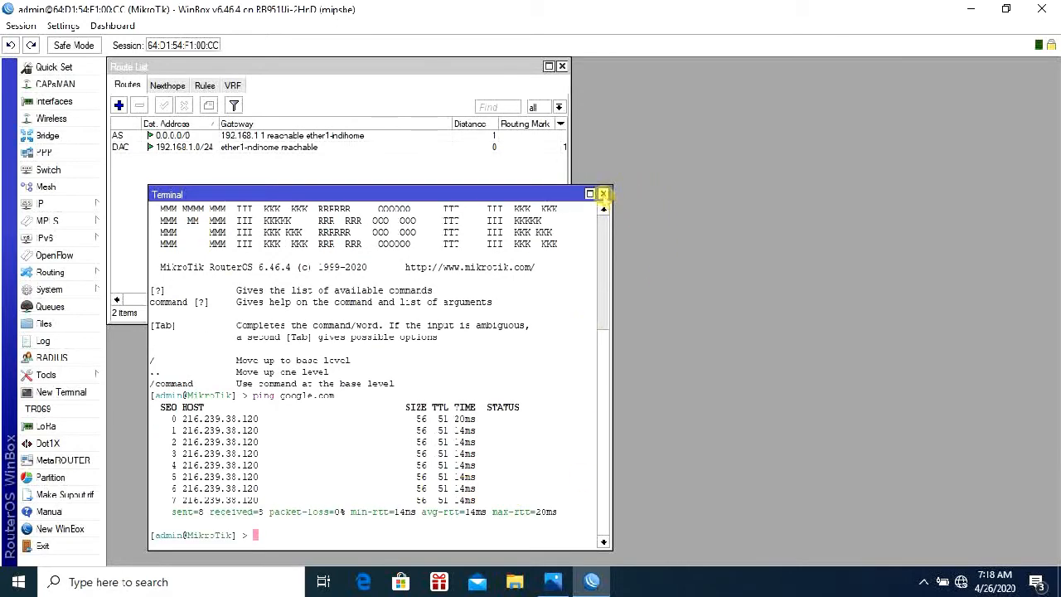
- Close the terminal, the route list and the address list
left_click(603, 194)
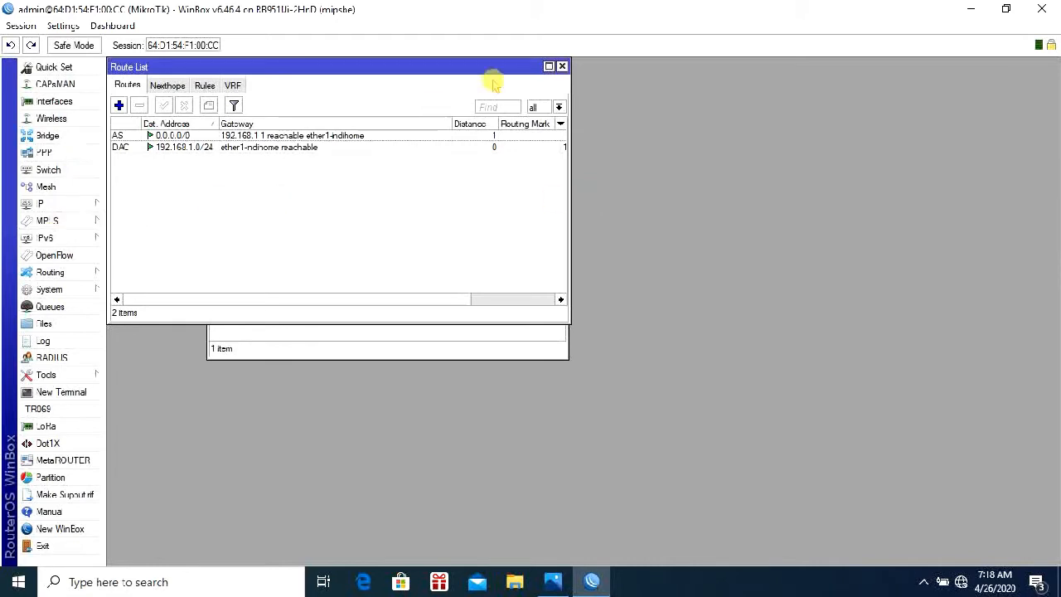
left_click(562, 66)
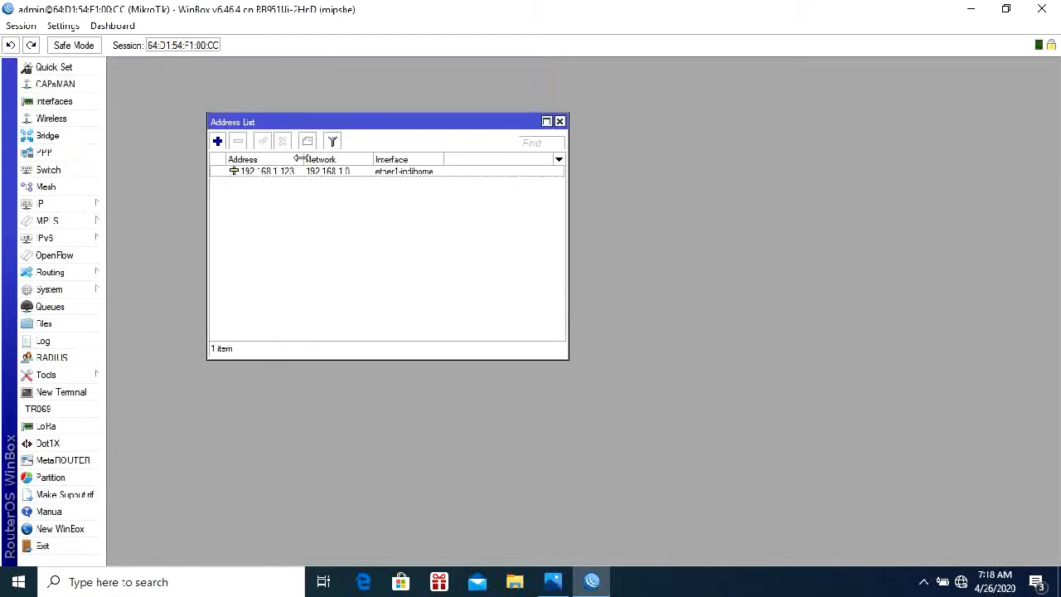
left_click(560, 122)
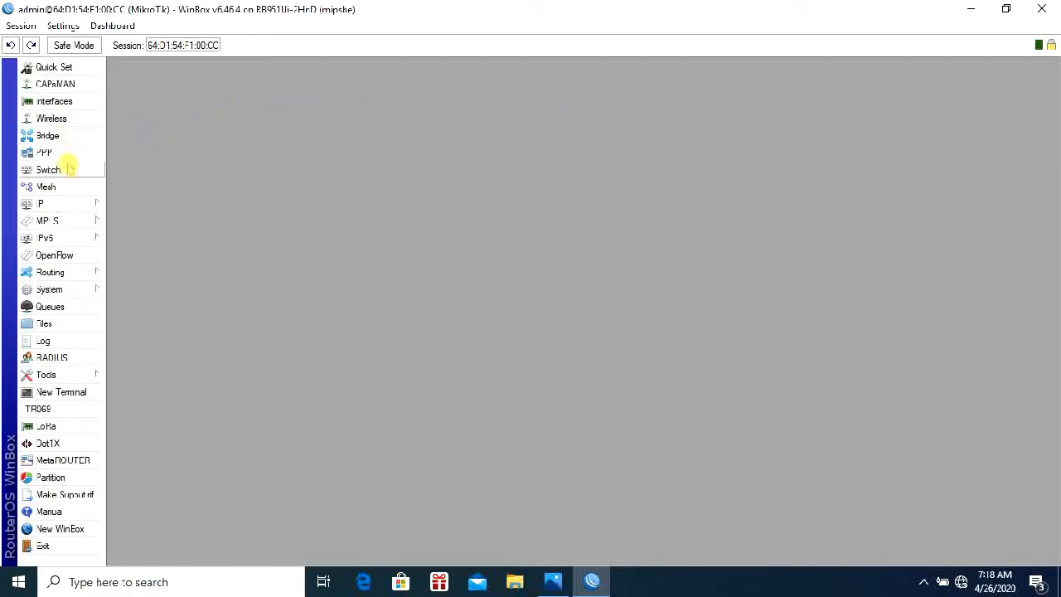
- Reopen the IP address list and start a new address entry
left_click(64, 204)
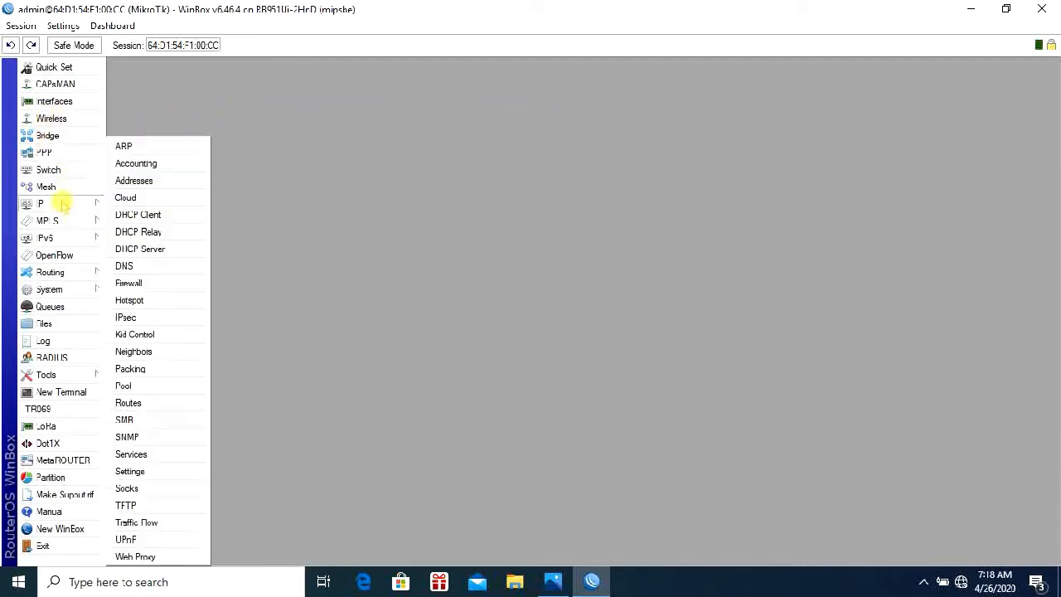
left_click(166, 181)
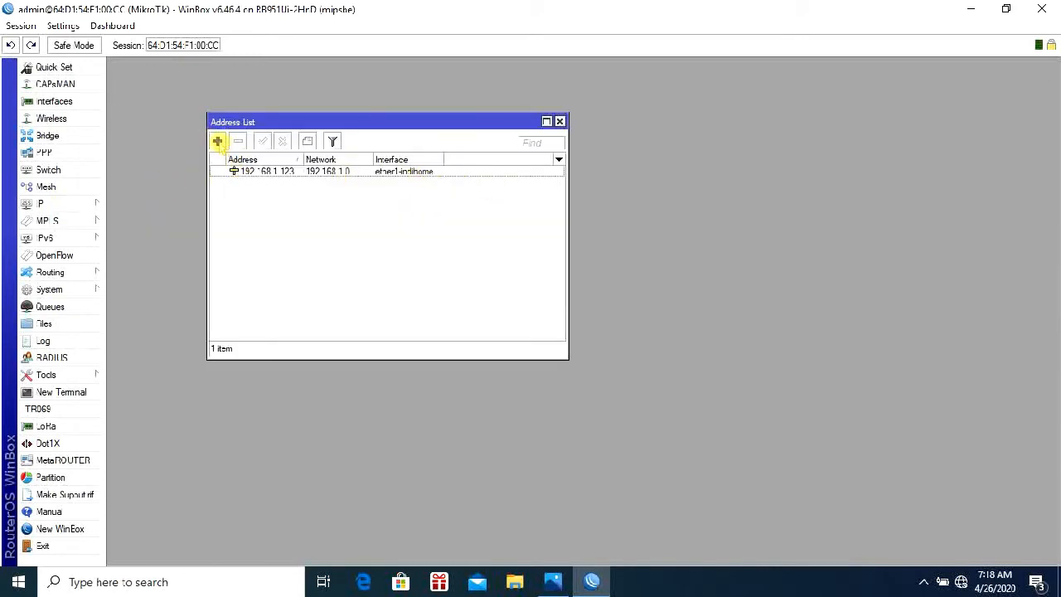
left_click(217, 142)
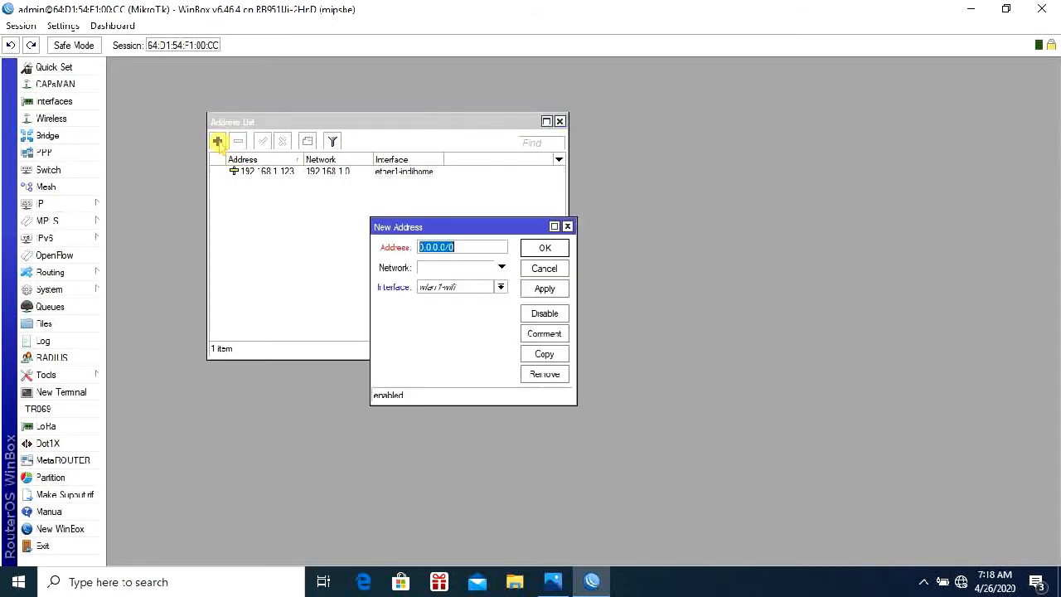
left_click(462, 265)
type("192")
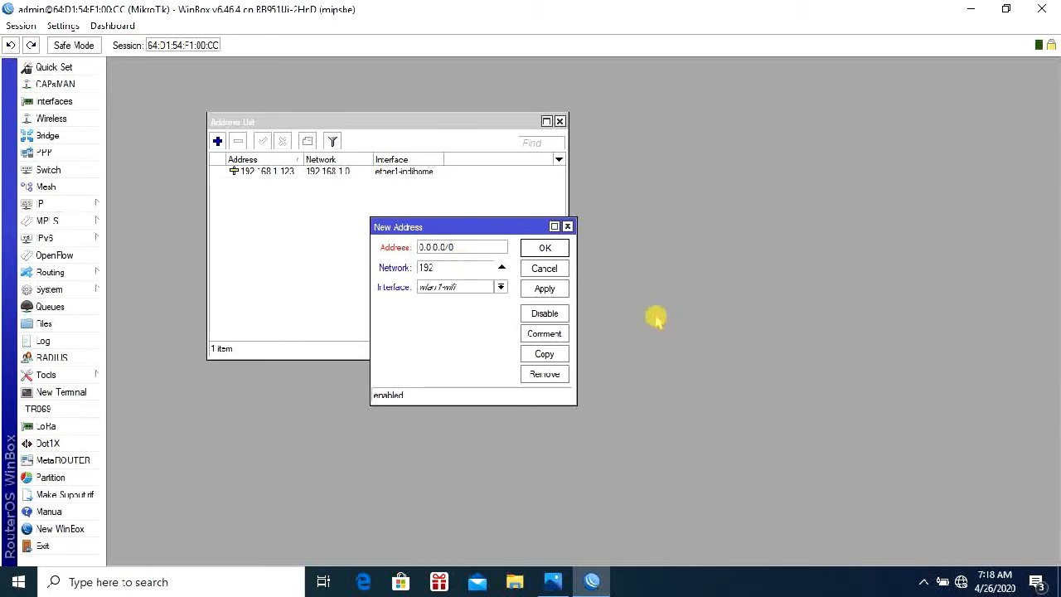
left_click(502, 266)
- Enter the address 192.168.2.1/24, assign it to the ether2-switch interface, and save the entry
left_click_drag(476, 246, 362, 250)
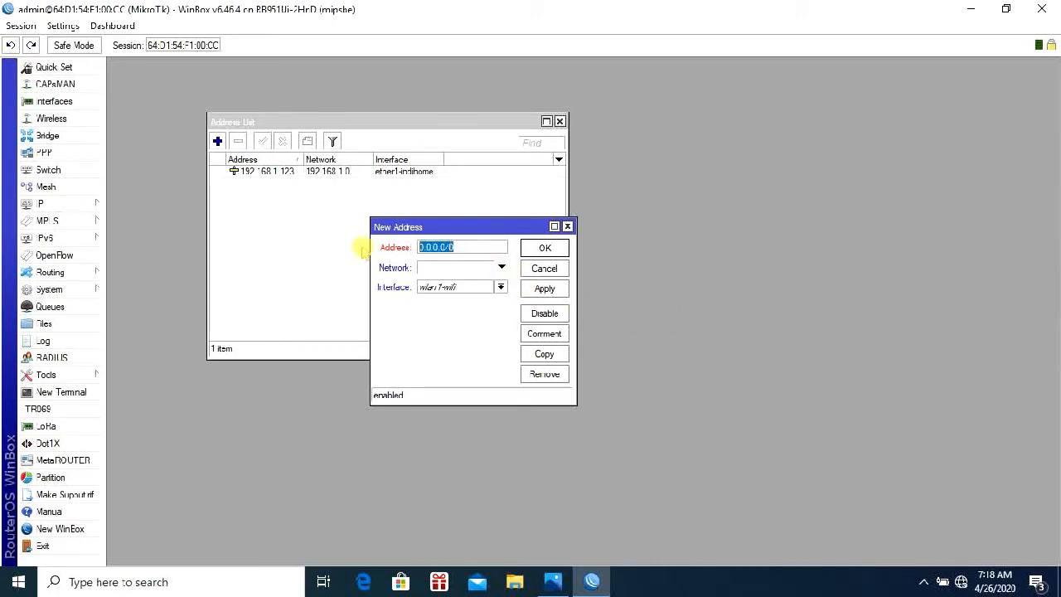
type("192")
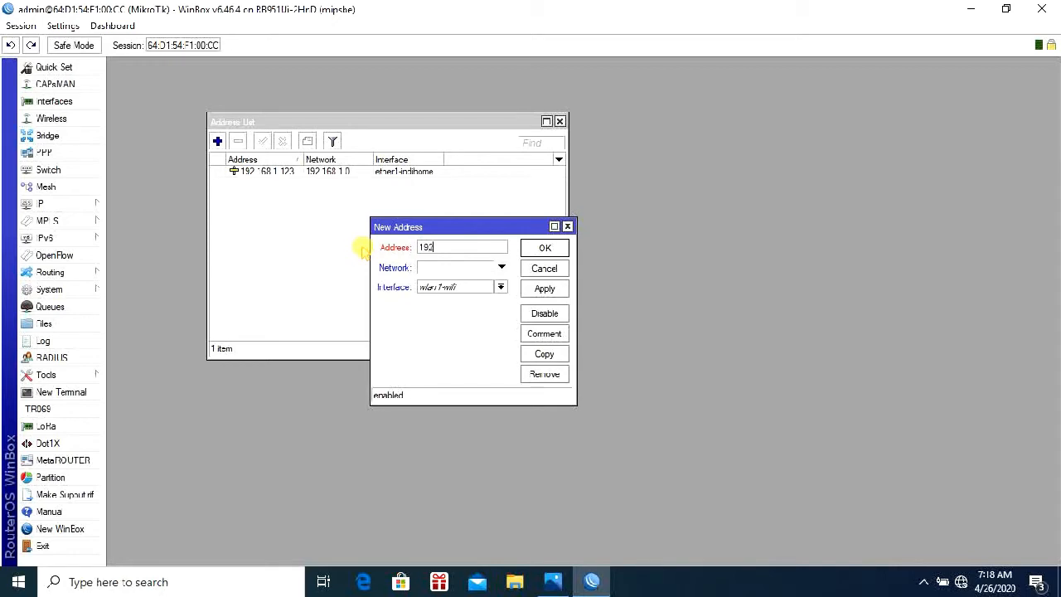
type(".")
type("168.2.1/24")
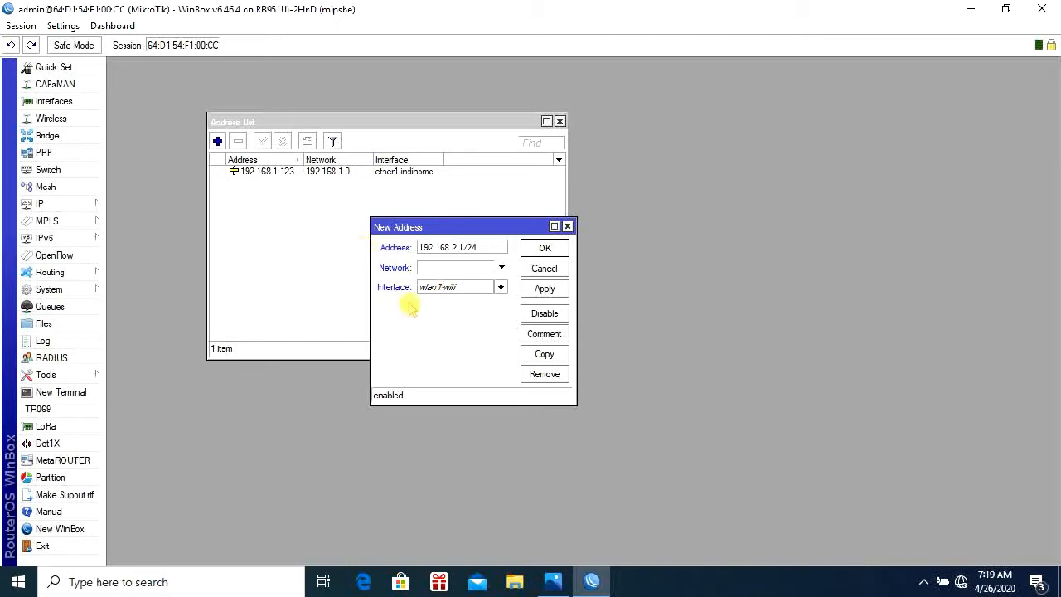
left_click(463, 287)
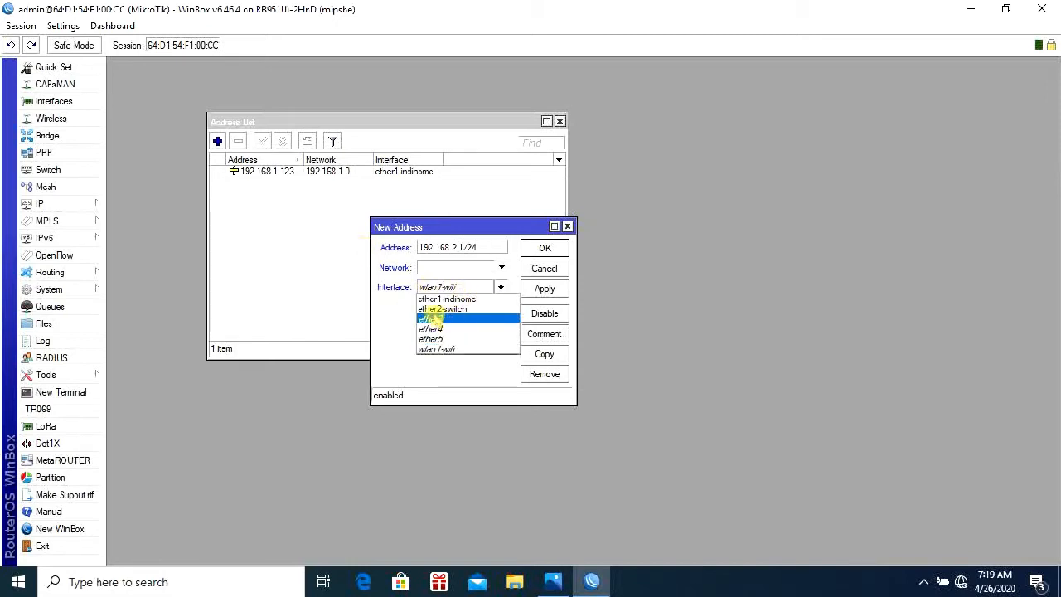
left_click(441, 309)
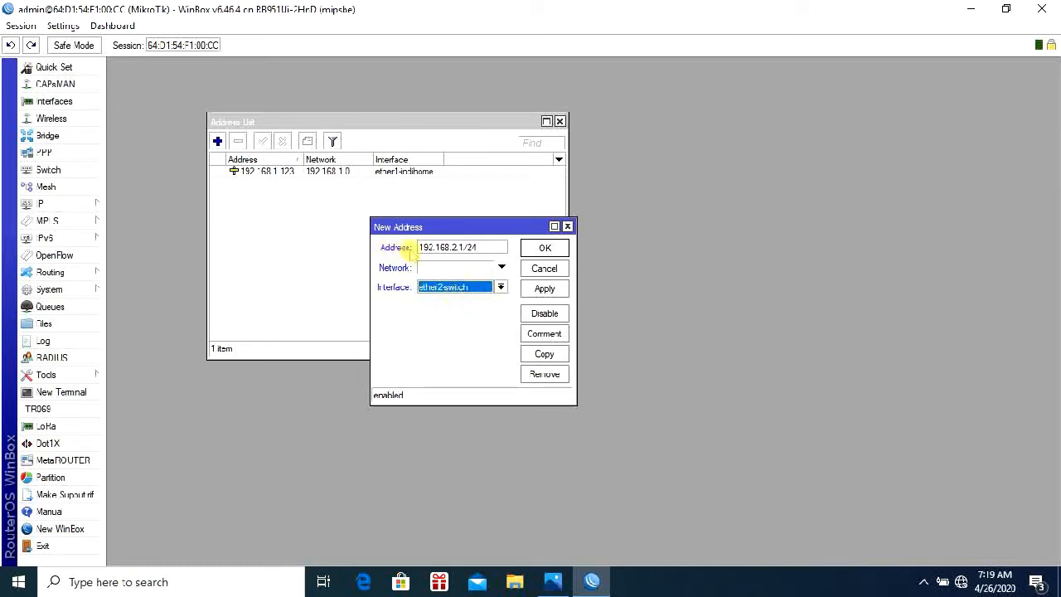
left_click(545, 288)
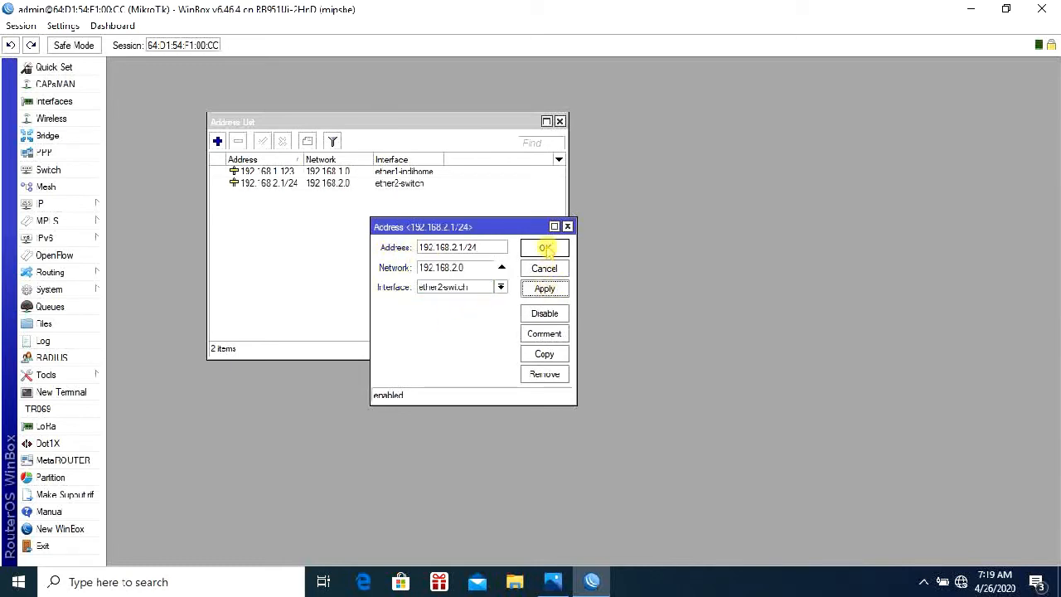
left_click(545, 248)
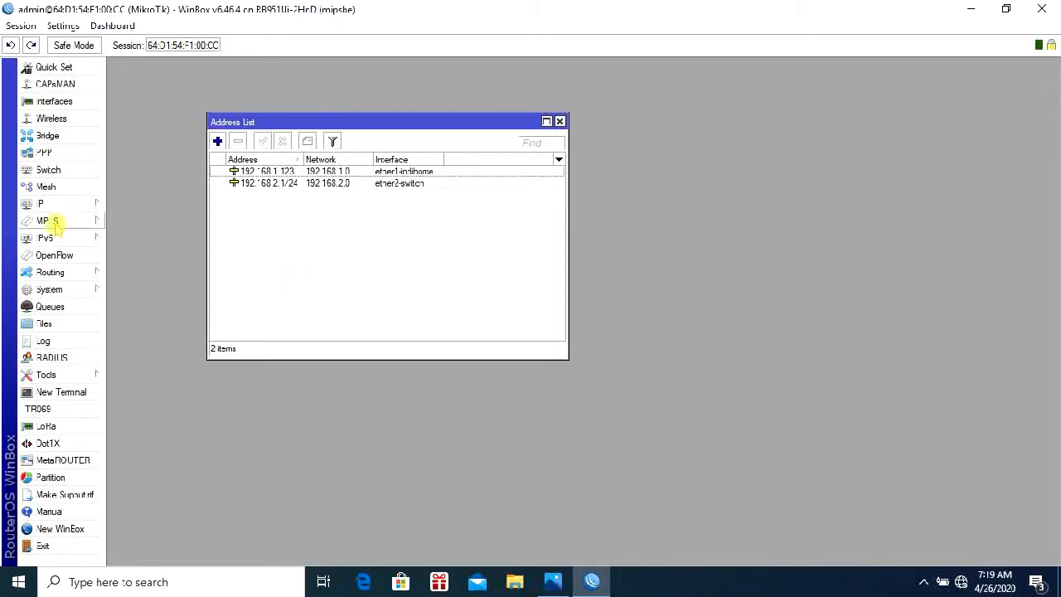
- Start a new firewall NAT rule for the srcnat chain with ether1-indihome as the outgoing interface
left_click(78, 204)
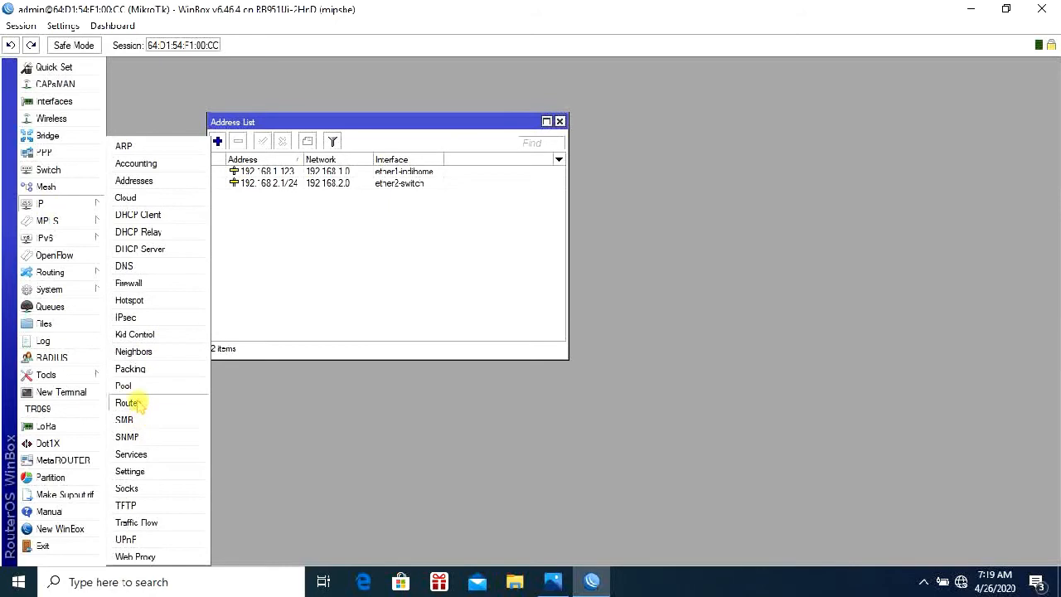
left_click(127, 283)
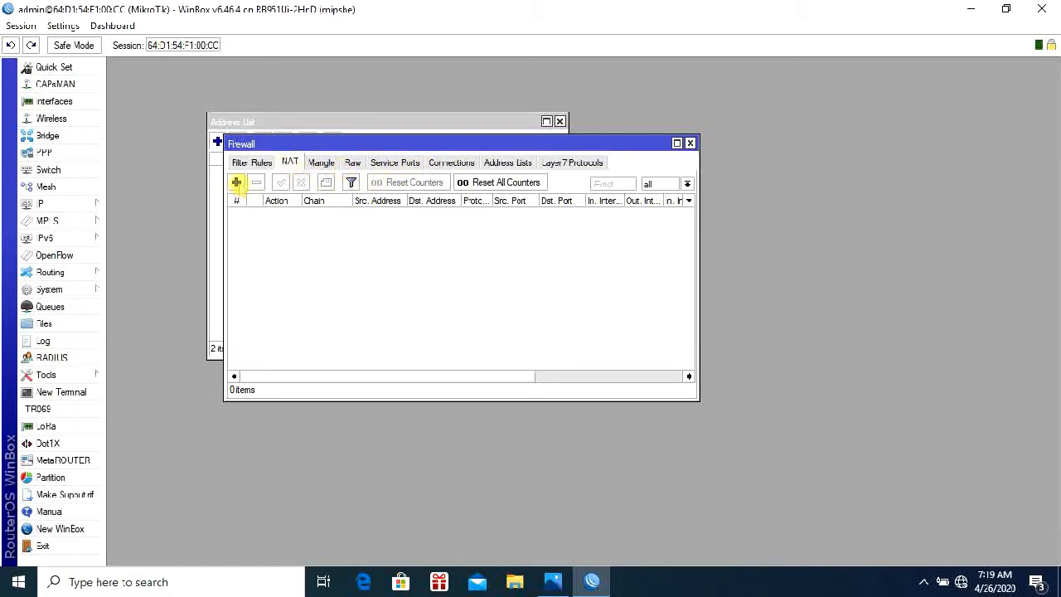
left_click(236, 182)
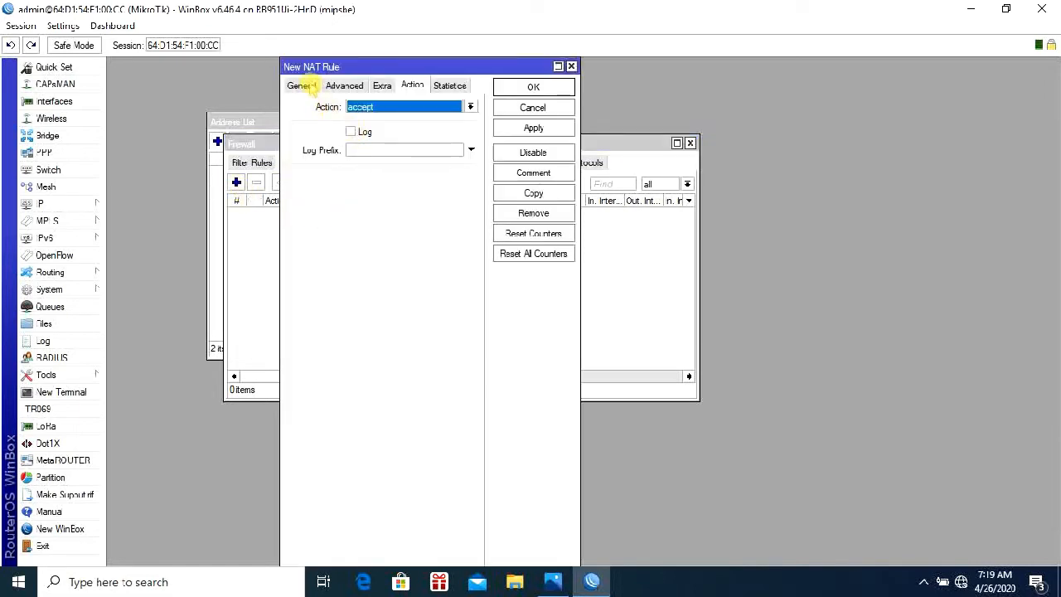
left_click(302, 87)
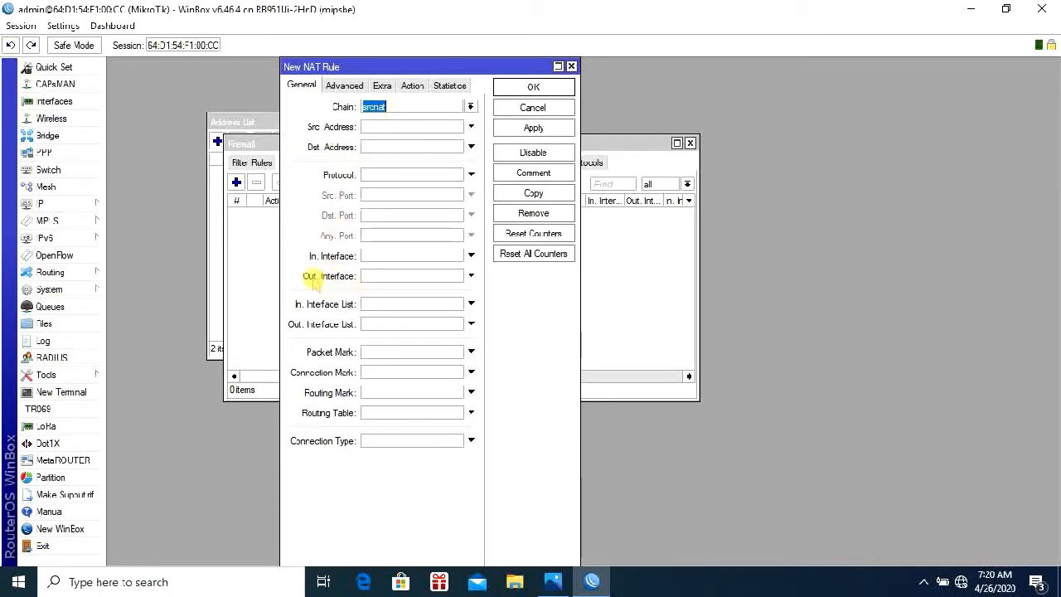
left_click(375, 280)
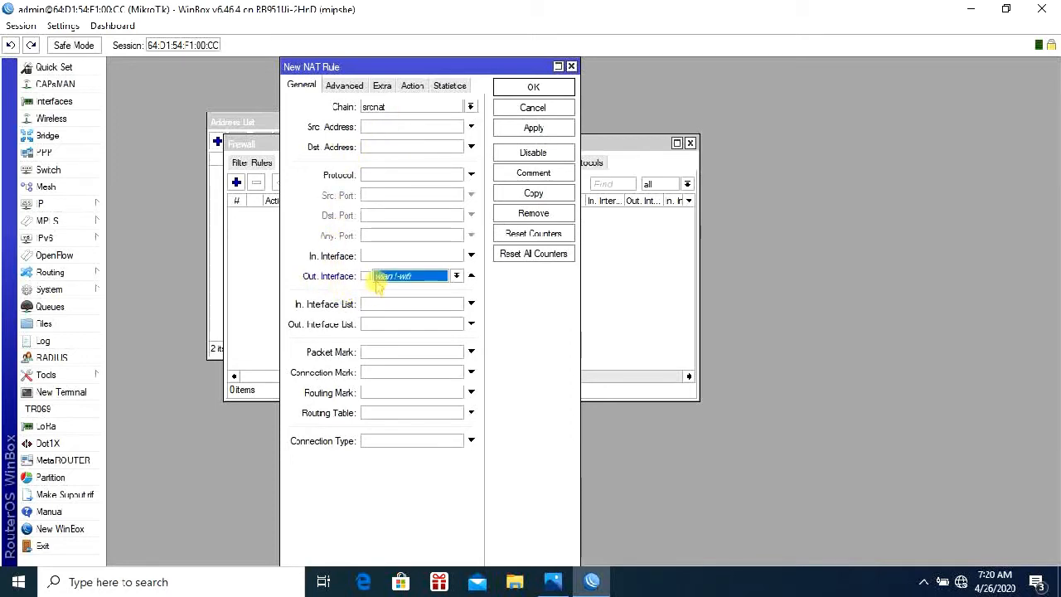
left_click(389, 278)
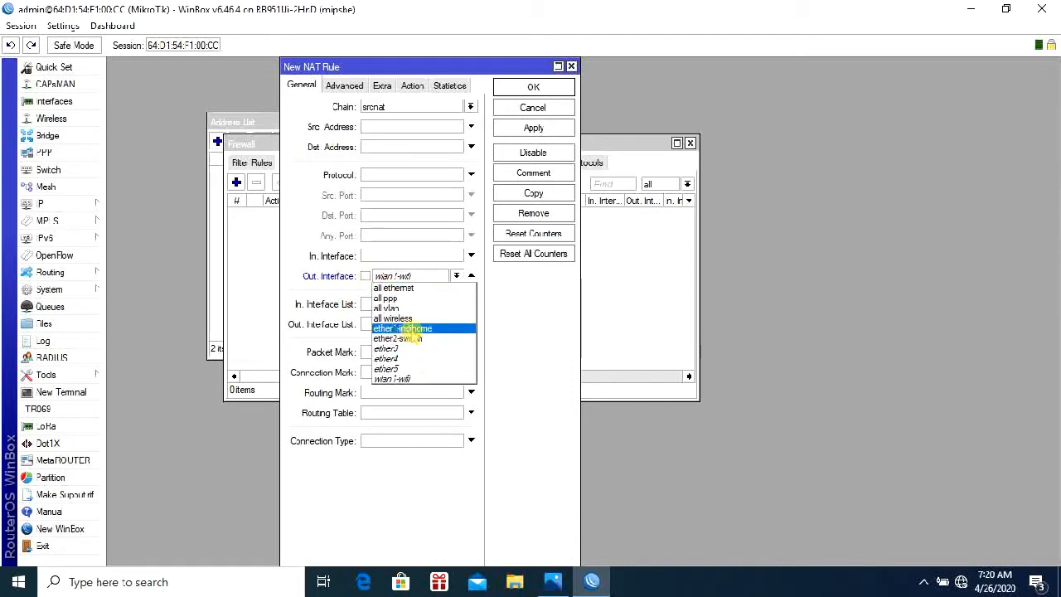
left_click(412, 330)
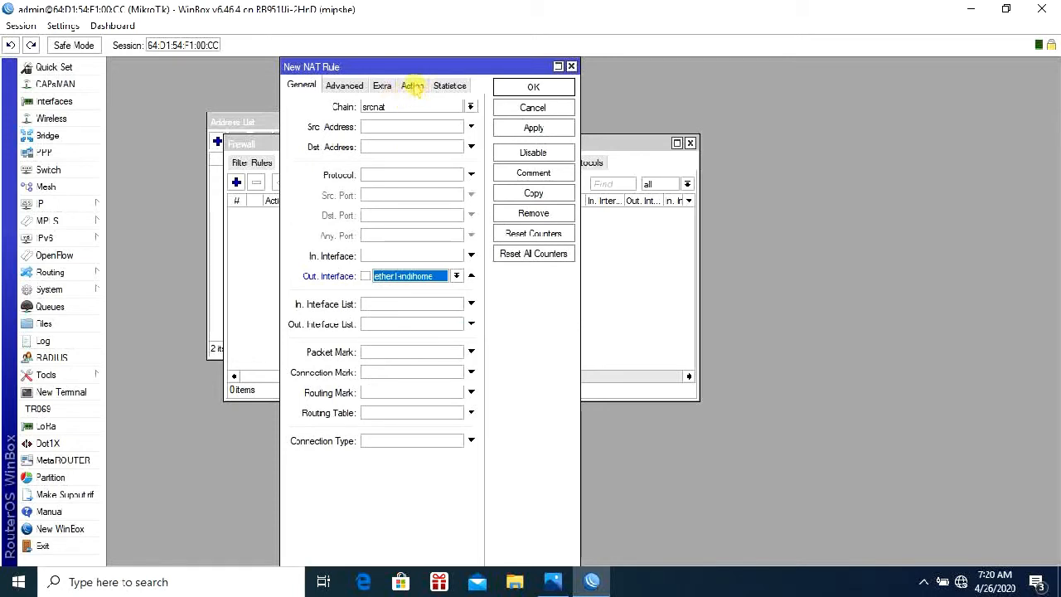
- Set the new NAT rule's action to masquerade, apply it and save the rule
left_click(414, 86)
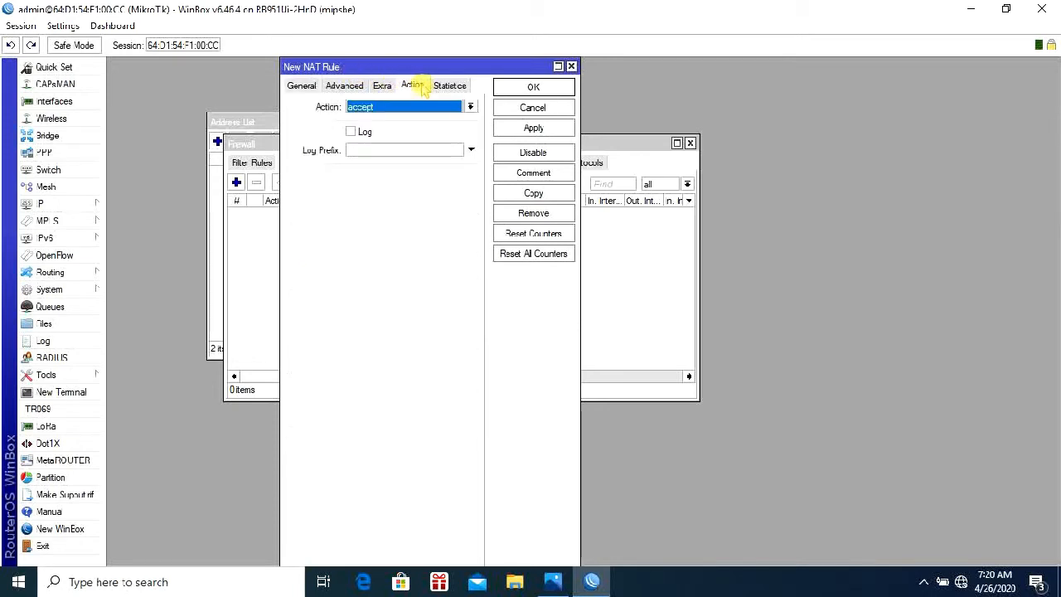
left_click(367, 107)
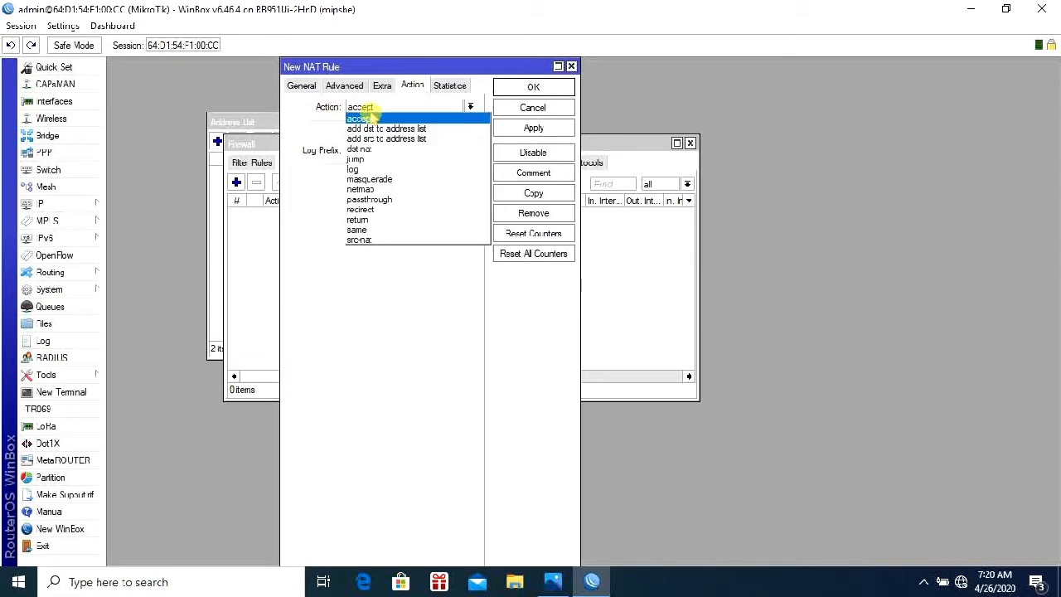
left_click(395, 182)
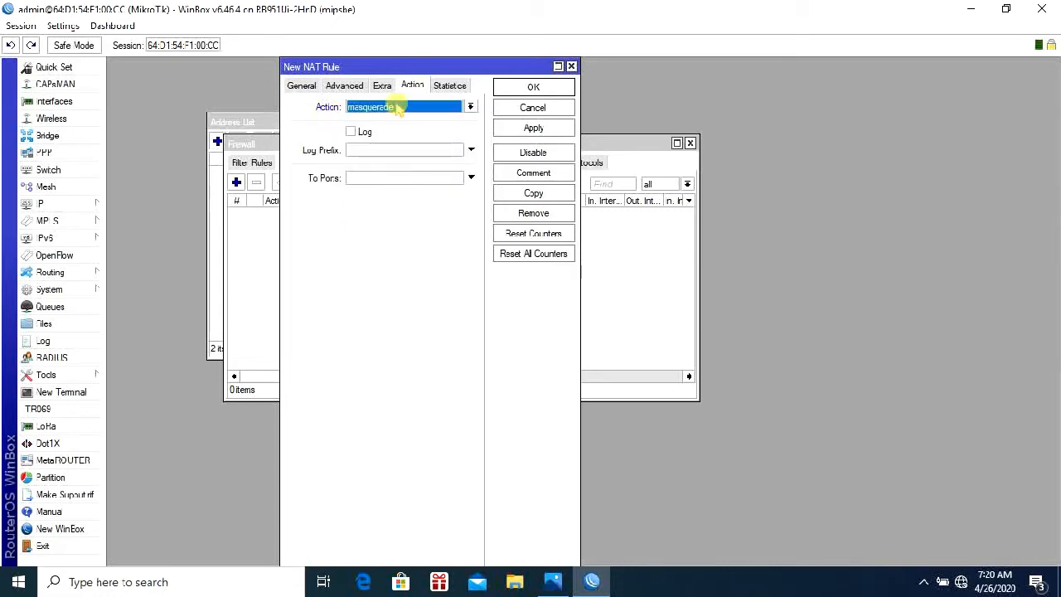
left_click(530, 129)
left_click(532, 88)
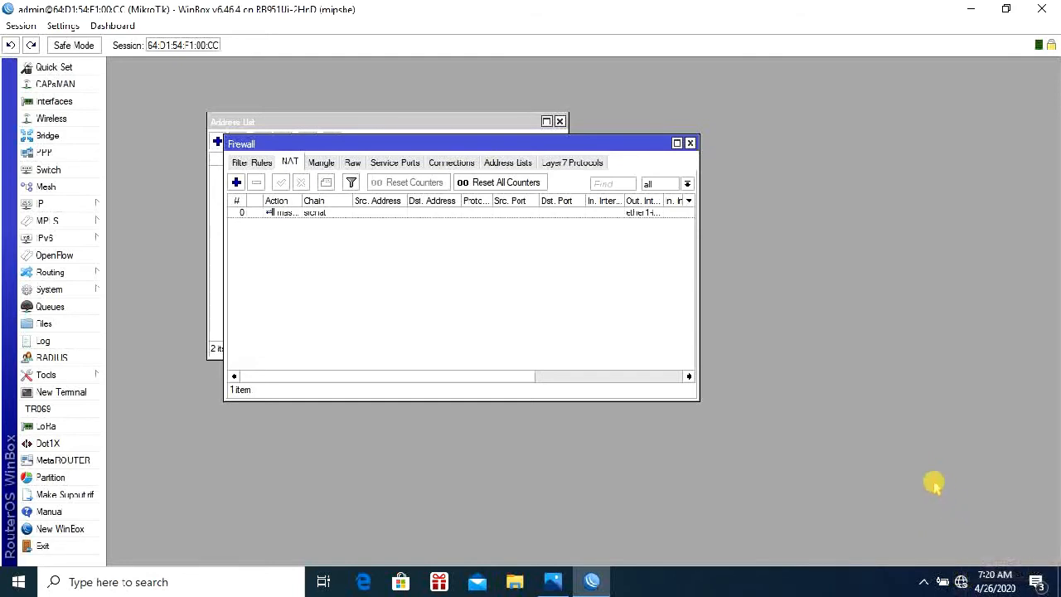
- Switch to the Windows network settings and open the Internet Protocol Version 4 (TCP/IPv4) properties of the Ethernet adapter
right_click(960, 581)
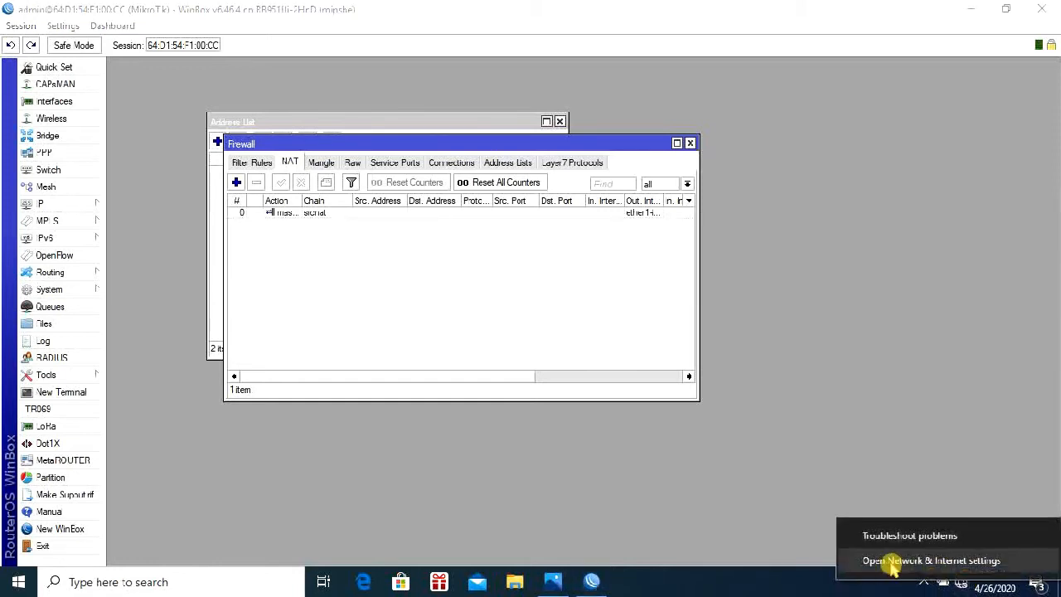
left_click(962, 561)
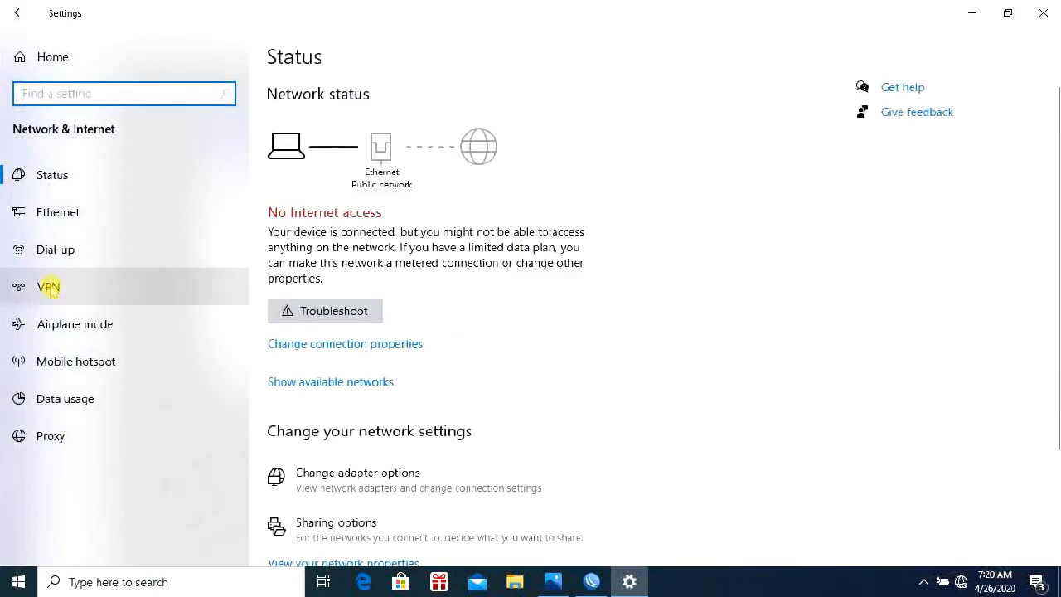
left_click(56, 214)
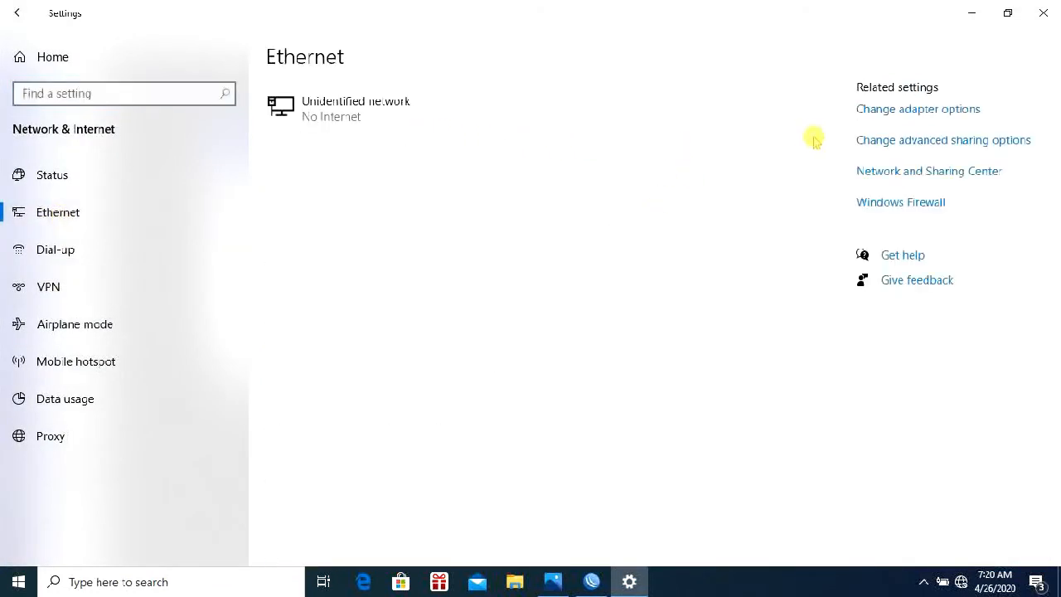
left_click(920, 114)
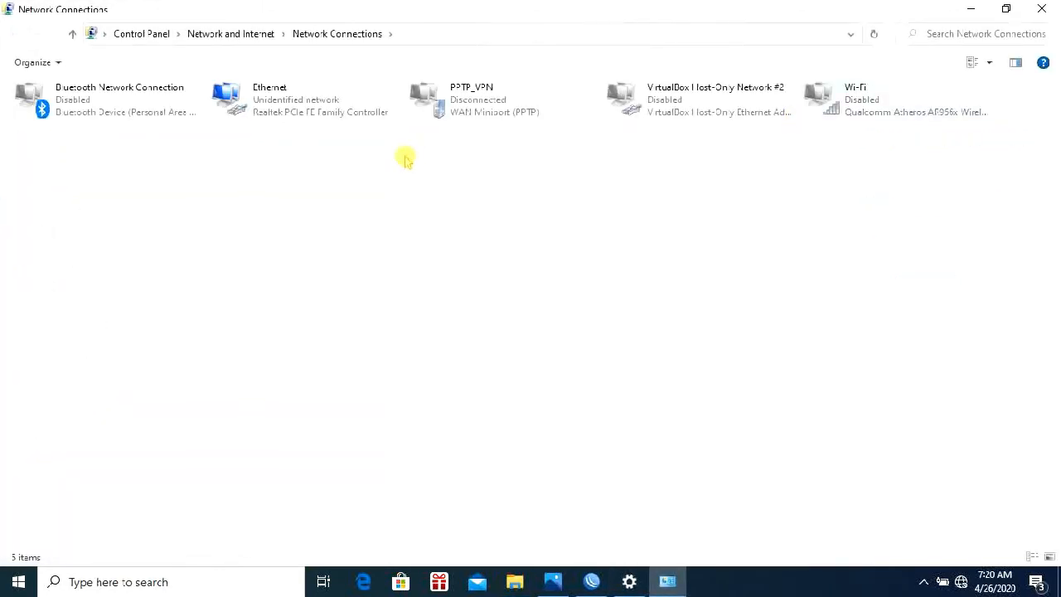
double_click(264, 104)
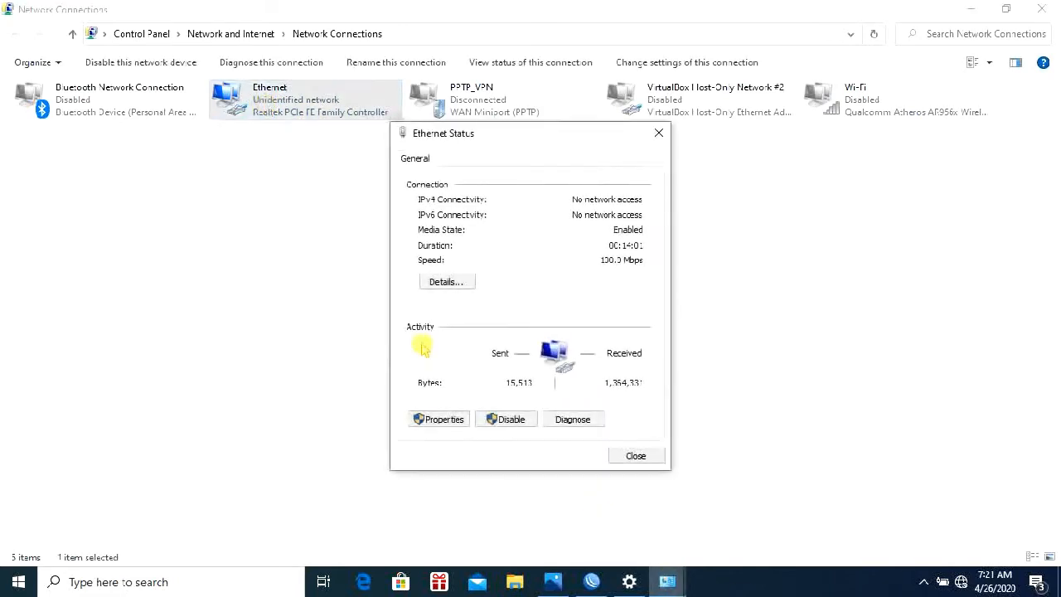
left_click(437, 419)
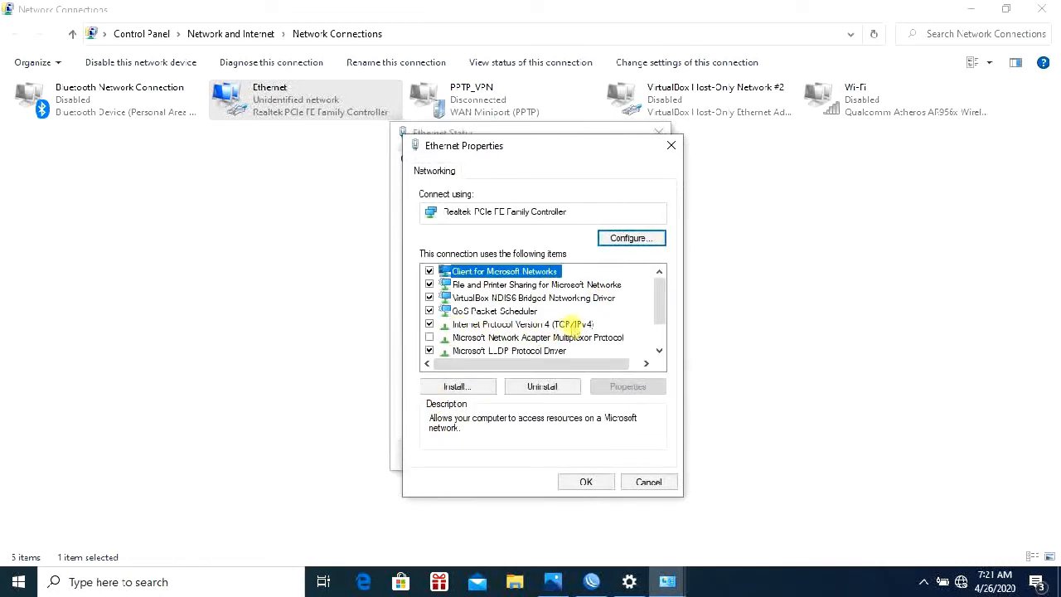
left_click(574, 325)
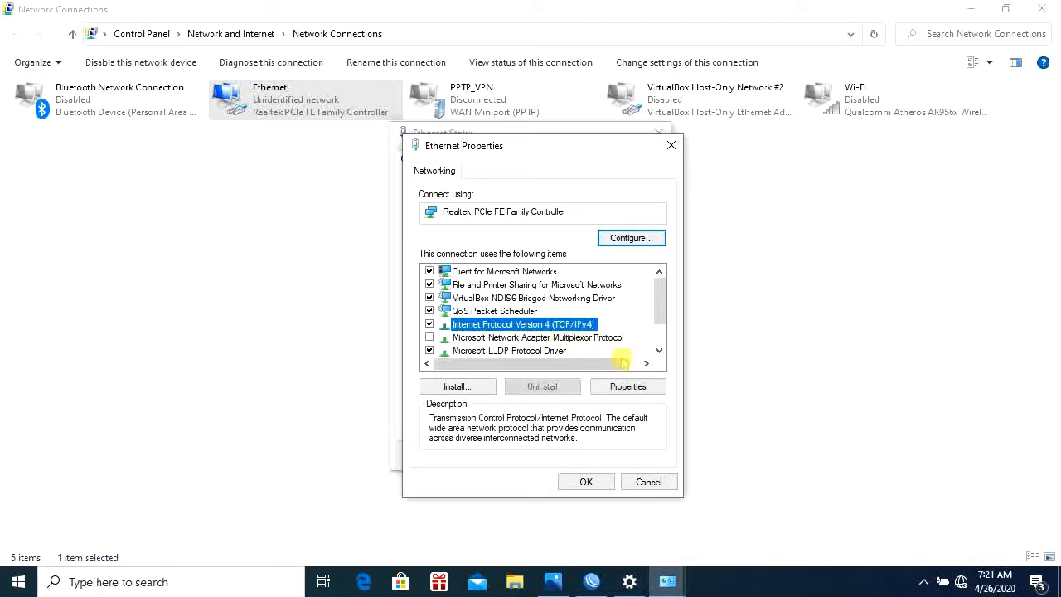
double_click(547, 324)
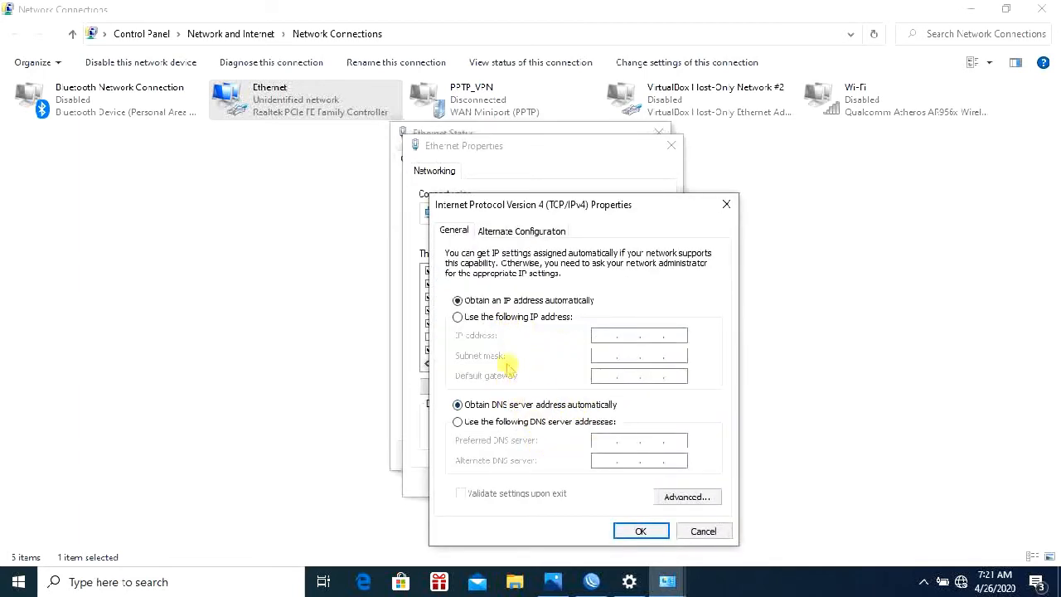
- Configure and save static IP 192.168.2.2, subnet mask 255.255.255.0, gateway 192.168.2.1, preferred DNS 202.134.0.155 and an alternate DNS server for the Ethernet adapter
left_click(468, 320)
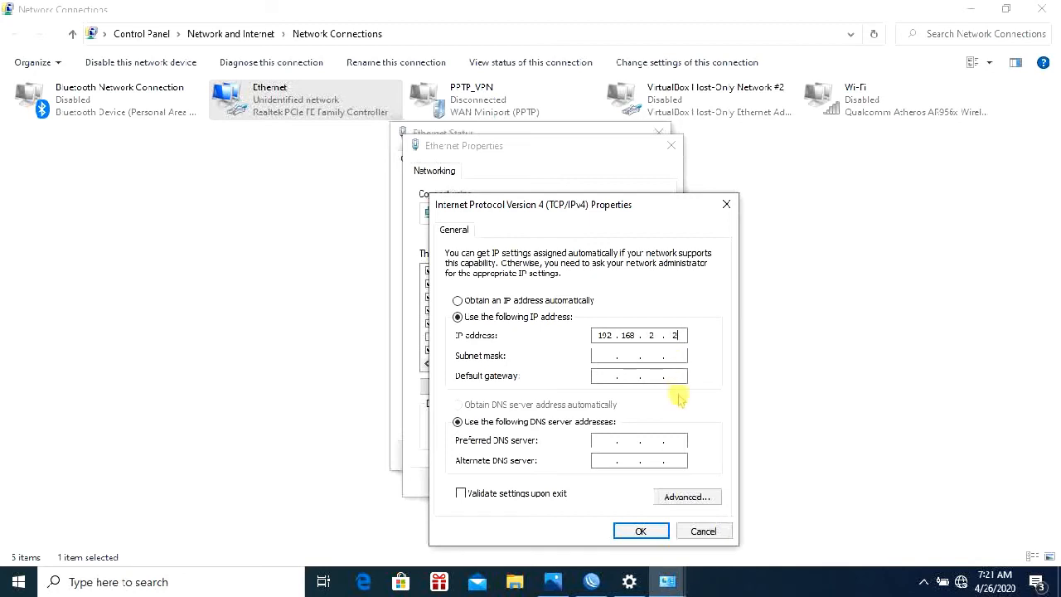
left_click(602, 356)
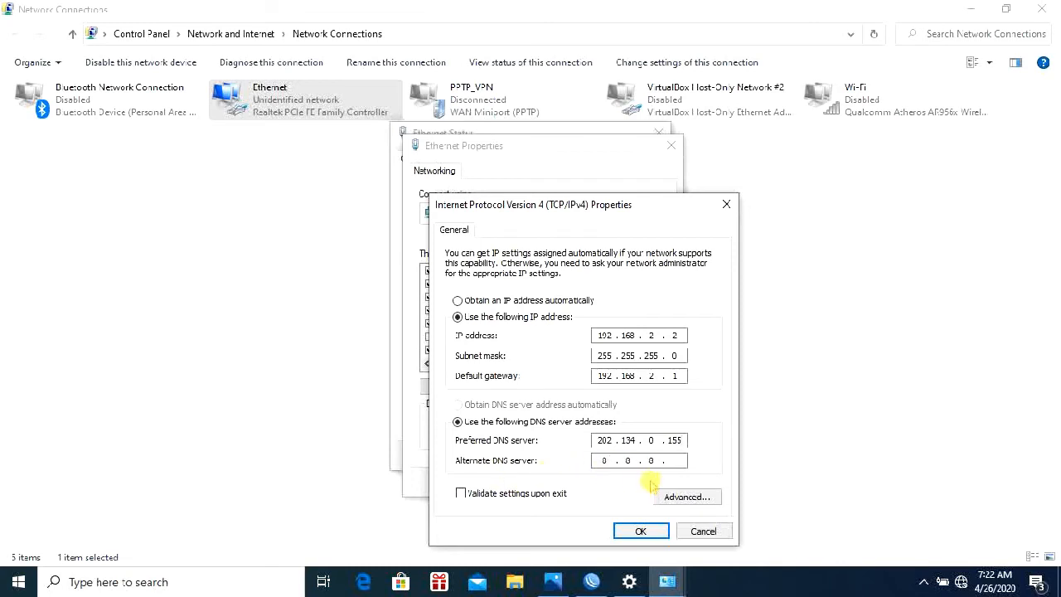
left_click(630, 531)
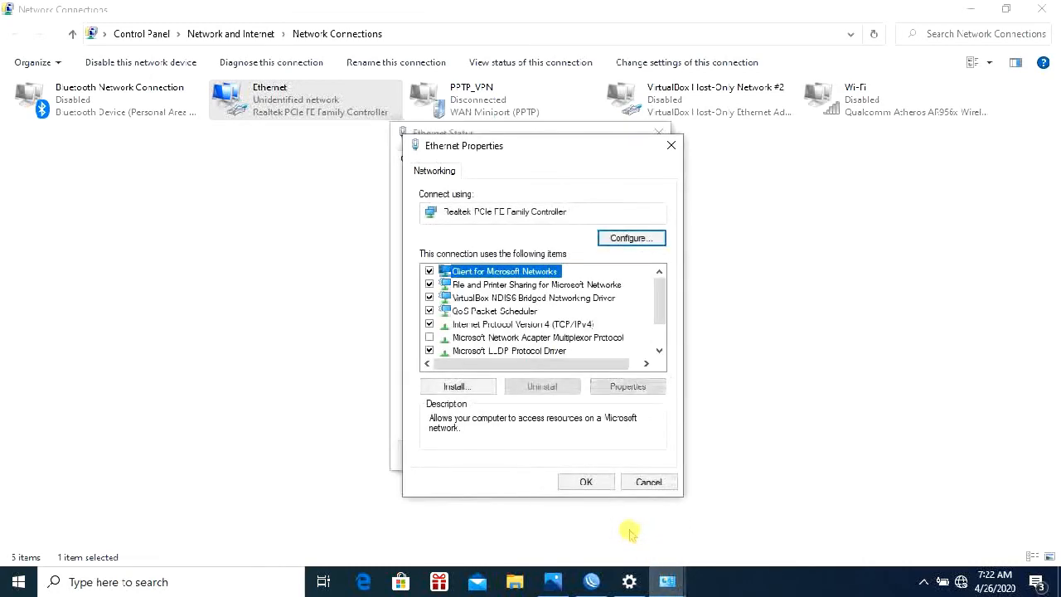
left_click(586, 482)
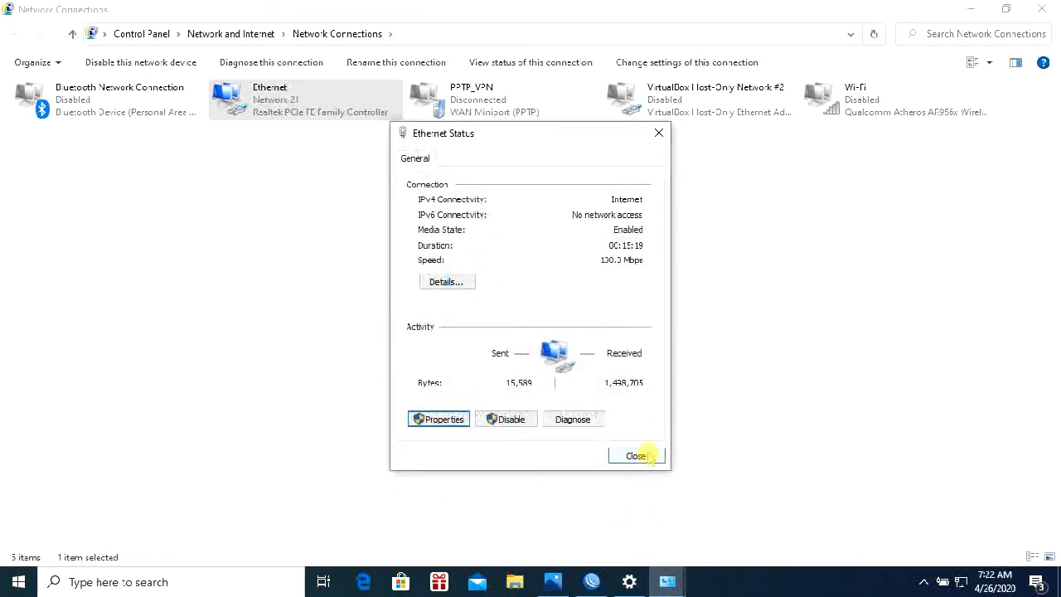
left_click(643, 456)
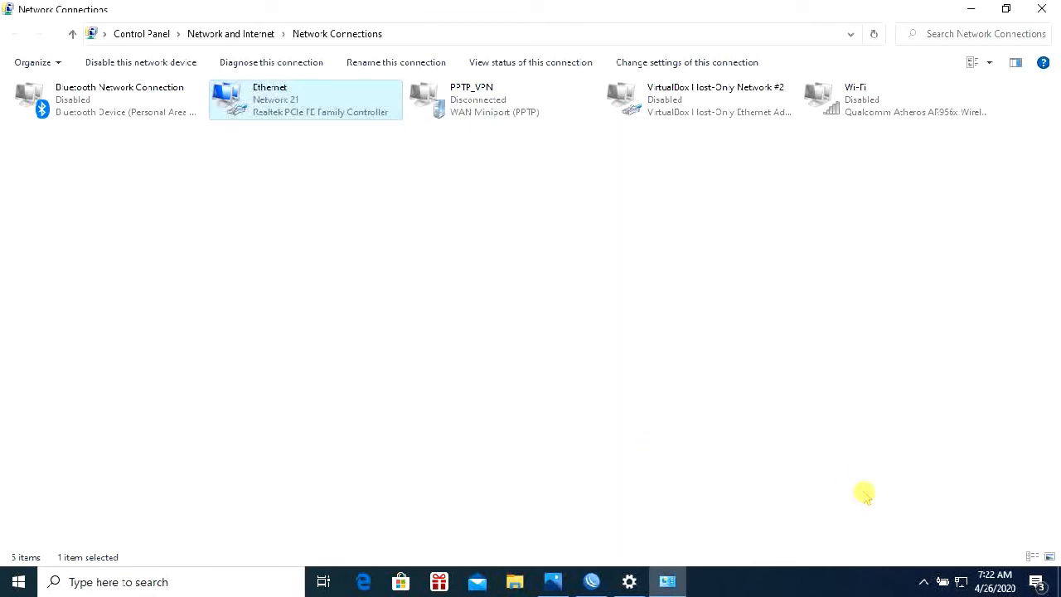
- Minimize the network windows and load youtube.com in Chrome to test the computer's internet access, minimizing the browser when done
left_click(971, 9)
left_click(963, 13)
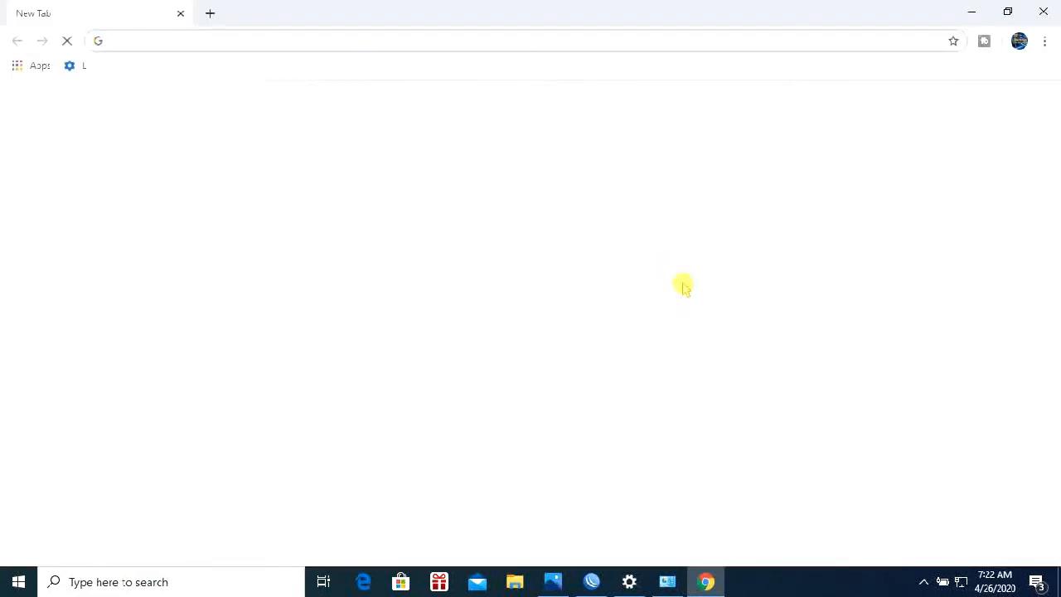
left_click(179, 43)
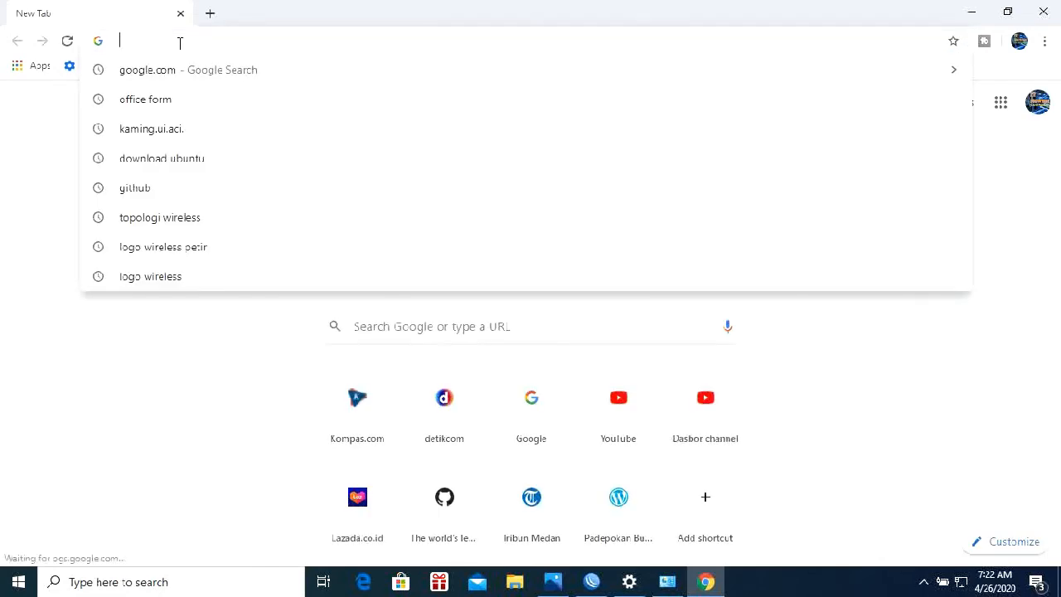
type("y")
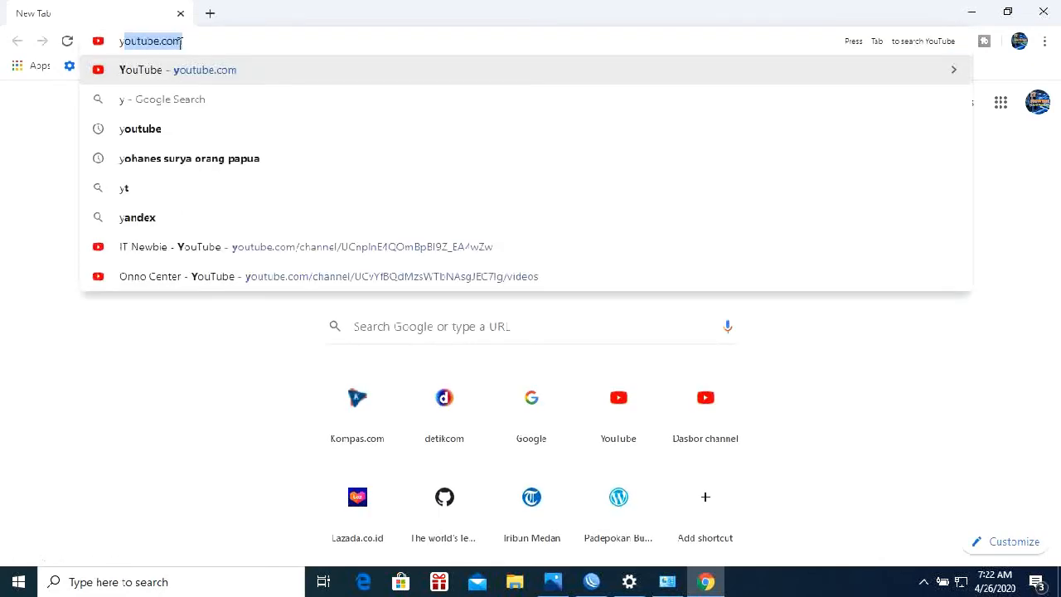
key("Return")
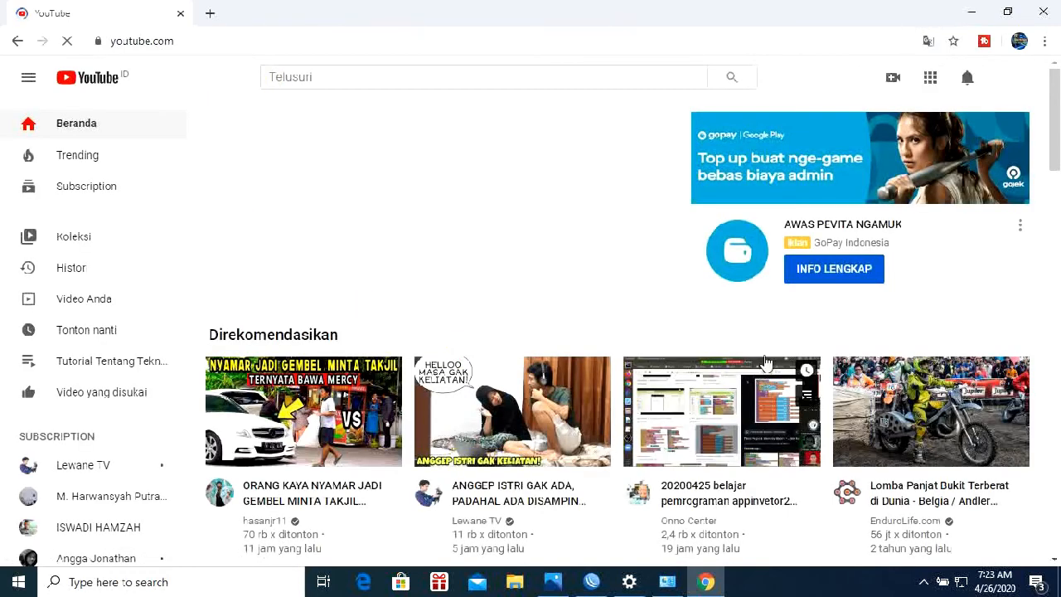
left_click(965, 15)
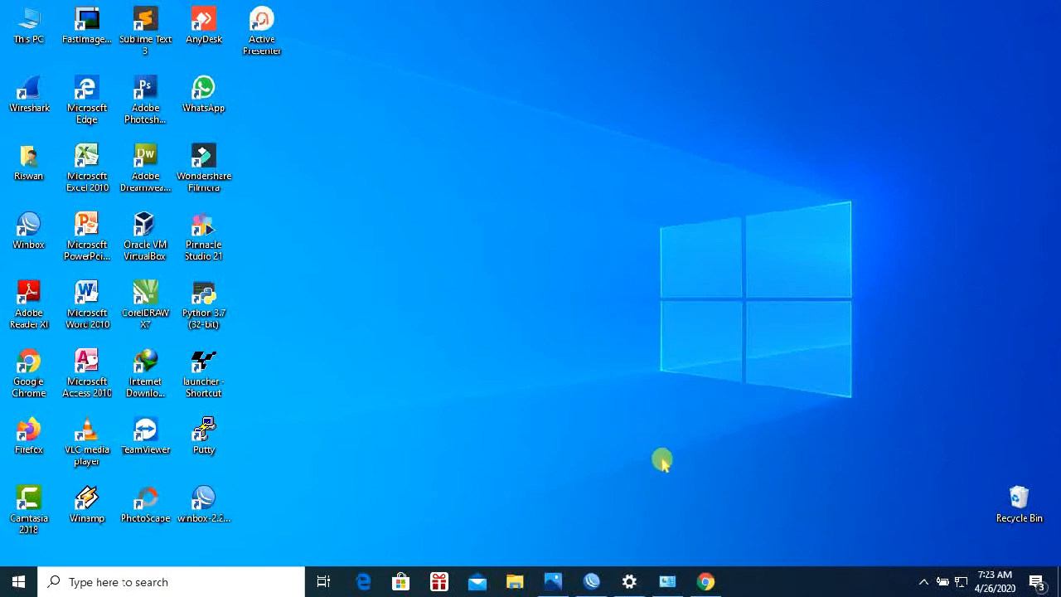
- Switch back to WinBox and select the wlan1-wifi interface in the interface list
left_click(590, 581)
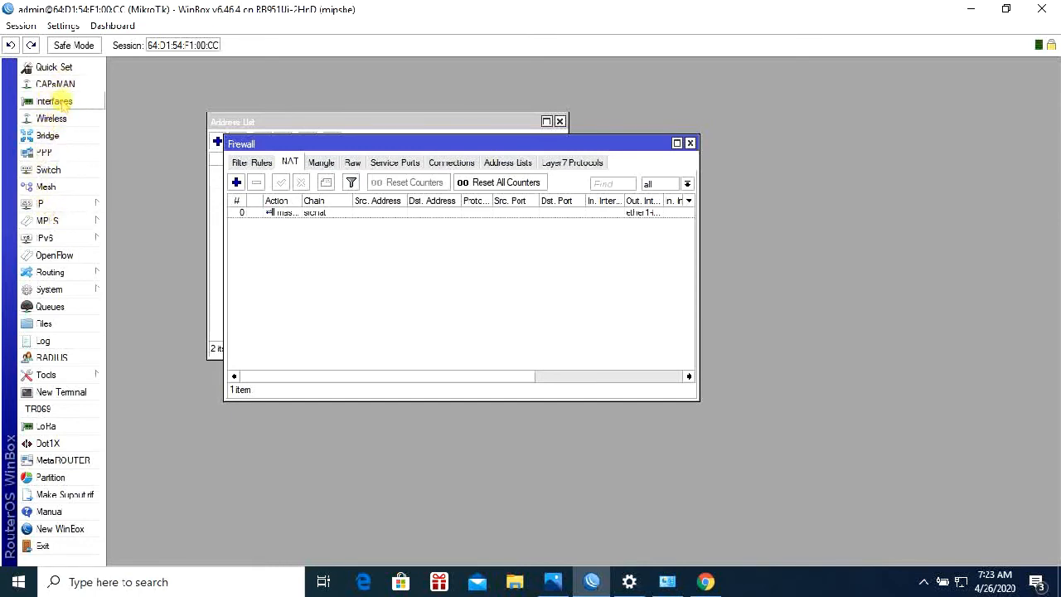
left_click(56, 100)
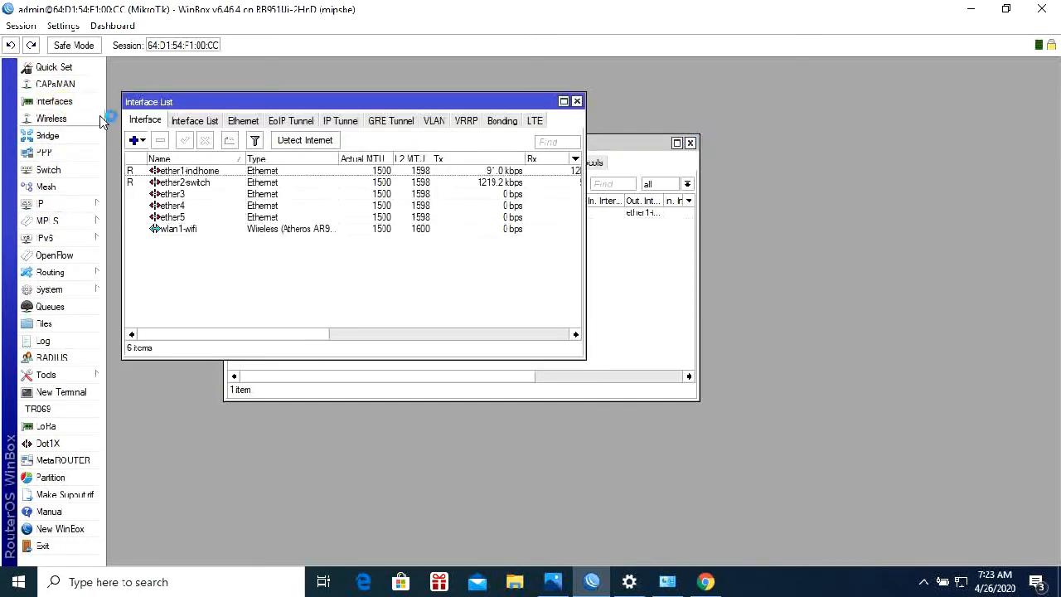
left_click(189, 231)
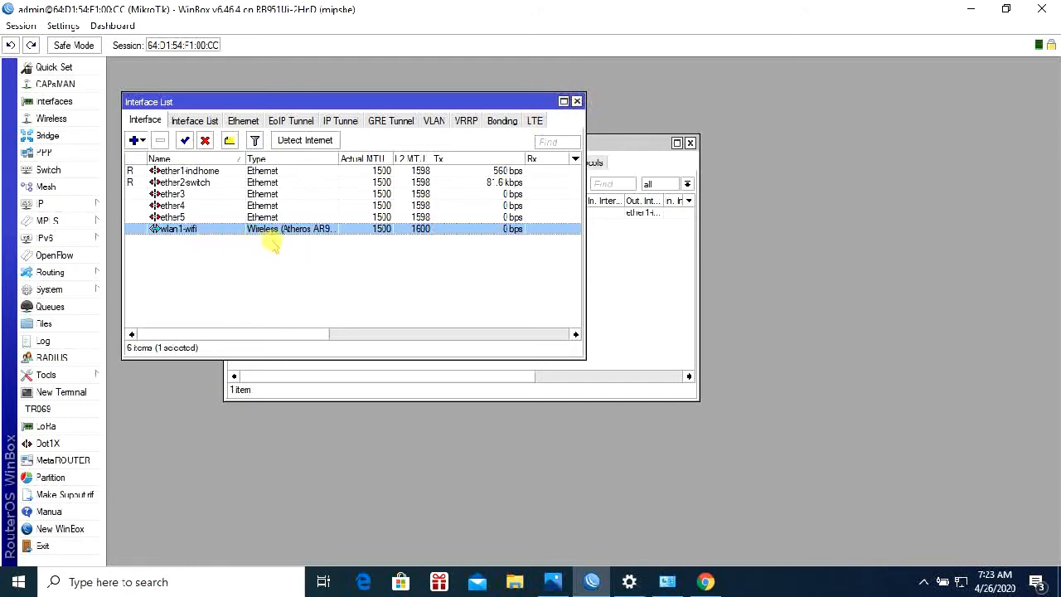
- Close the interface list, the firewall window and the address list
left_click(578, 101)
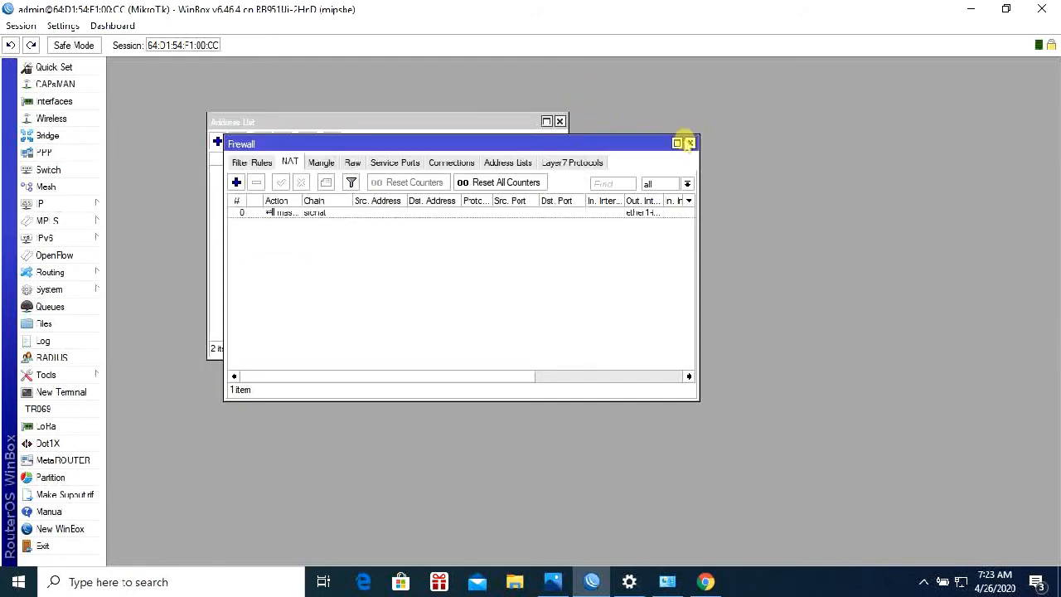
left_click(689, 142)
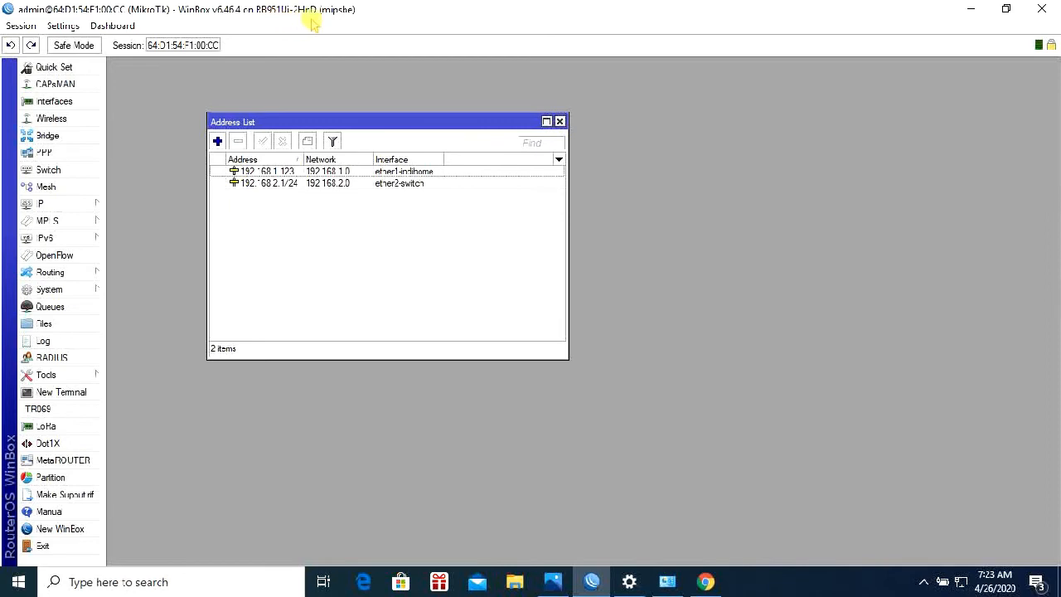
left_click(561, 122)
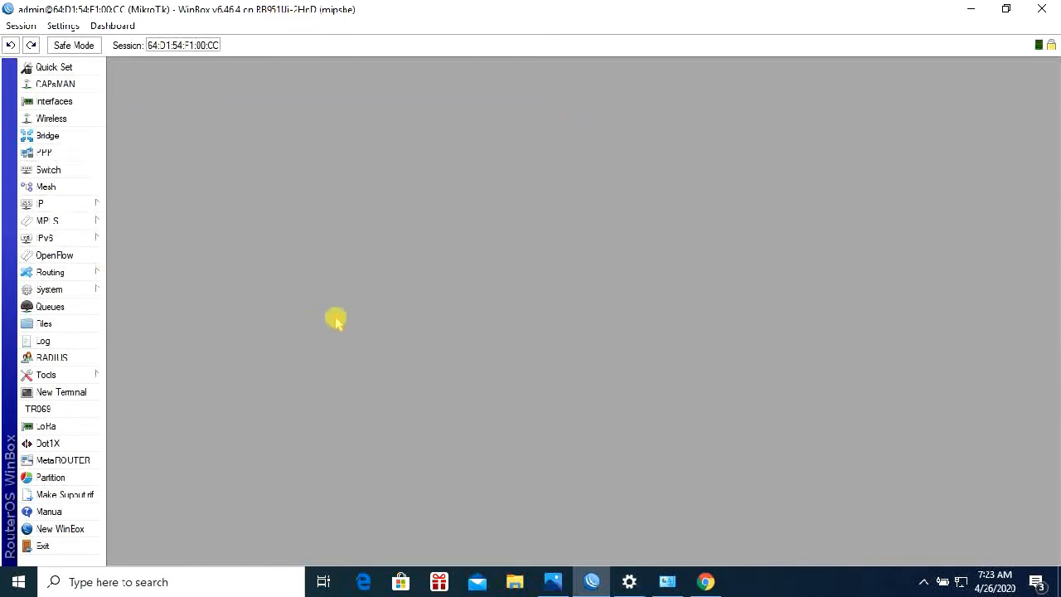
- Add IP address 192.168.3.1/24 on the wlan1-wifi interface and widen the Address column in the address list
left_click(85, 206)
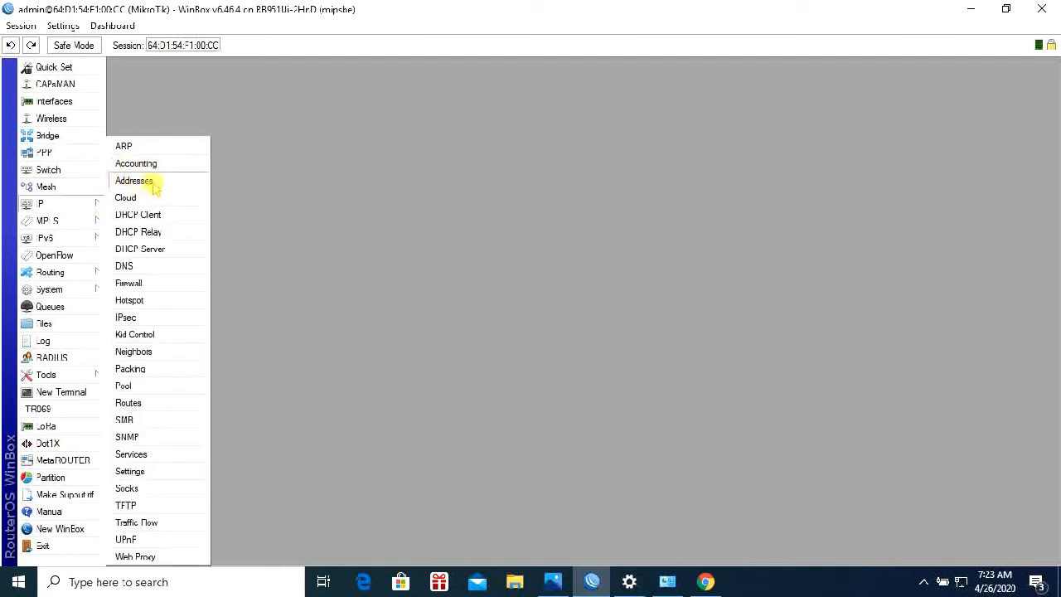
left_click(137, 182)
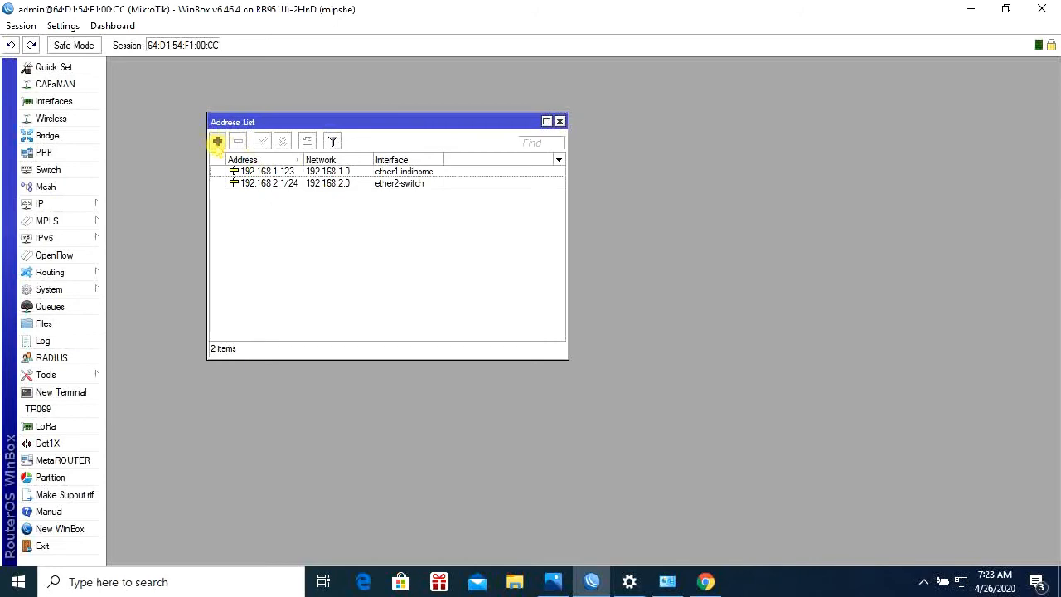
left_click(217, 142)
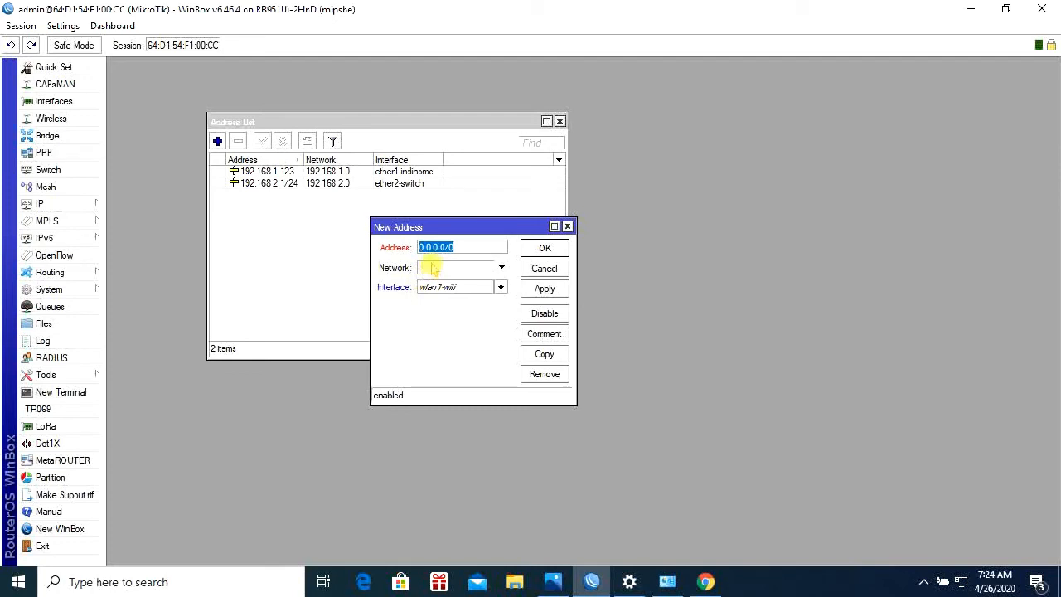
type("192.168.3")
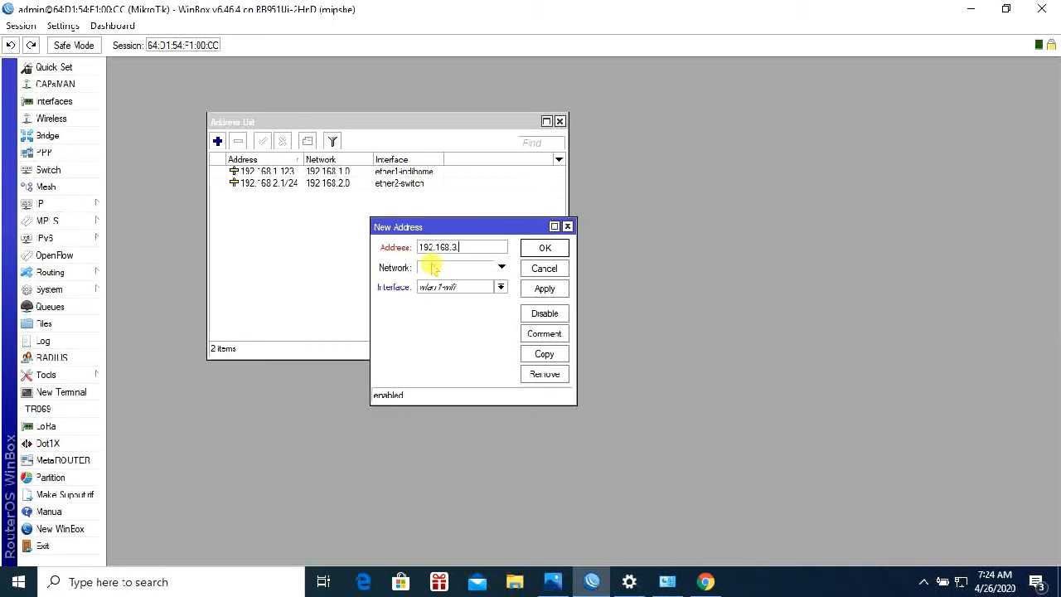
type(".1/24")
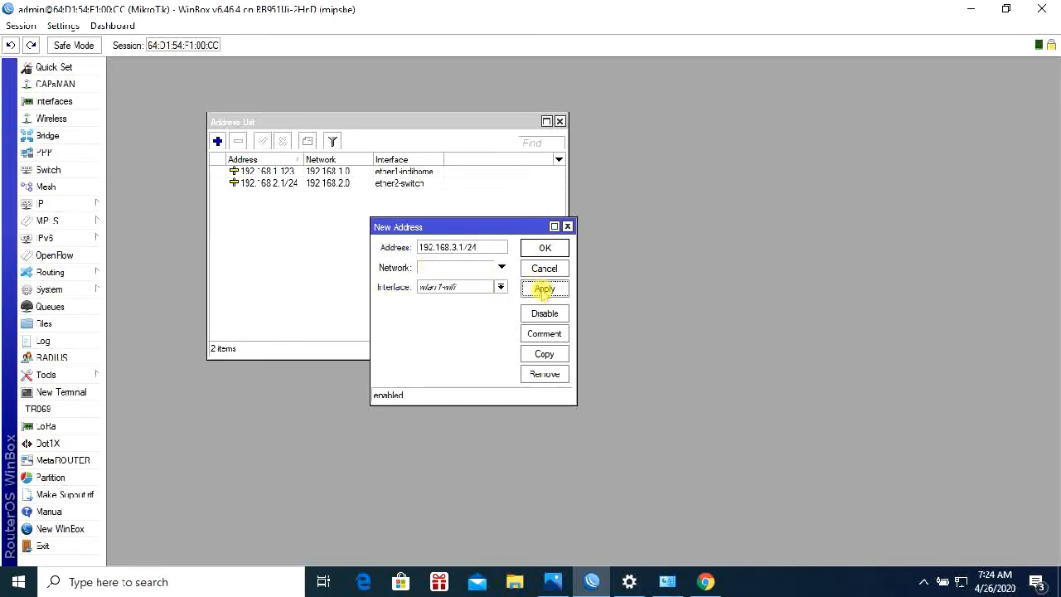
left_click(544, 288)
left_click(545, 247)
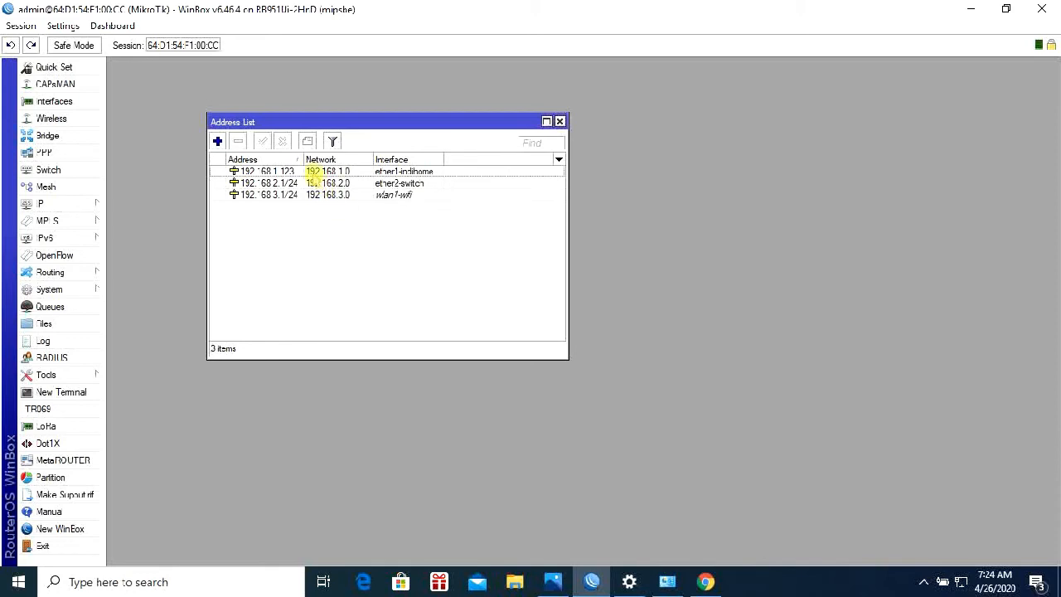
left_click_drag(304, 159, 338, 159)
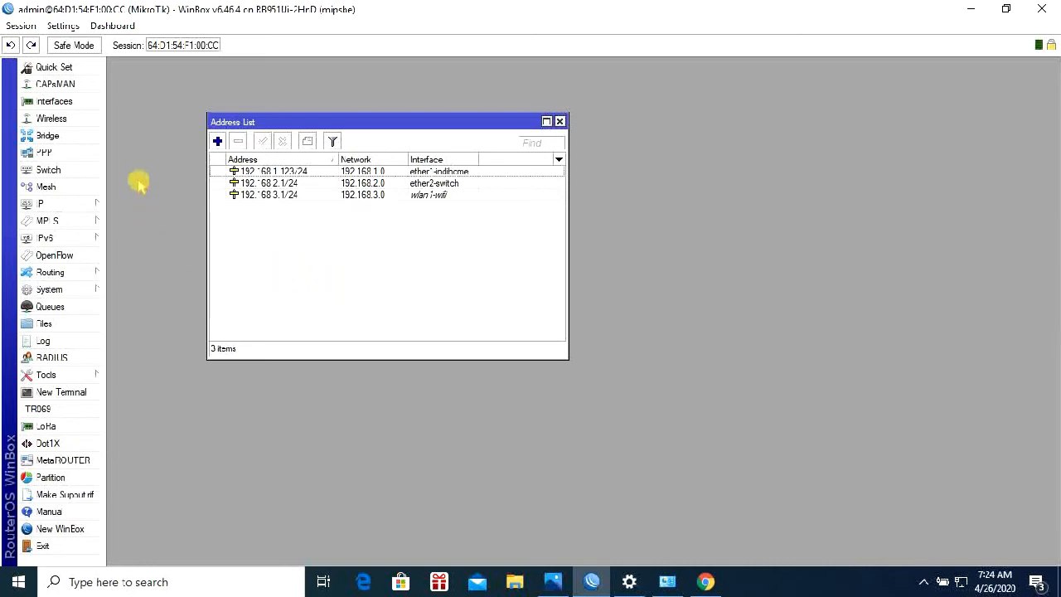
- Start DHCP Setup on the wlan1-wifi interface, accepting address space 192.168.3.0/24 and gateway 192.168.3.1
left_click(73, 206)
left_click(135, 249)
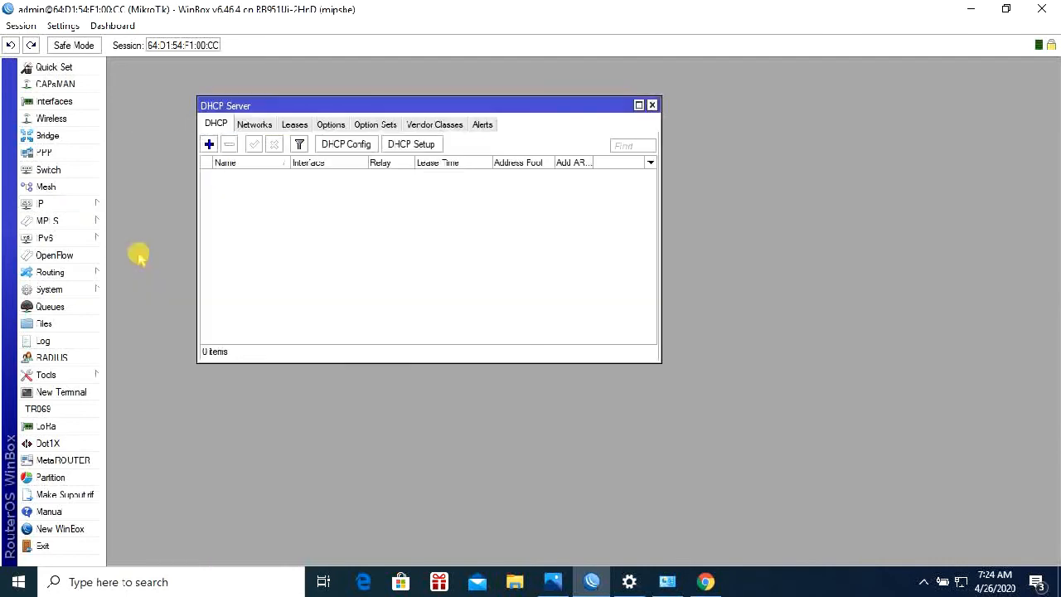
left_click(412, 144)
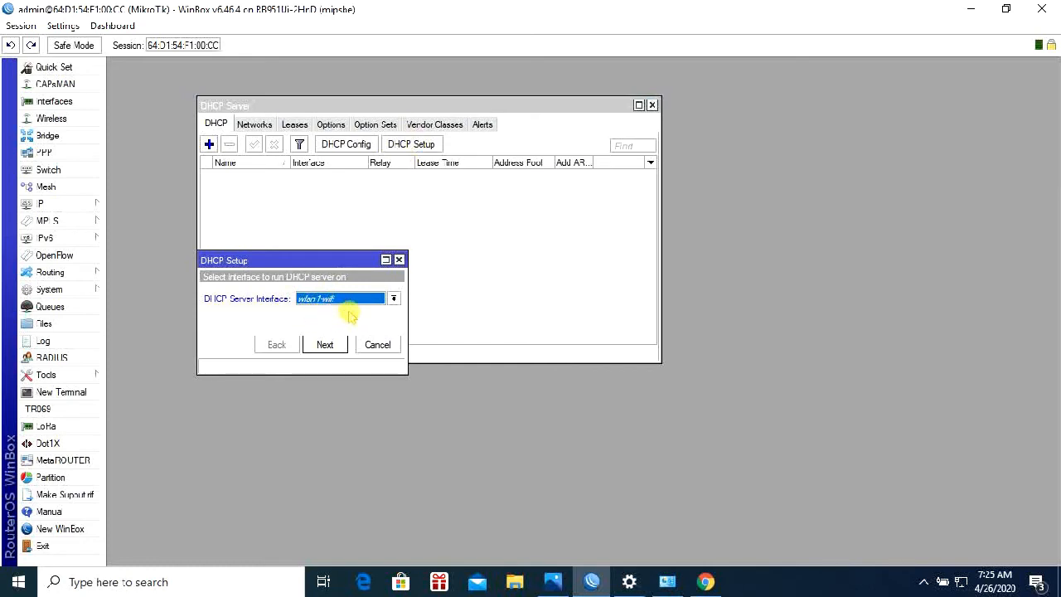
left_click(325, 346)
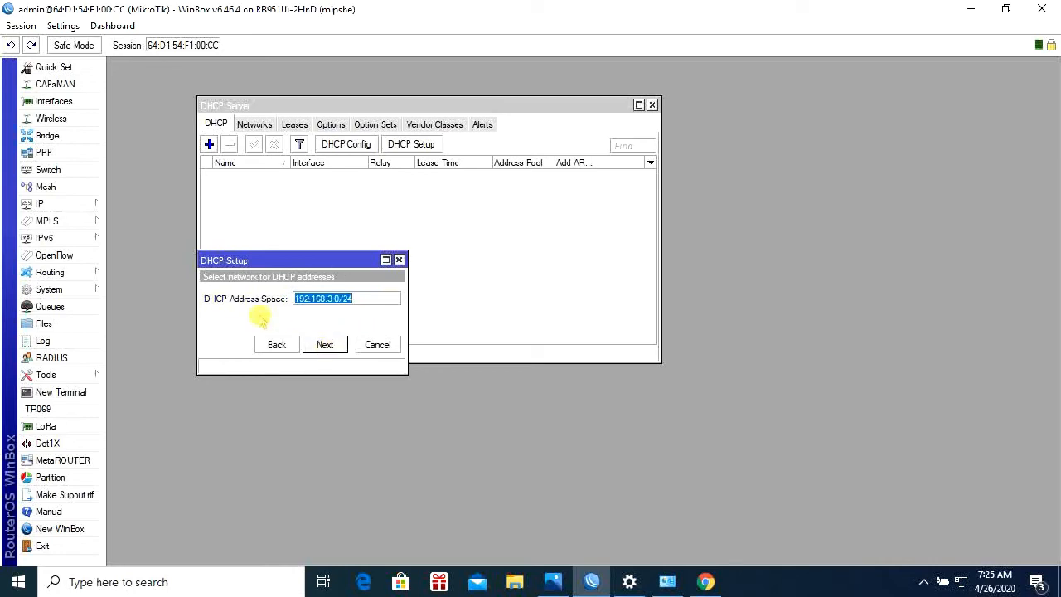
left_click(327, 346)
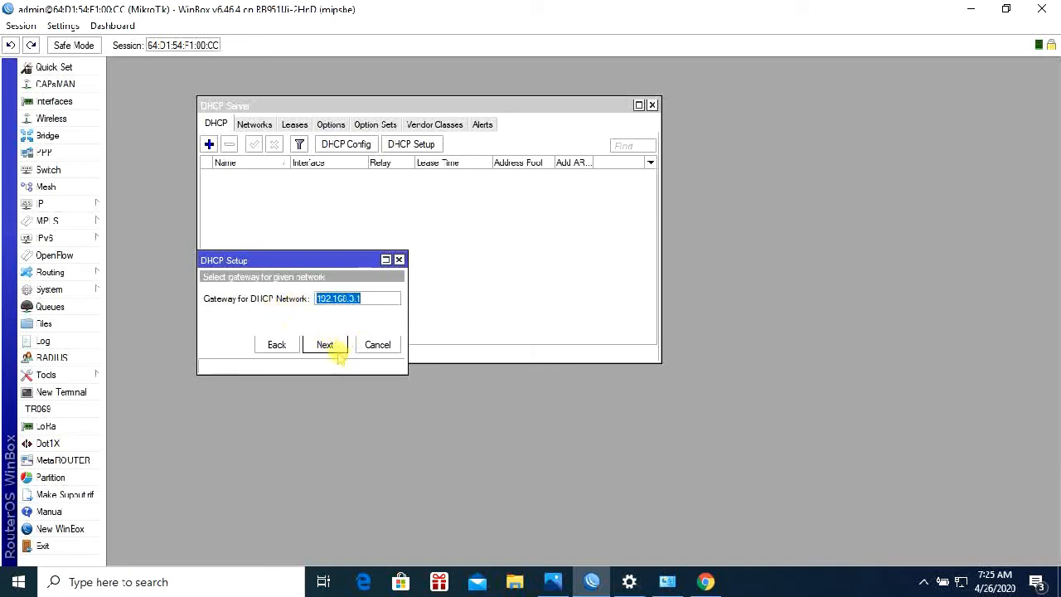
left_click(337, 348)
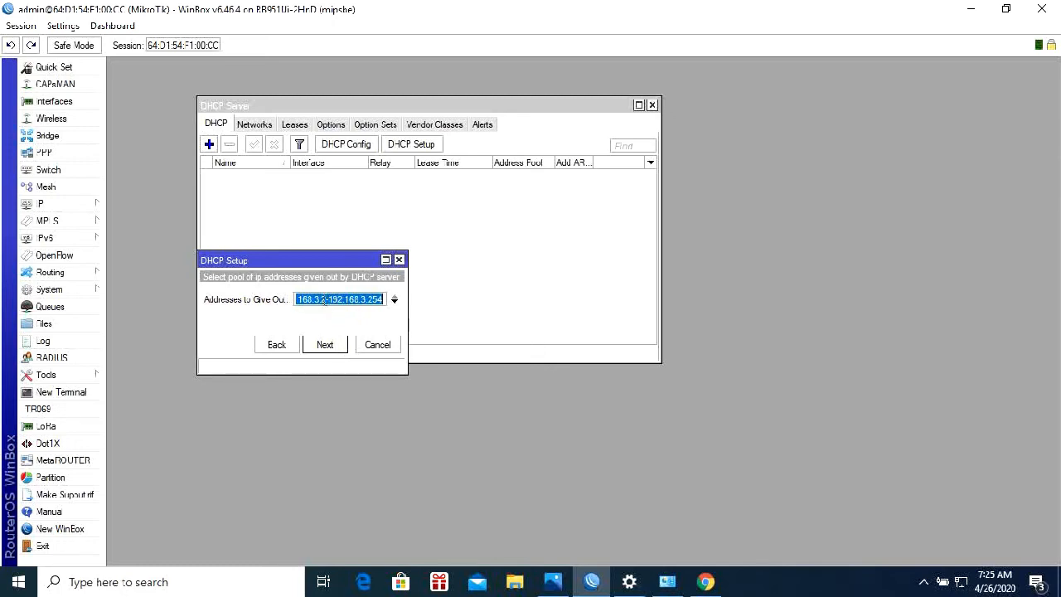
- Limit the DHCP pool to 192.168.3.2-192.168.3.50, accept DNS servers 202.134.0.155 and 8.8.8.8 and lease time 00:10:00, finish the setup and close the open windows
left_click(383, 299)
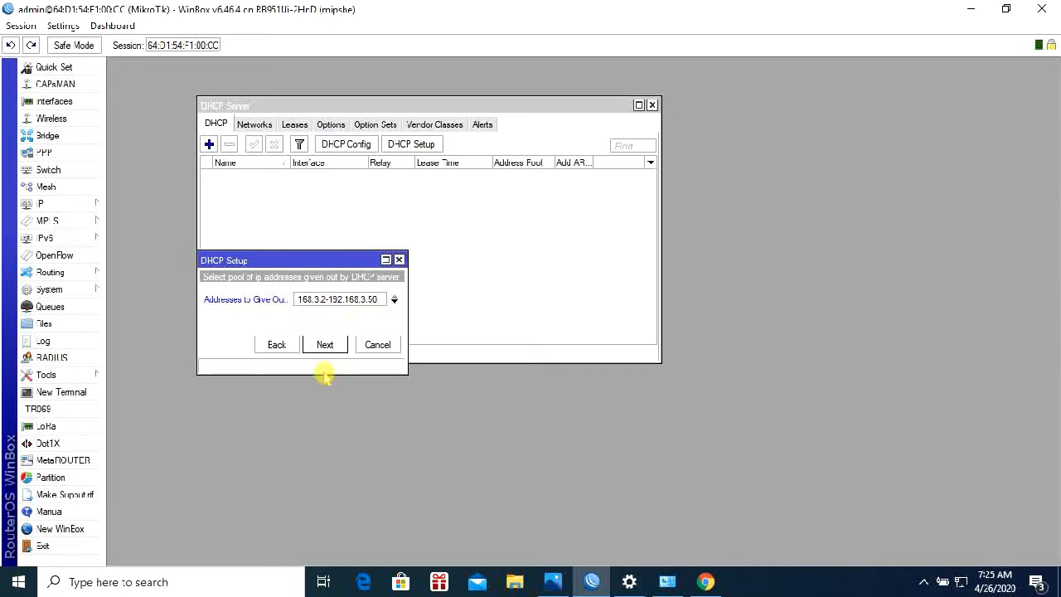
left_click(322, 345)
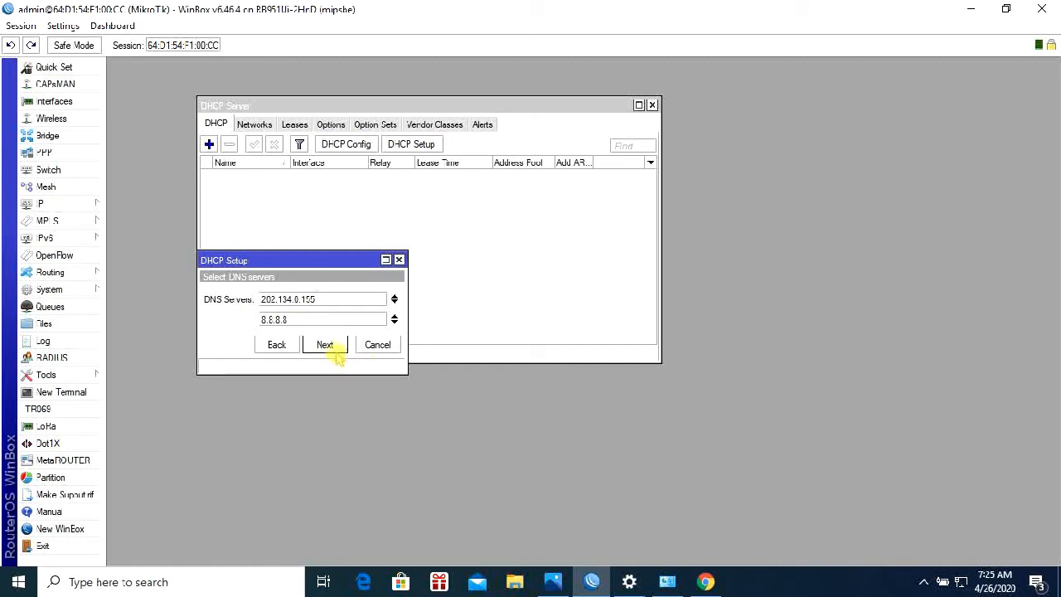
left_click(335, 352)
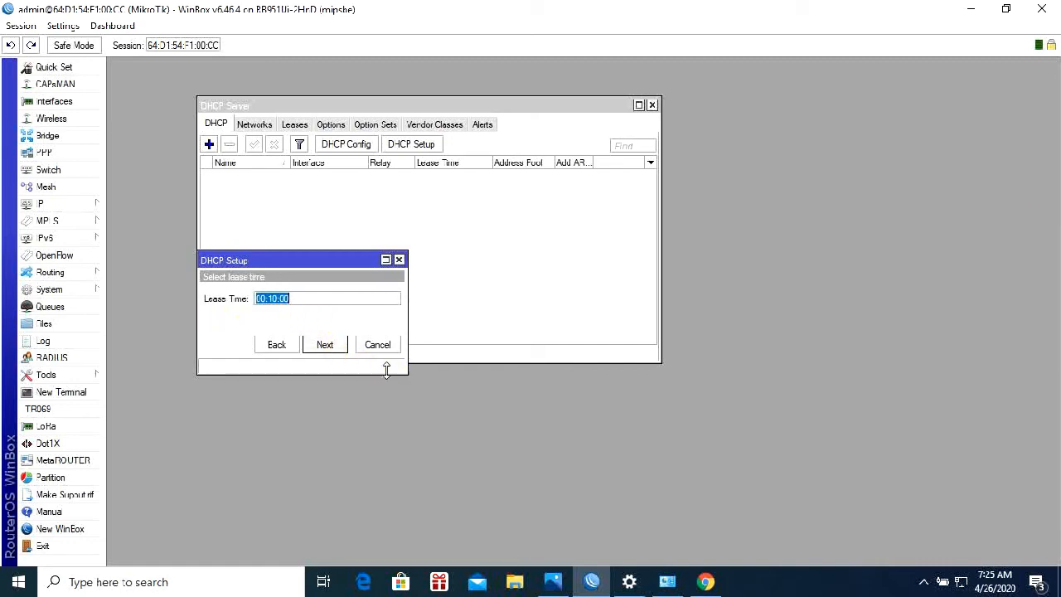
left_click(335, 347)
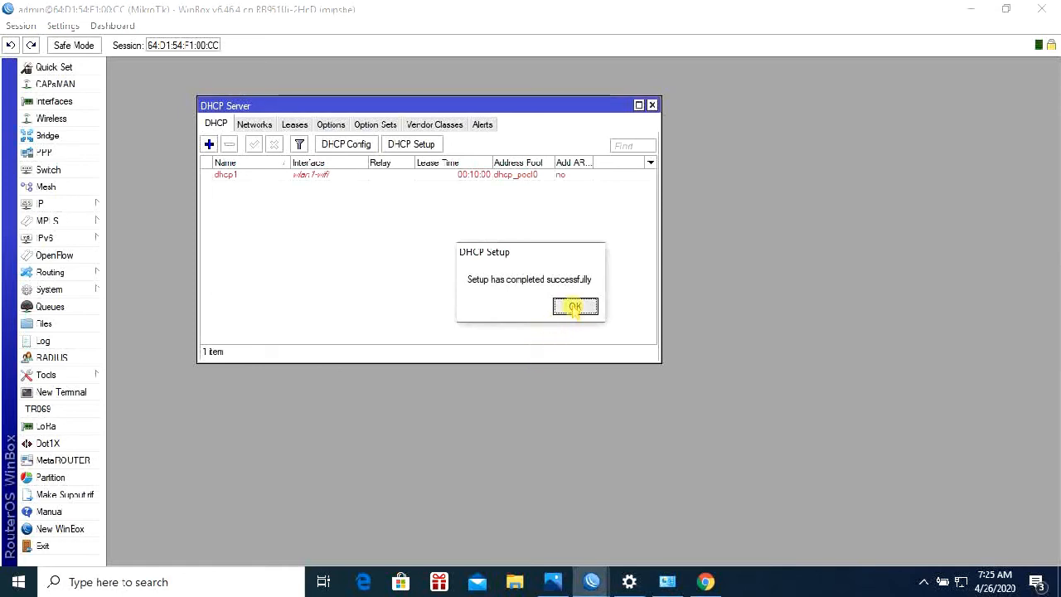
left_click(574, 307)
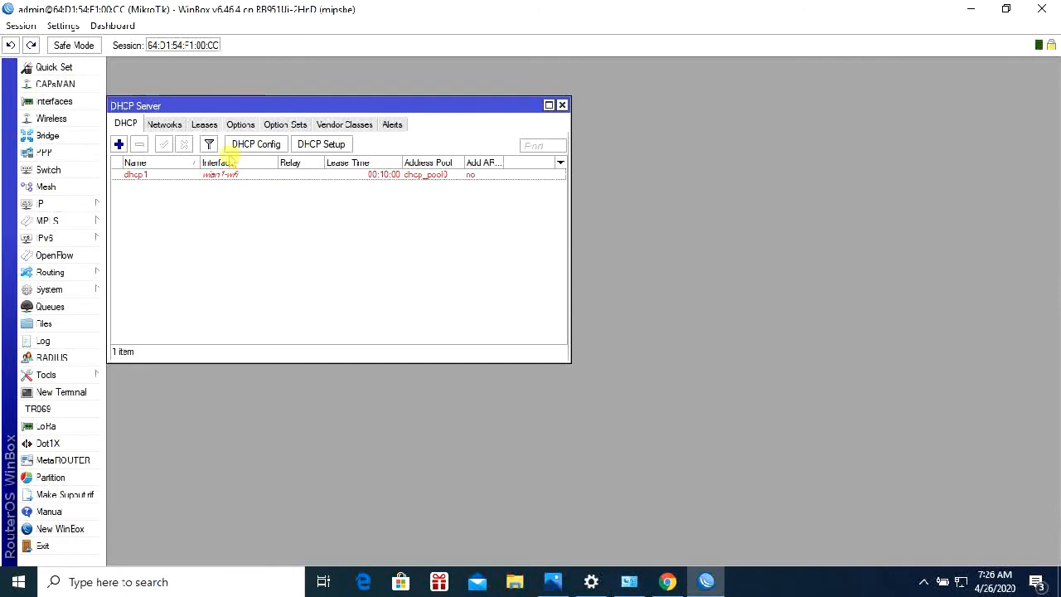
left_click(562, 105)
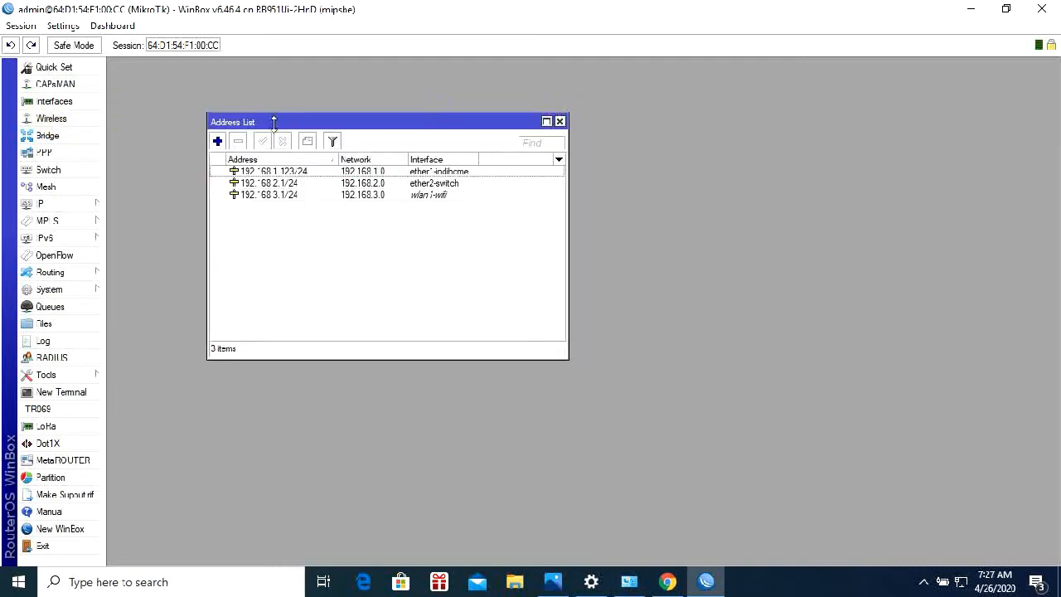
left_click(560, 121)
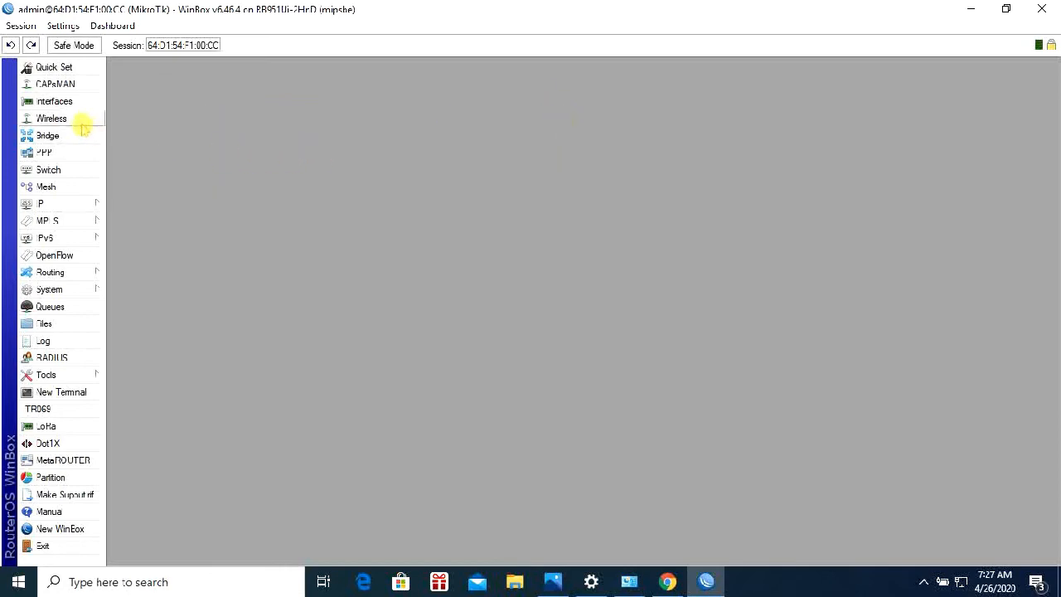
- Open the wireless settings of the wlan1-wifi interface and set its mode to ap bridge and band to 2GHz-B/G/N
left_click(51, 118)
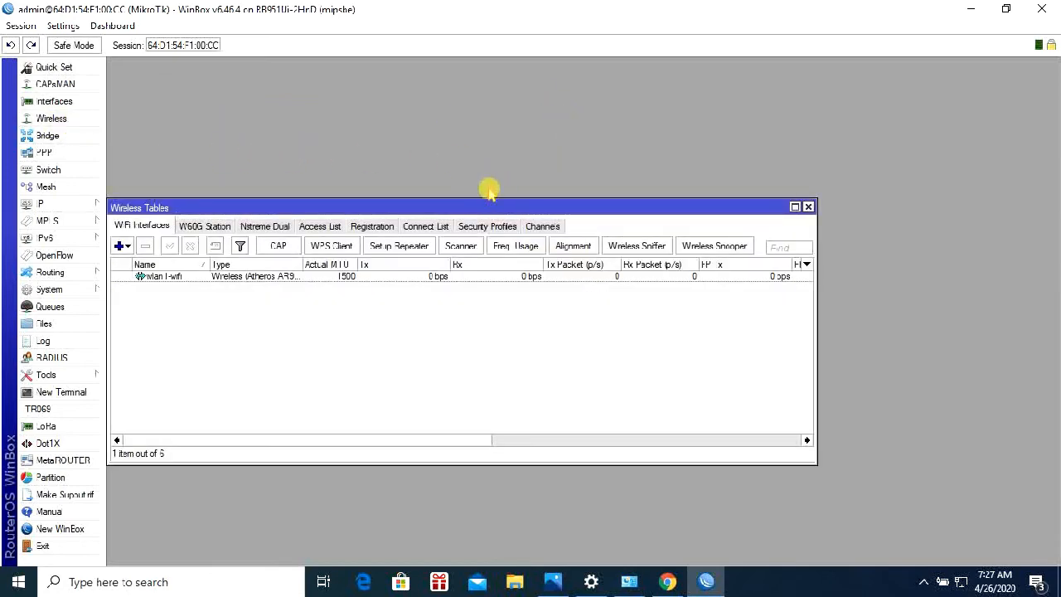
left_click_drag(432, 207, 516, 141)
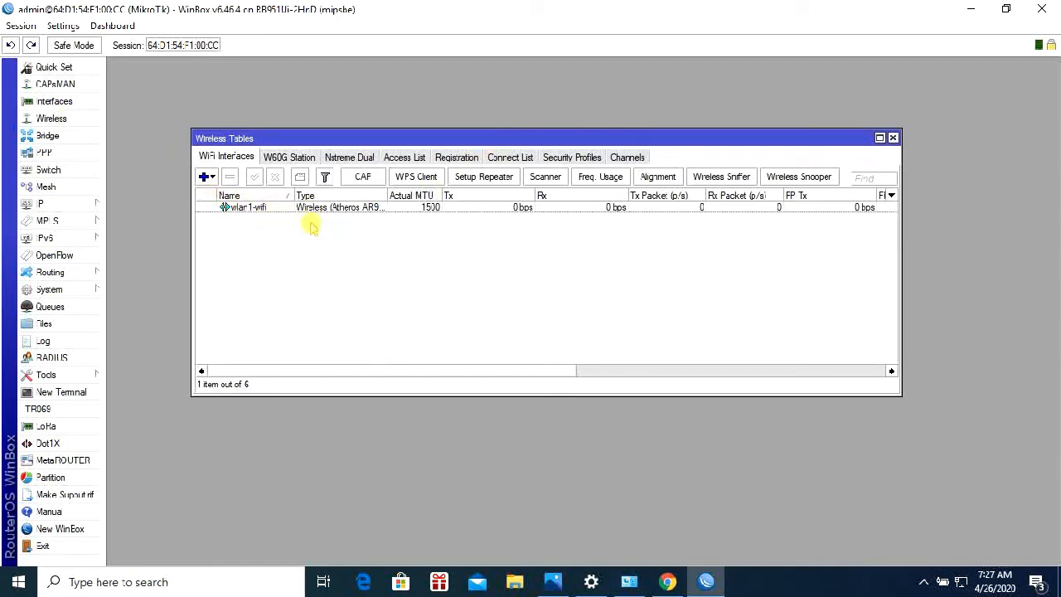
left_click(351, 210)
double_click(350, 210)
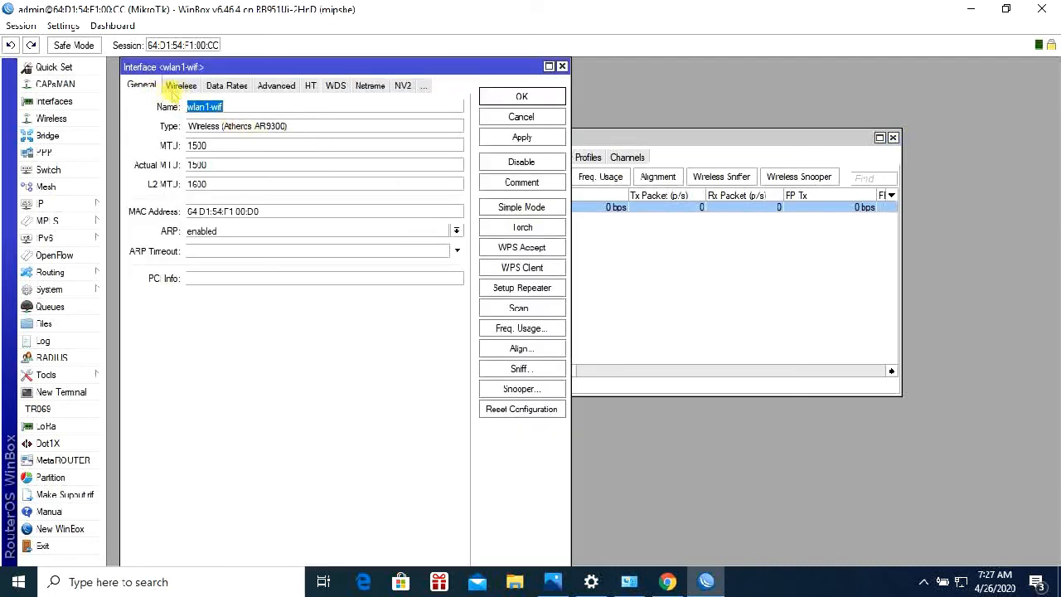
left_click(181, 85)
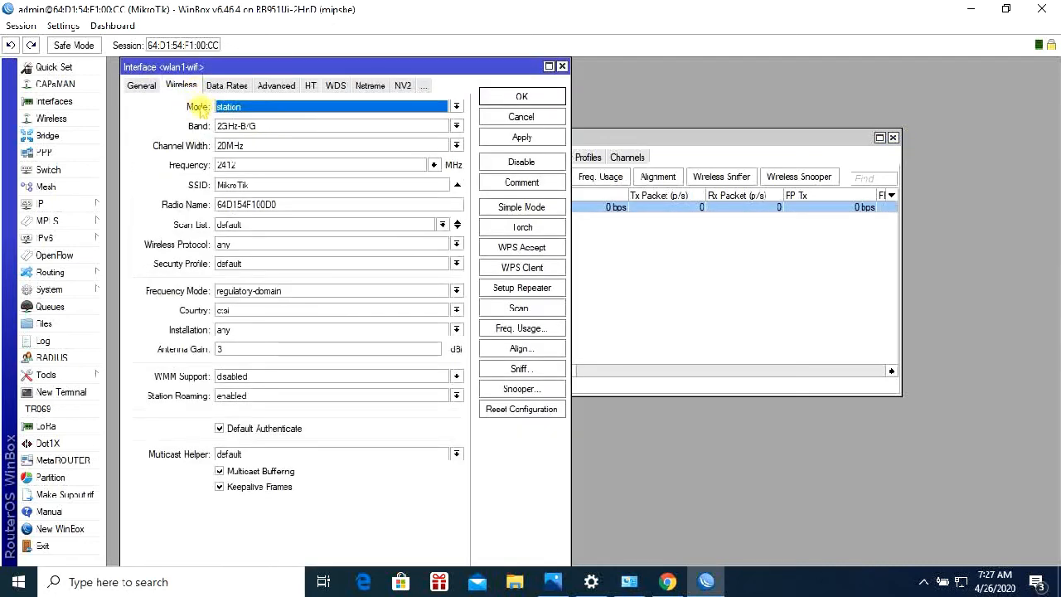
left_click(315, 112)
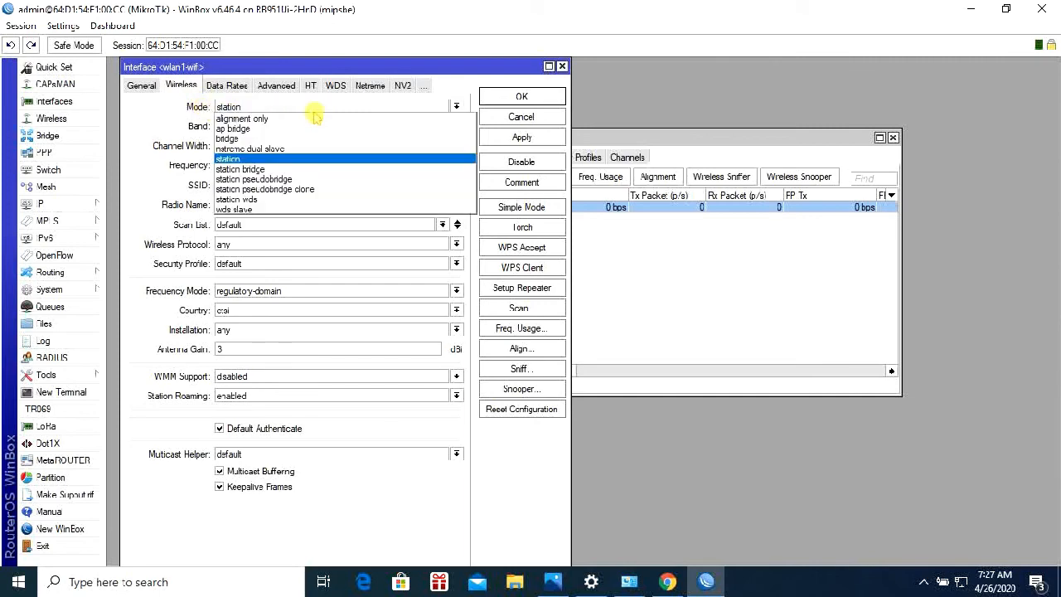
left_click(259, 126)
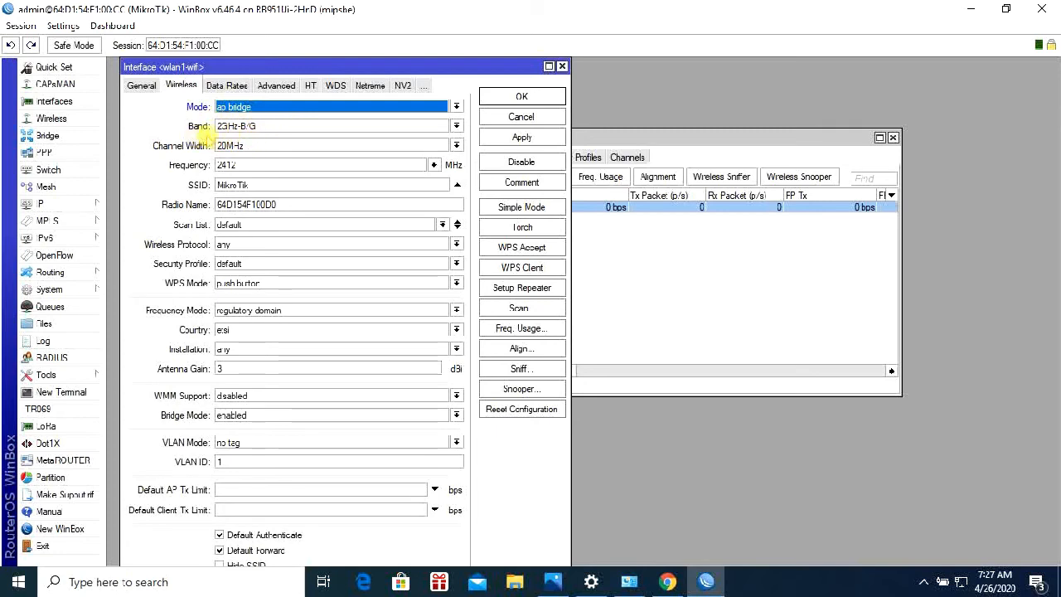
left_click(251, 126)
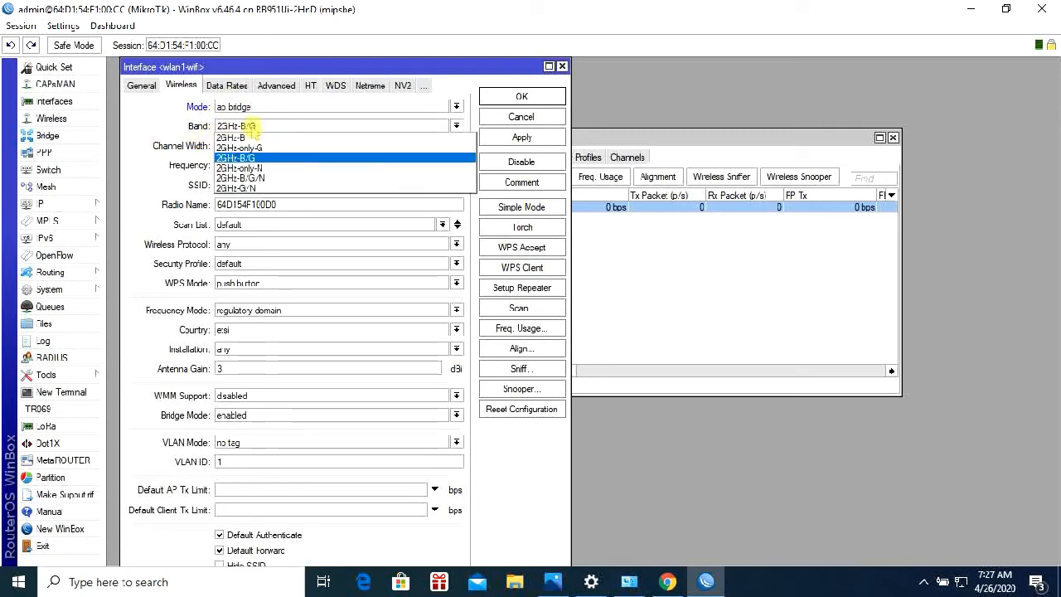
left_click(262, 178)
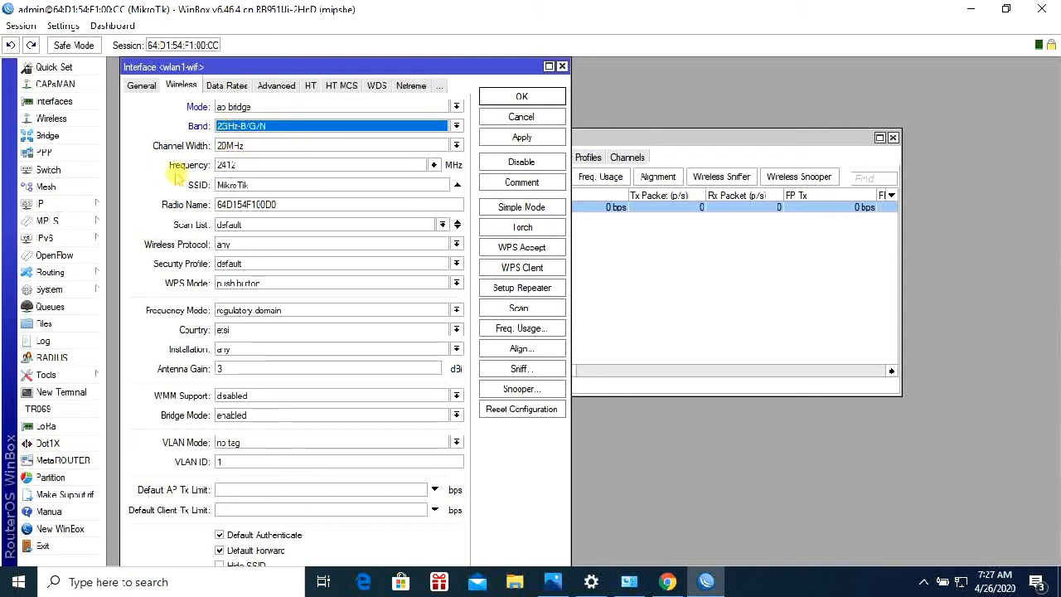
- Set the wlan1-wifi frequency to 2457 MHz and the SSID to WIFI-KANTOR, and save the interface settings
left_click(433, 165)
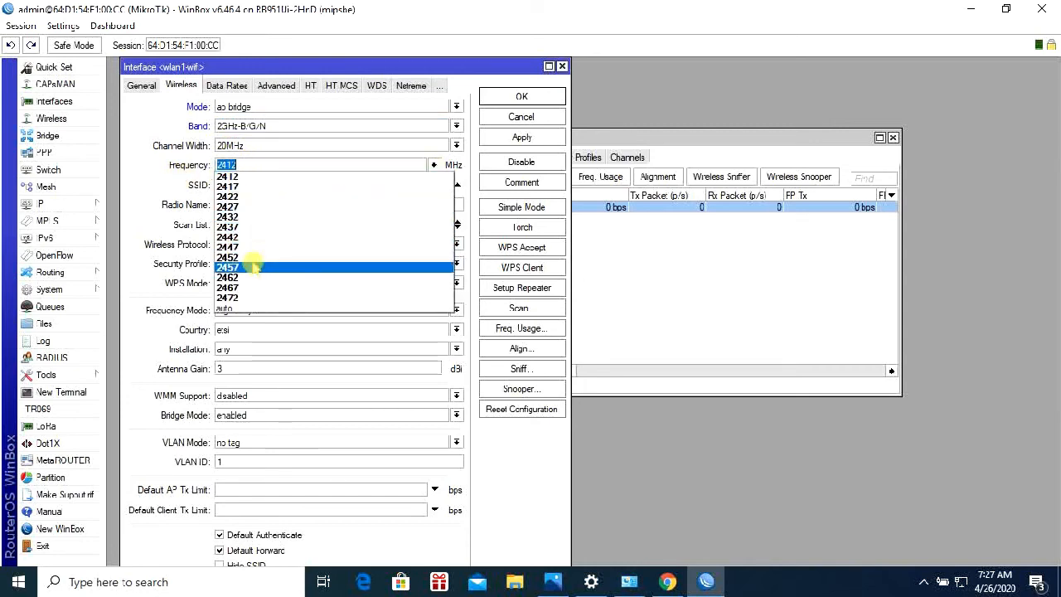
left_click(253, 266)
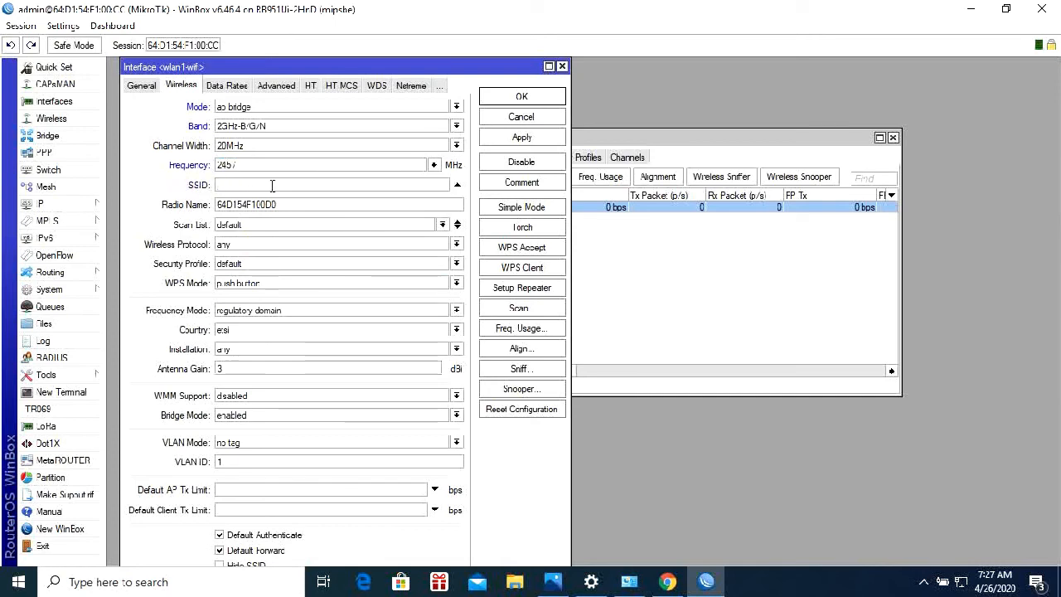
left_click(272, 186)
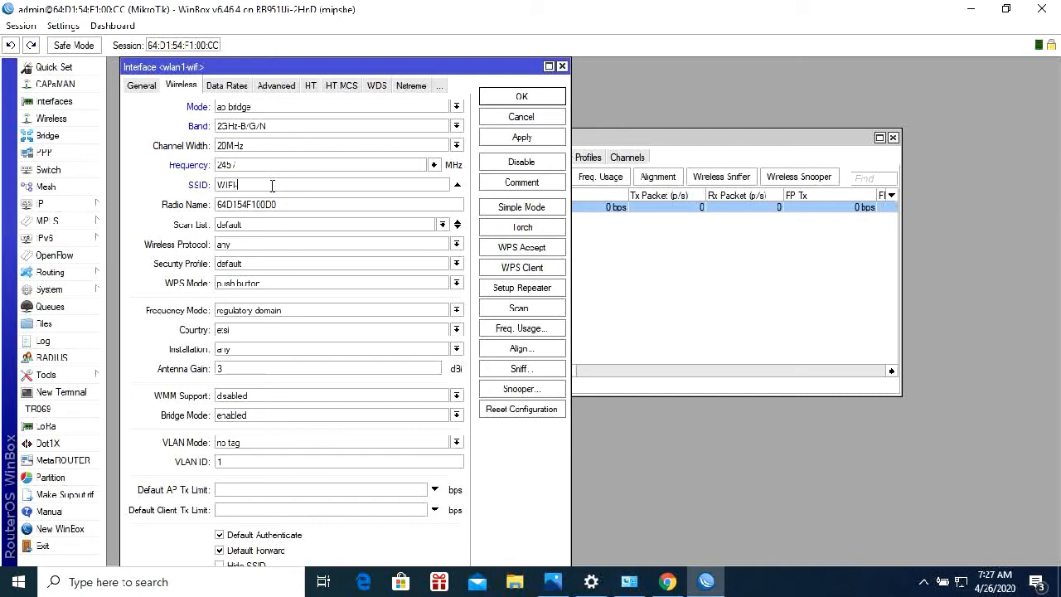
type("WIFI-KANTOR")
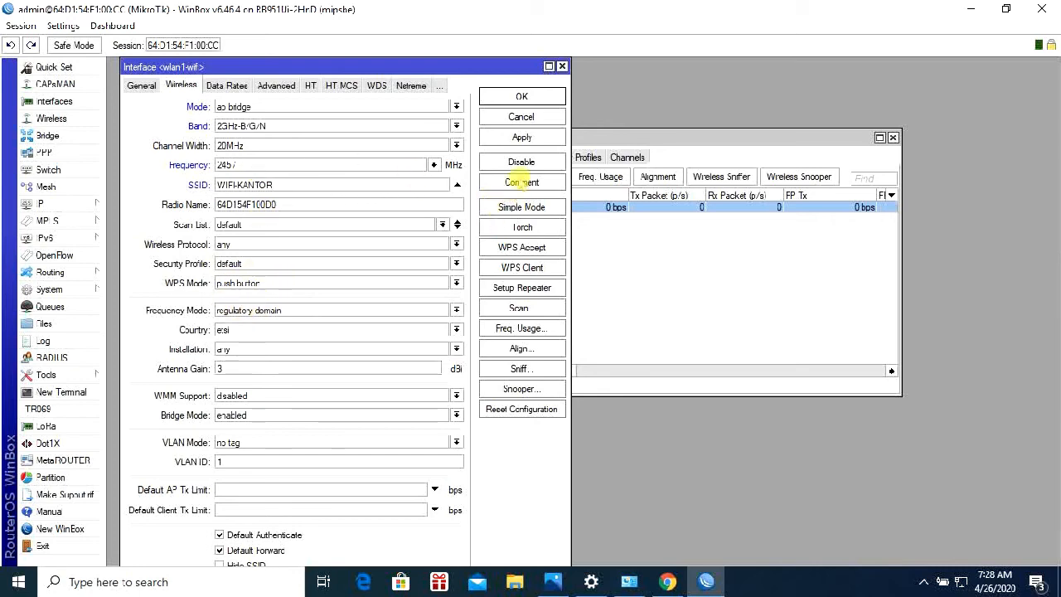
left_click(522, 141)
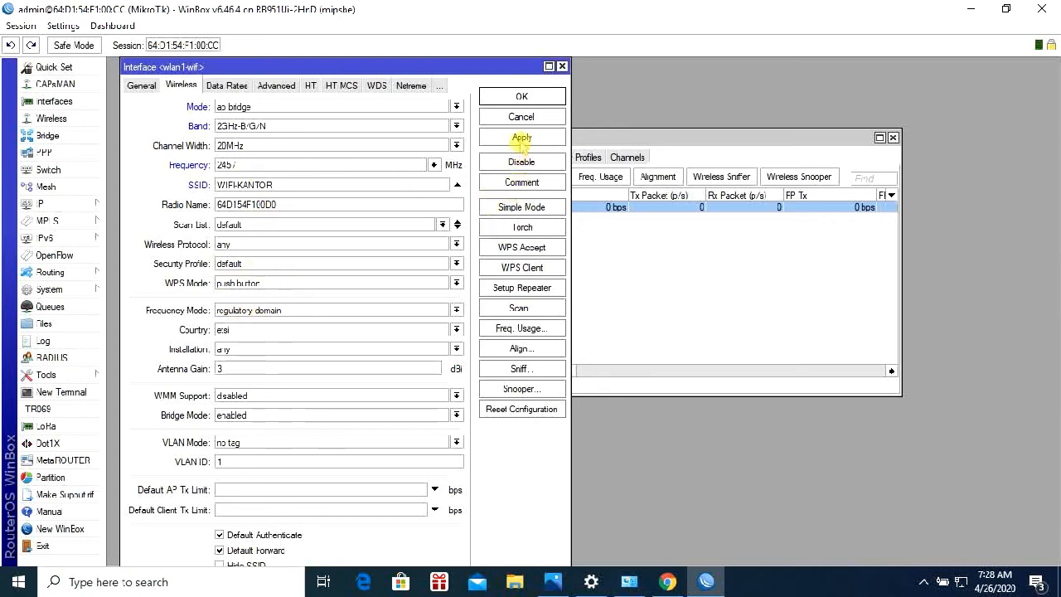
left_click(511, 96)
left_click(441, 254)
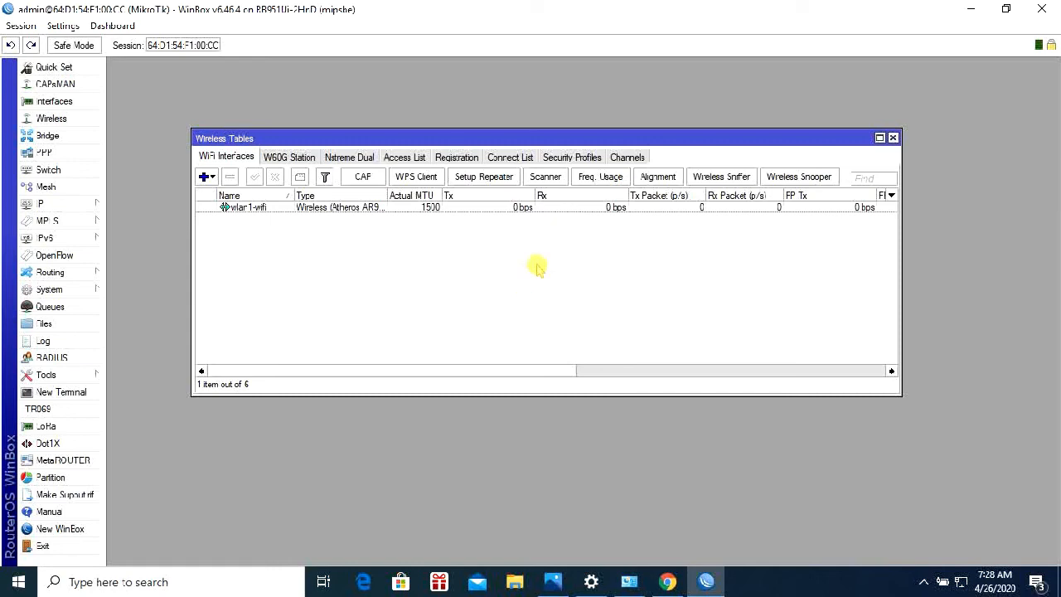
- Add a wireless security profile named profile1 in dynamic keys mode, enter its WPA and WPA2 pre-shared keys, and save it
left_click(578, 160)
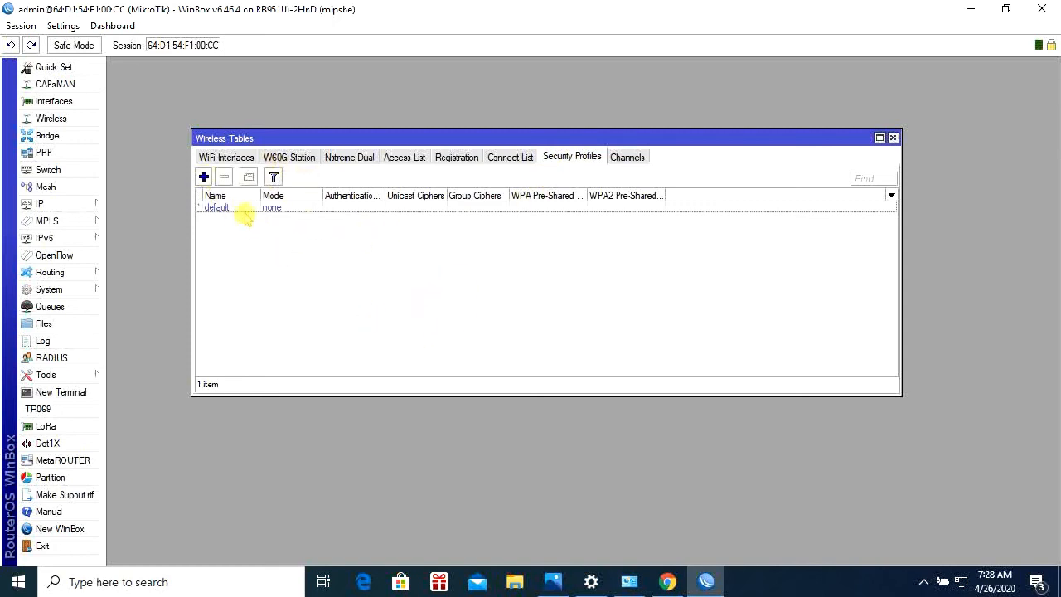
left_click(204, 178)
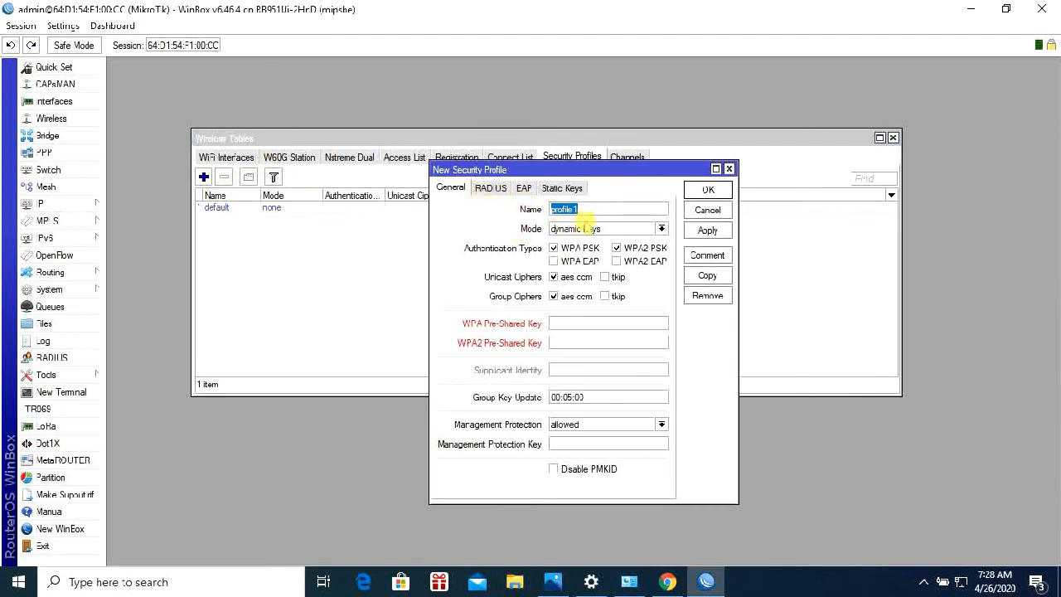
left_click(581, 325)
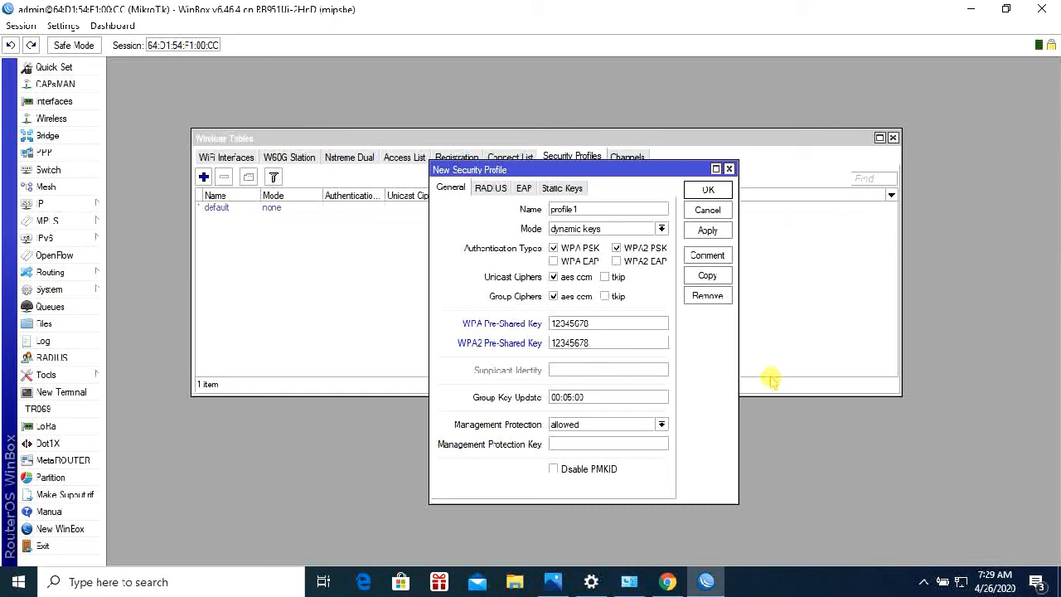
left_click(707, 230)
left_click(708, 190)
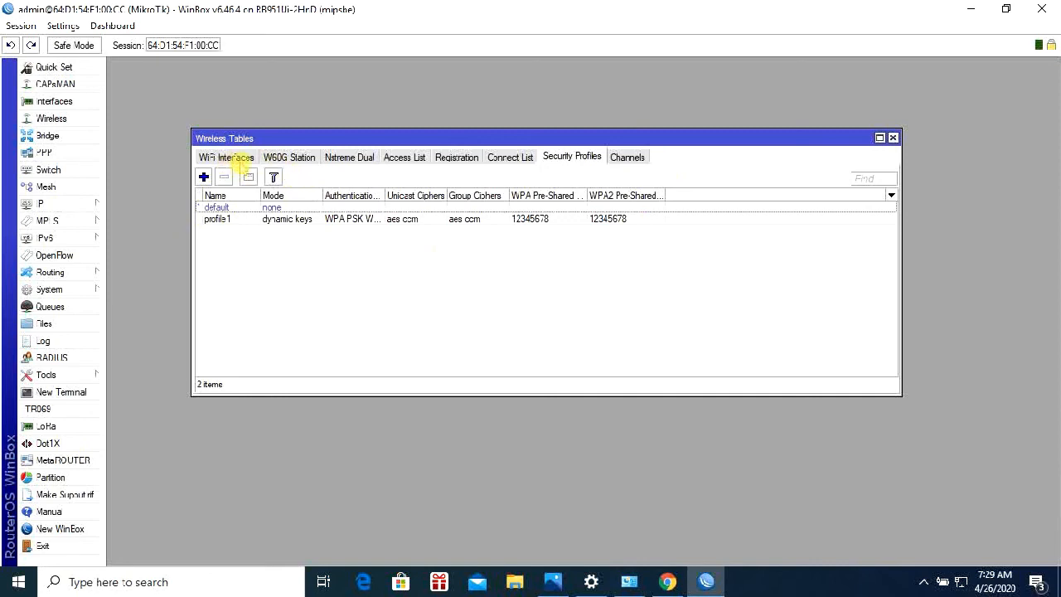
- Assign the security profile profile1 to the wlan1-wifi interface and save the interface settings
left_click(237, 157)
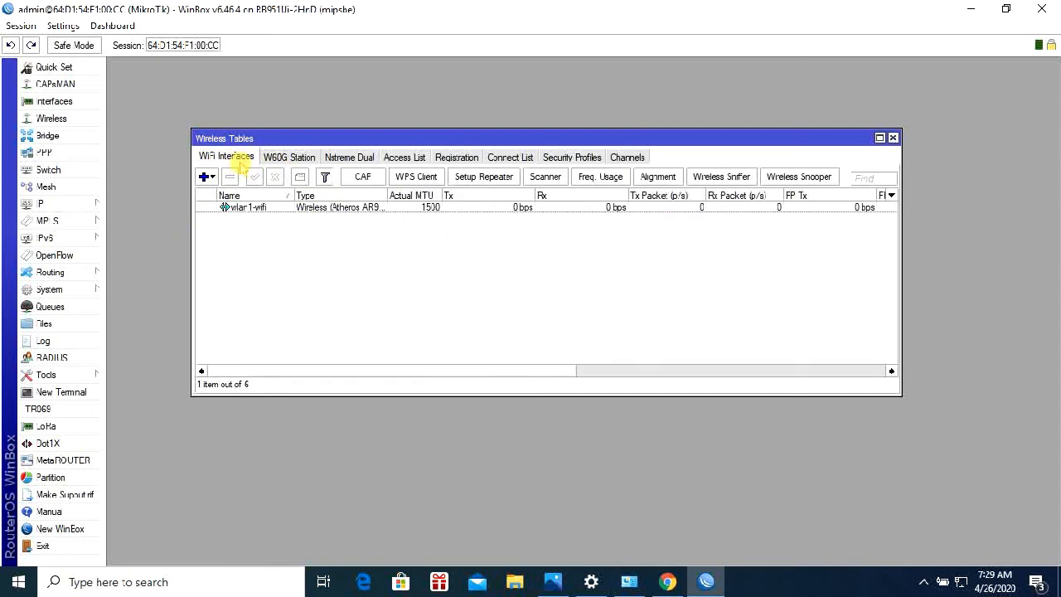
double_click(340, 208)
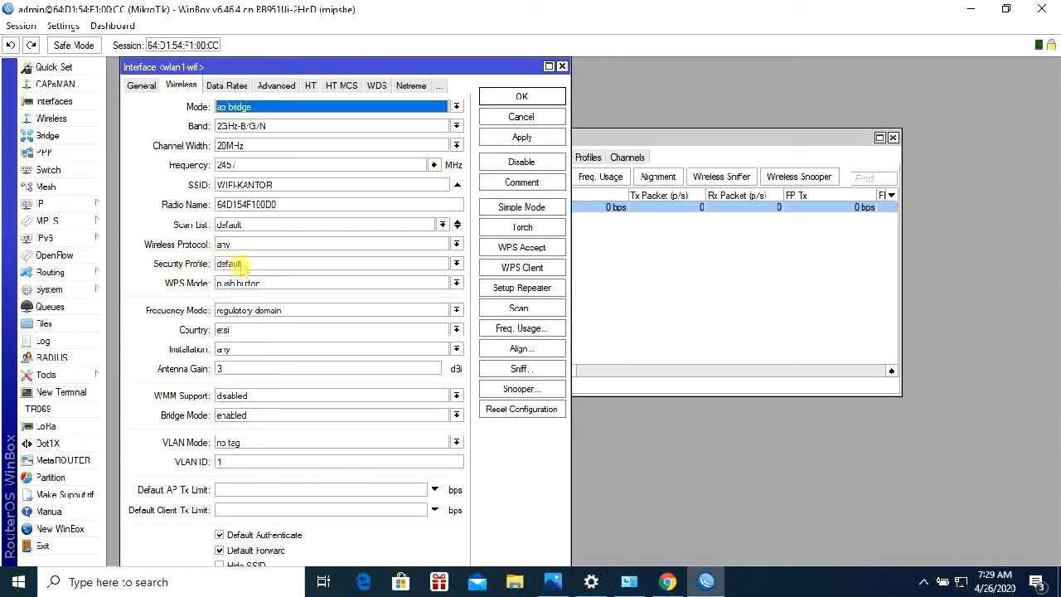
left_click(242, 263)
left_click(240, 286)
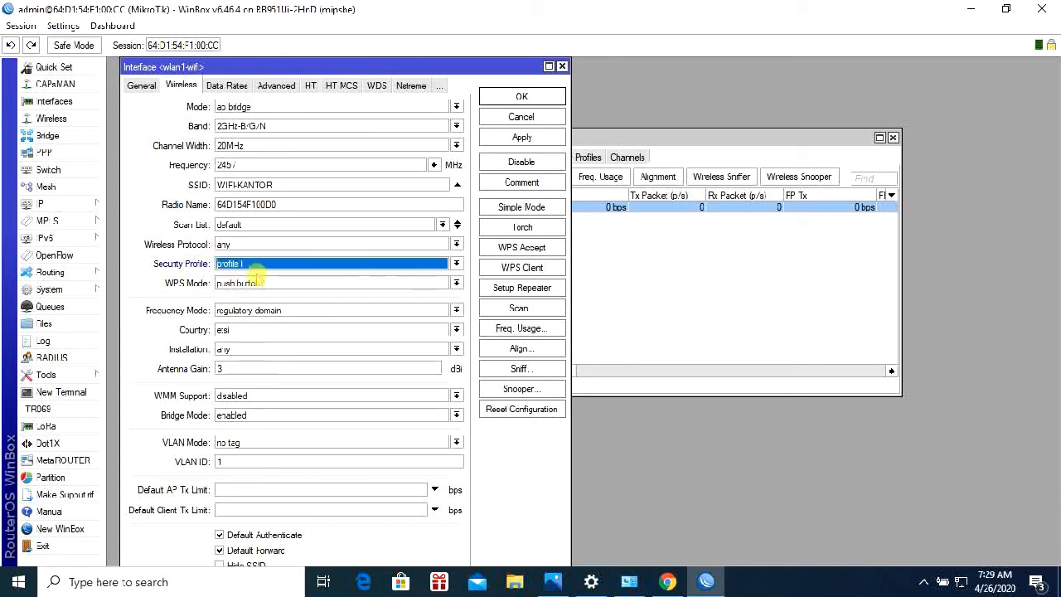
left_click(522, 137)
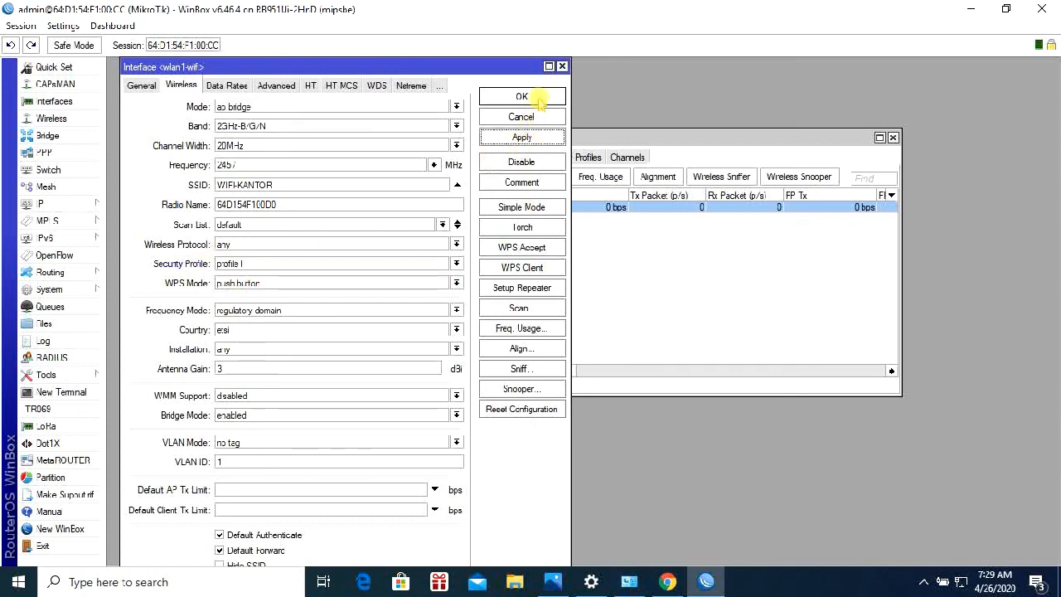
left_click(537, 98)
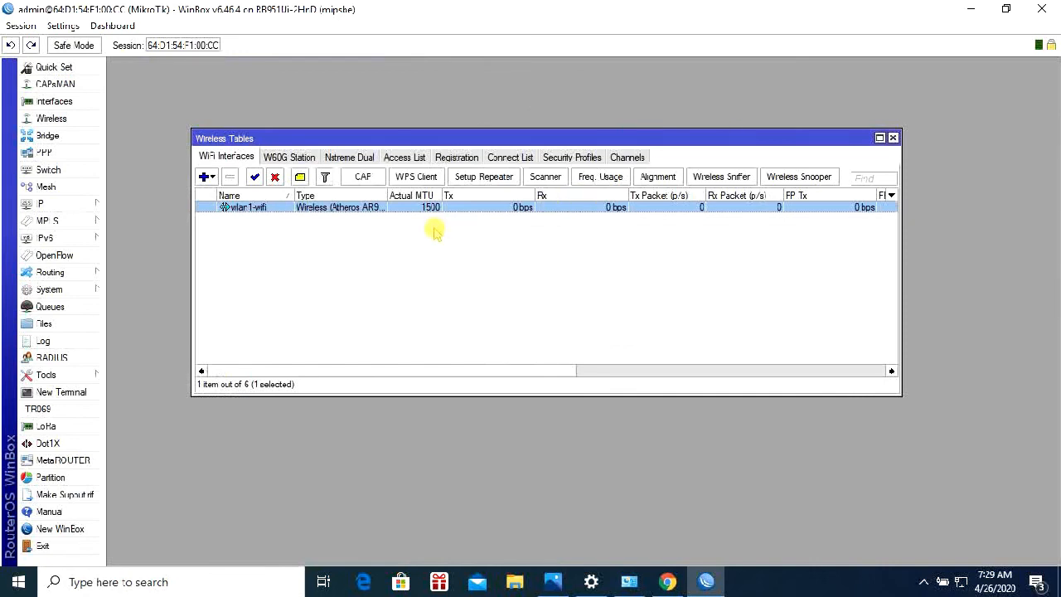
- Switch to the Windows Network Connections window, disable the Ethernet adapter and enable the Wi-Fi adapter
left_click(973, 10)
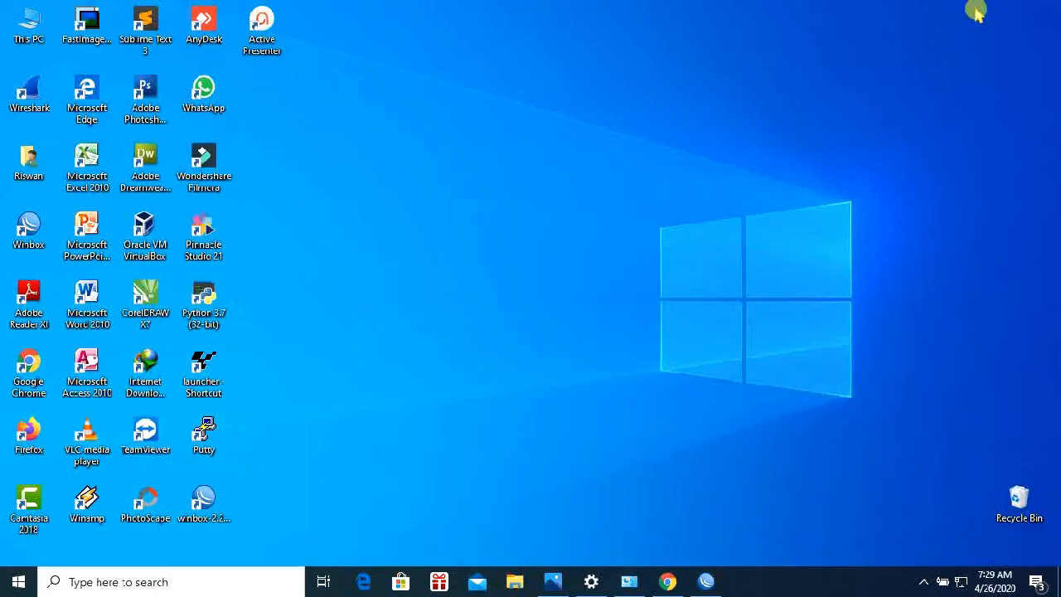
left_click(627, 582)
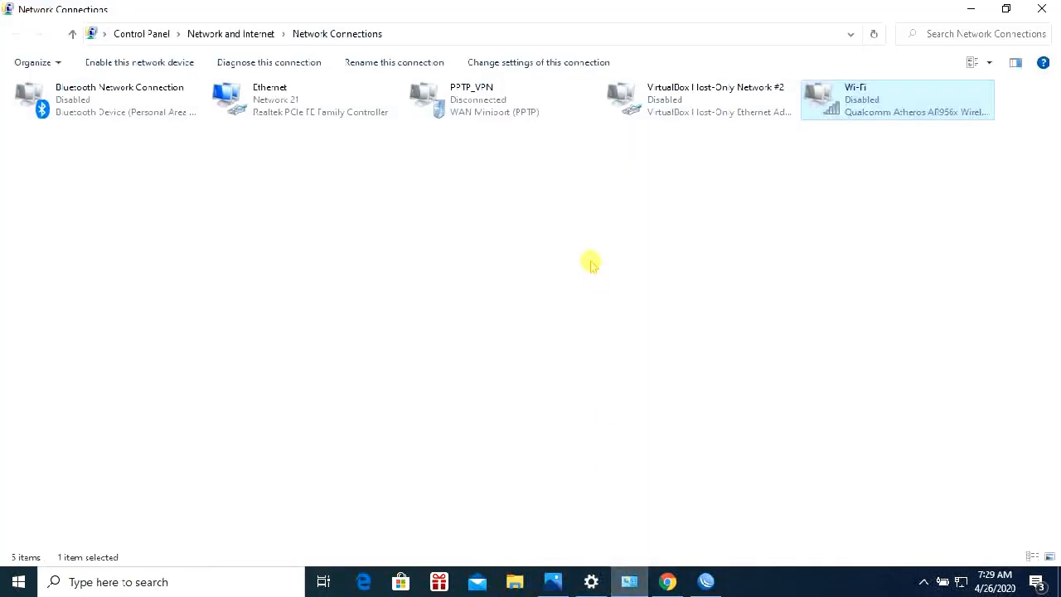
left_click(262, 105)
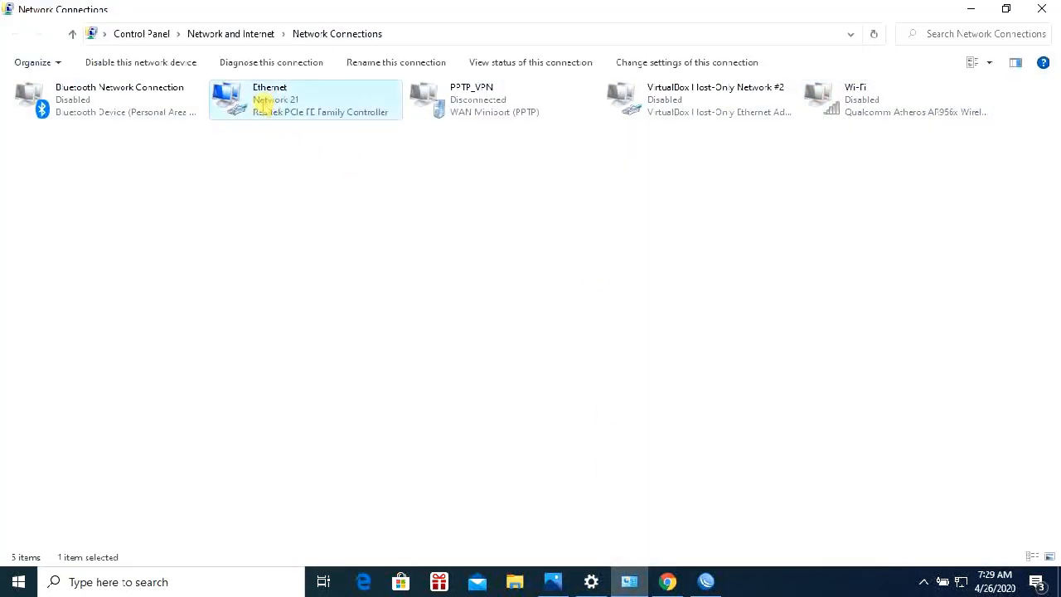
right_click(262, 104)
left_click(324, 118)
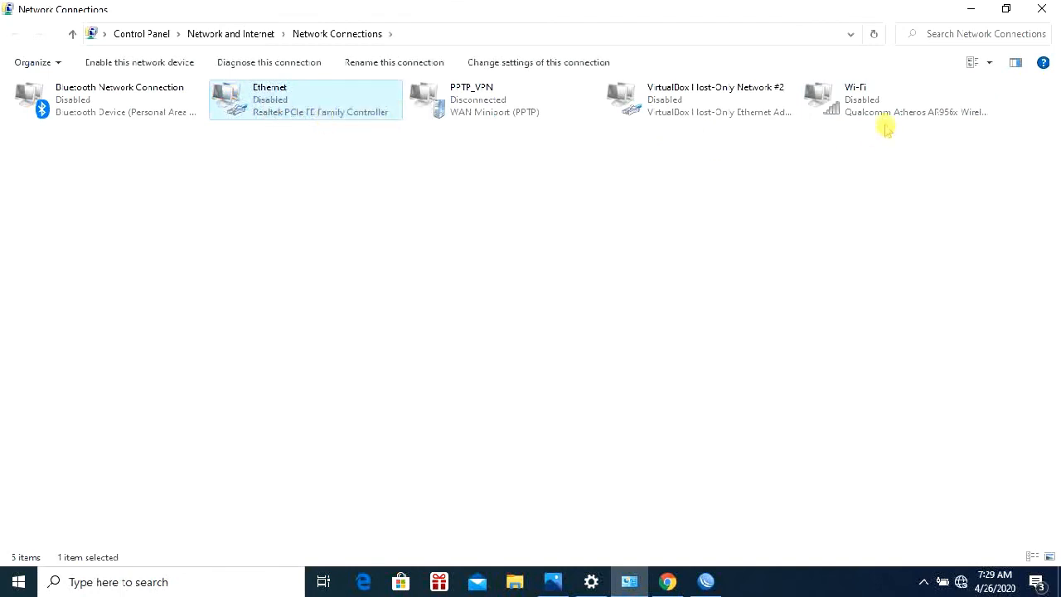
double_click(867, 102)
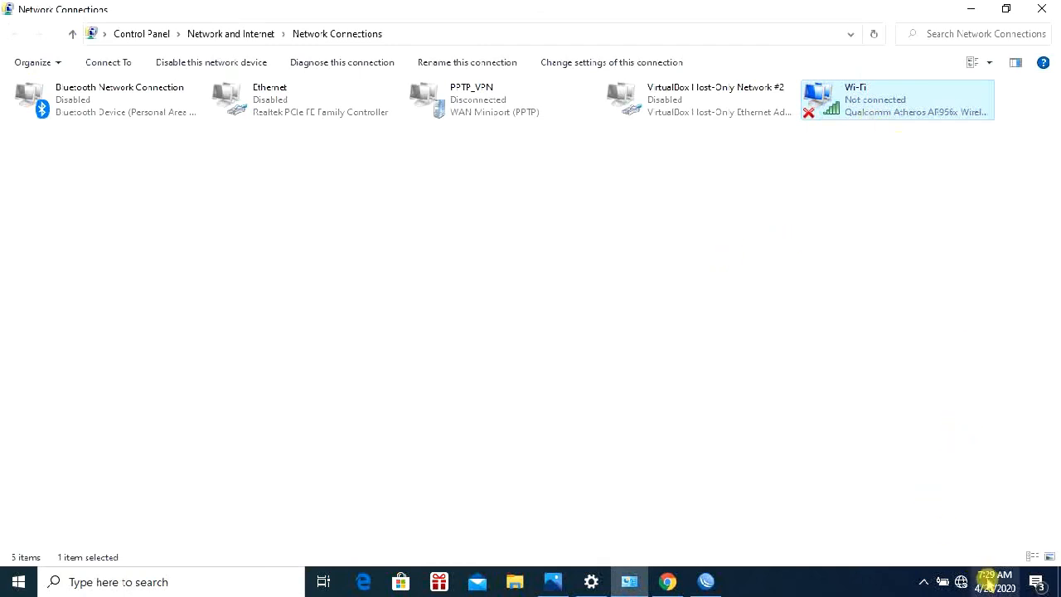
- Connect the computer to the WIFI-KANTOR wireless network, entering its network security key
left_click(960, 580)
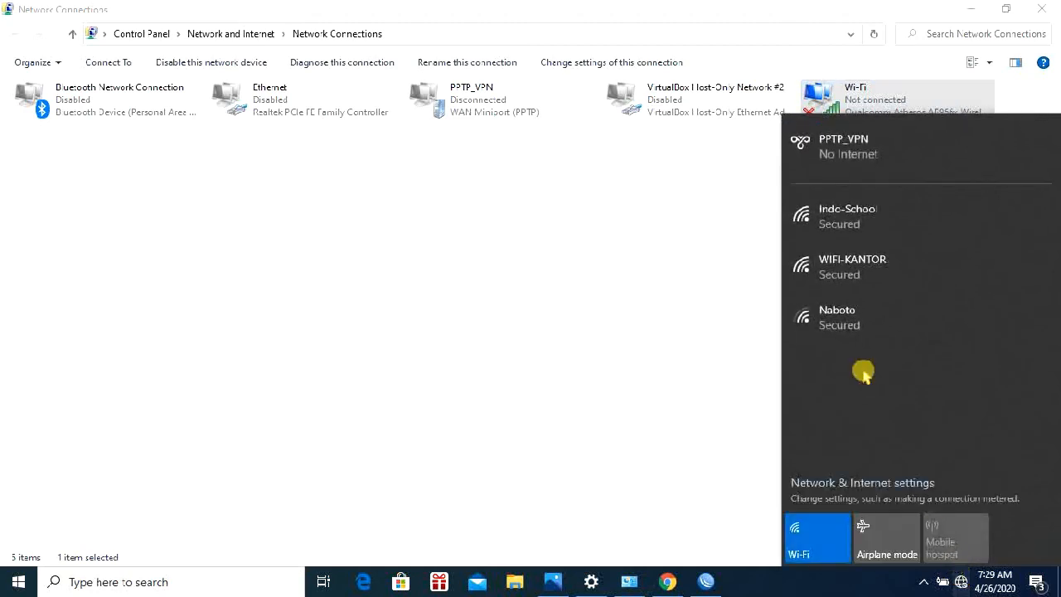
left_click(871, 268)
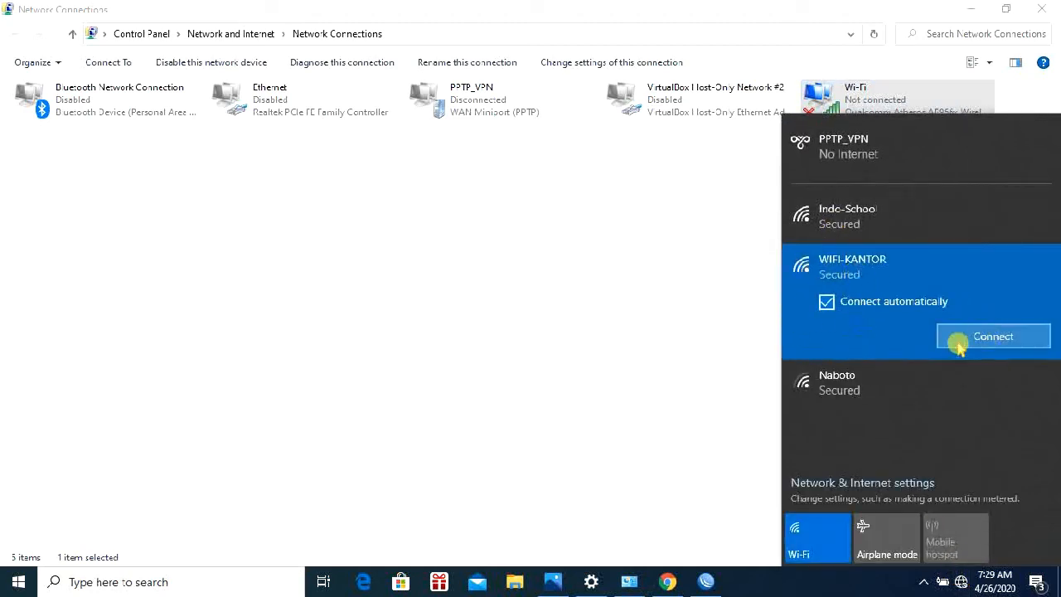
left_click(1001, 338)
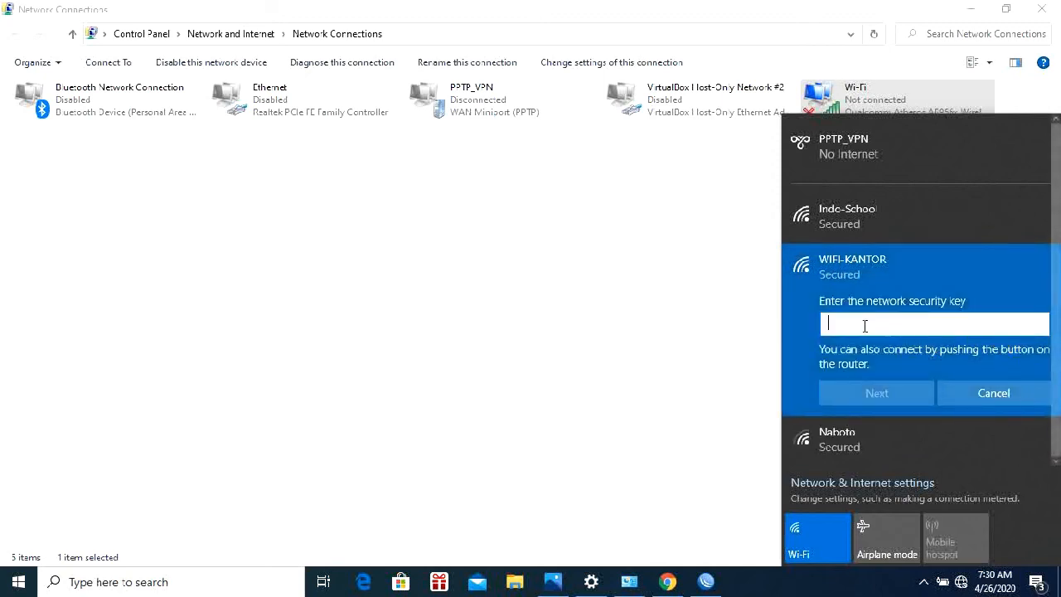
type("••")
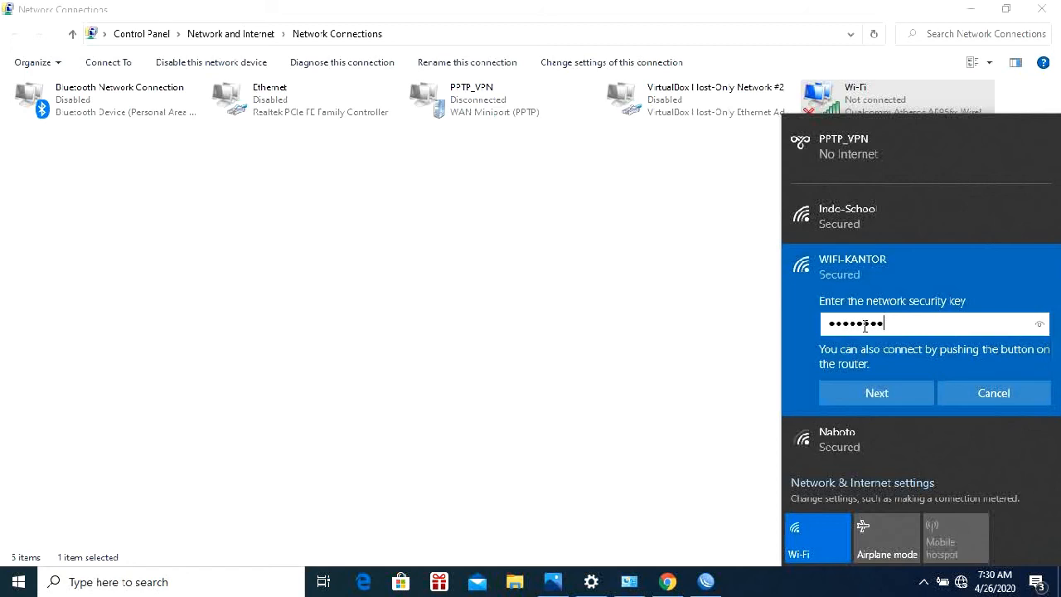
left_click(881, 399)
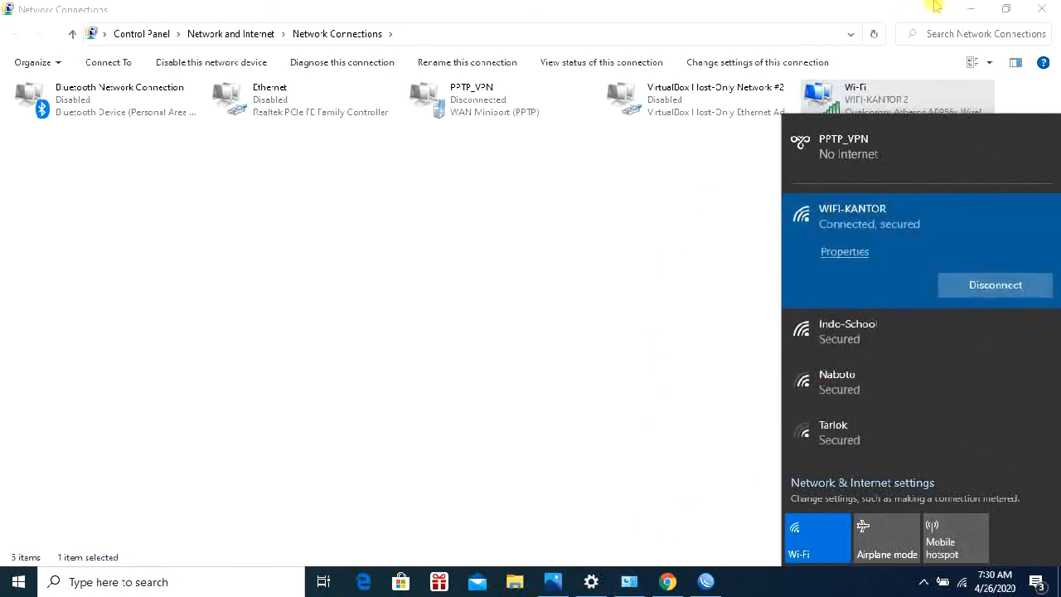
- Switch to Chrome and load google.com in a new tab to test internet access over WiFi
left_click(970, 10)
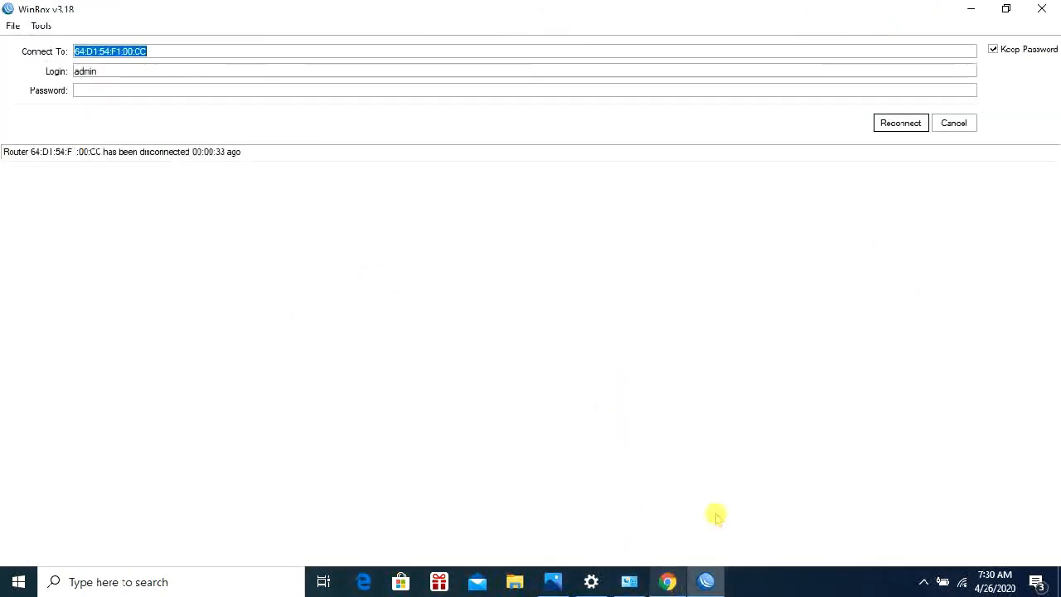
left_click(971, 9)
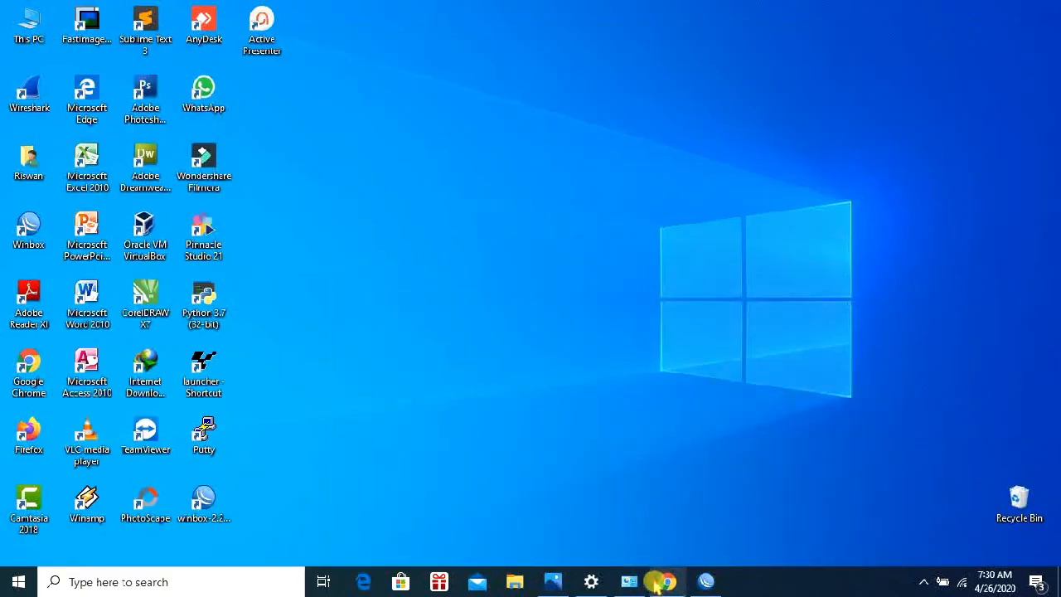
left_click(665, 581)
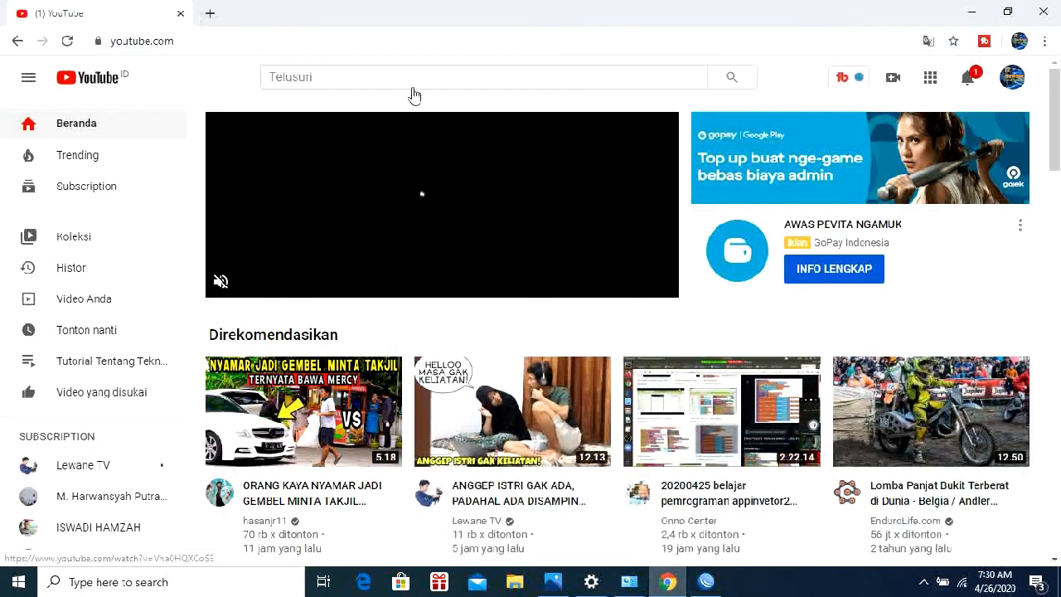
left_click(212, 13)
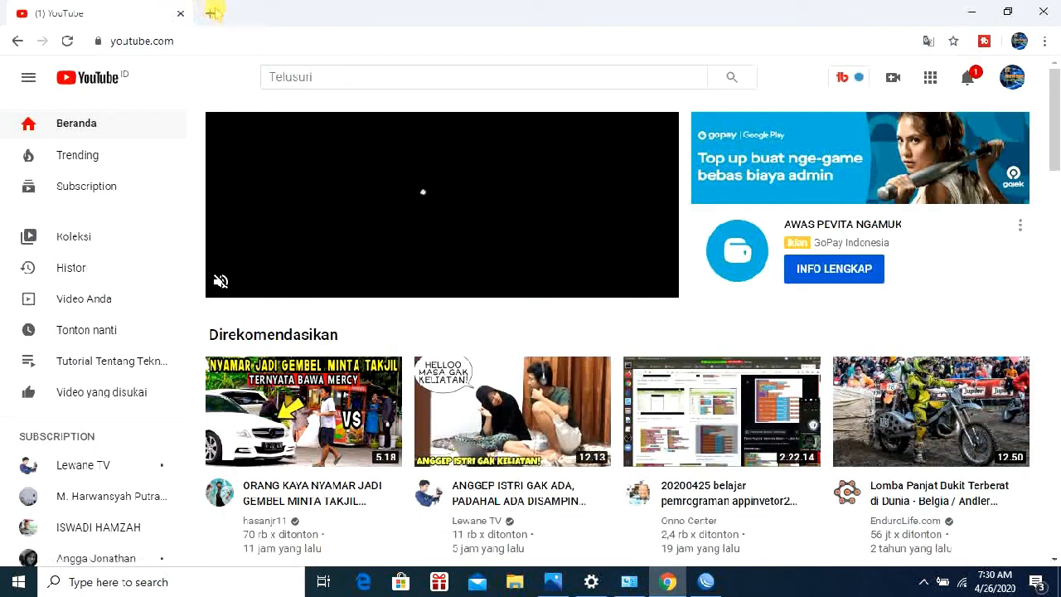
left_click(210, 13)
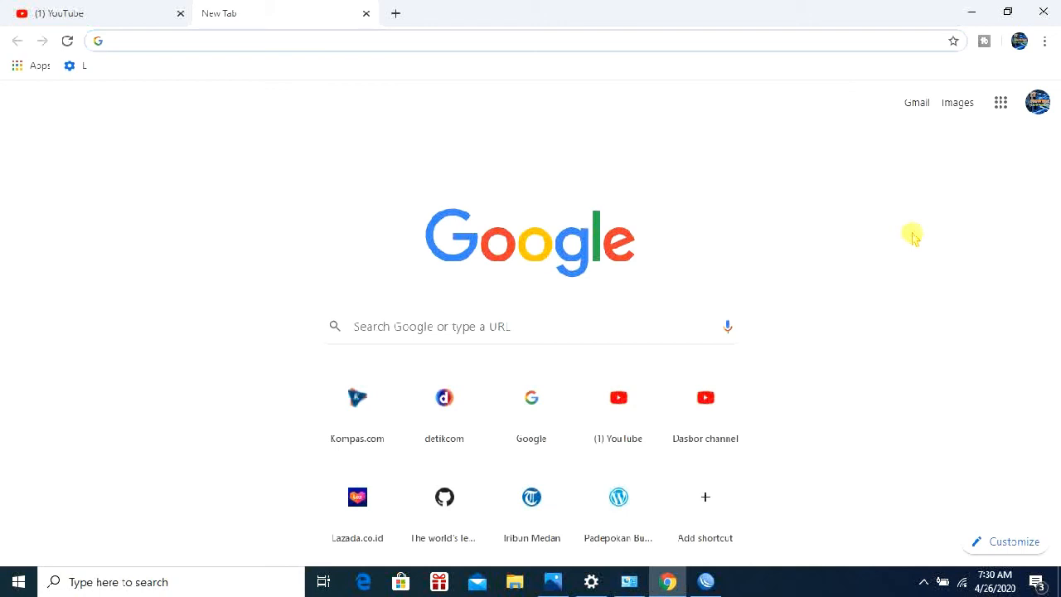
type("GOO")
type("gle.com")
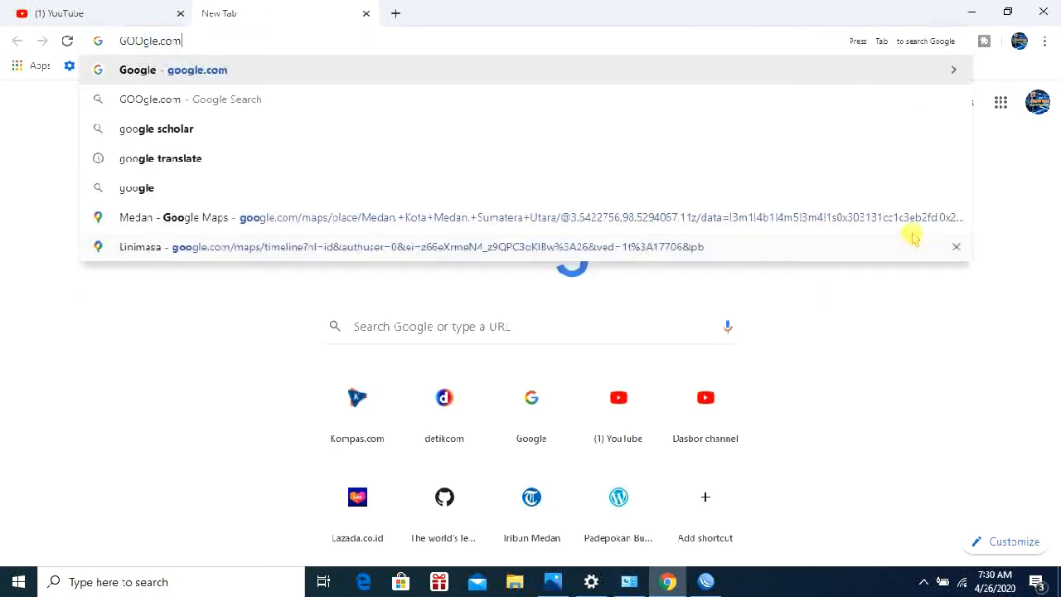
key("Return")
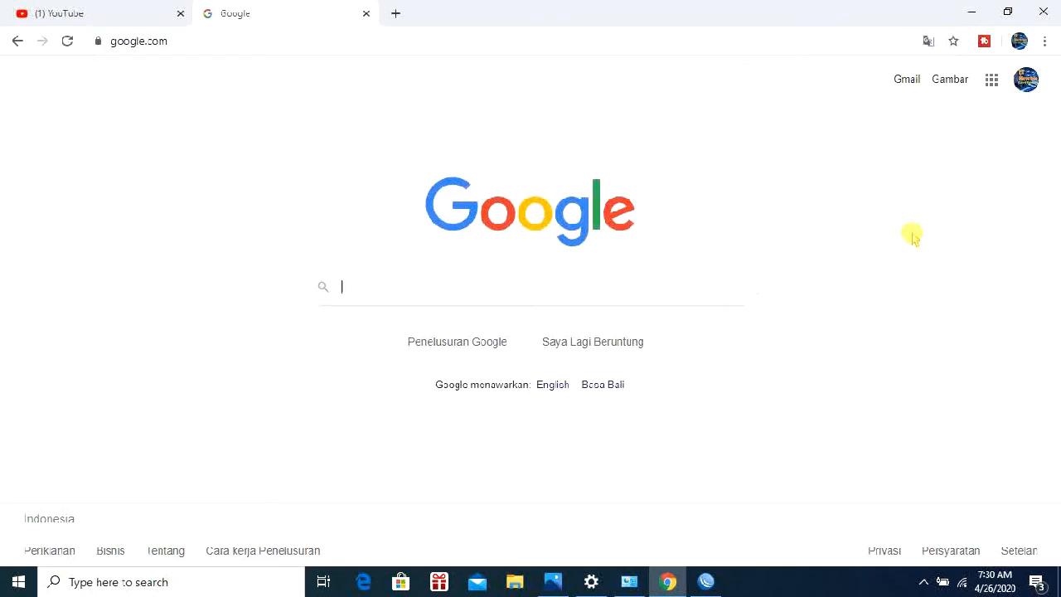
- Switch to Photos to view the office network topology image Jaringan Kantor.png
left_click(974, 14)
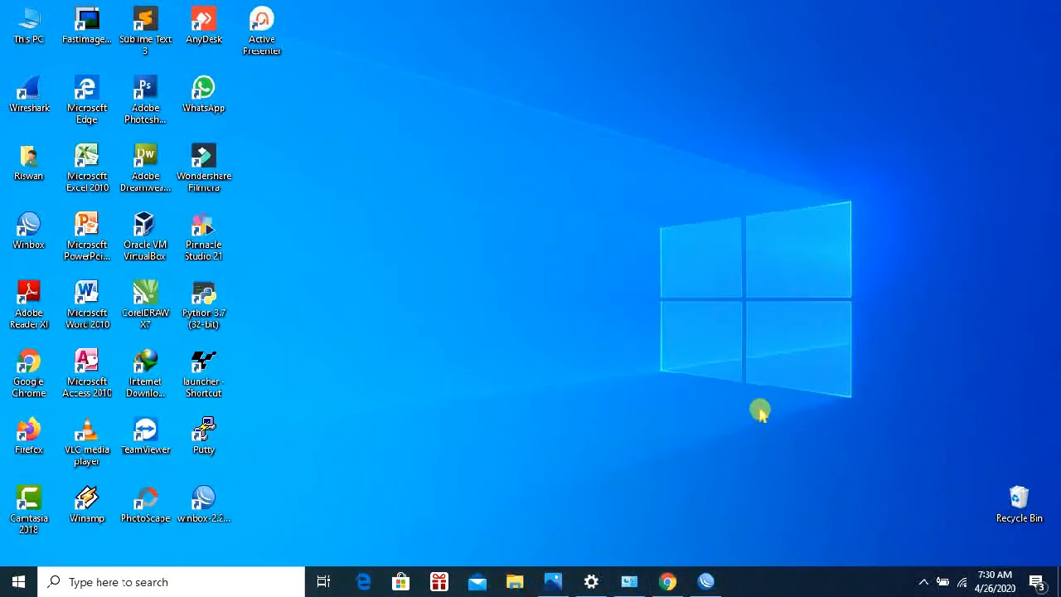
left_click(629, 582)
left_click(557, 584)
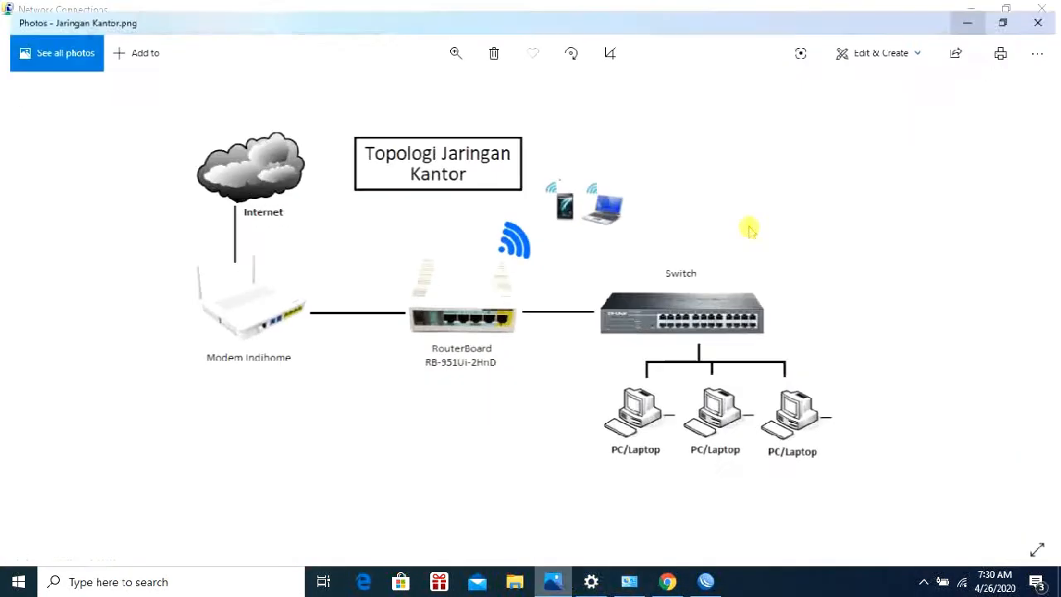